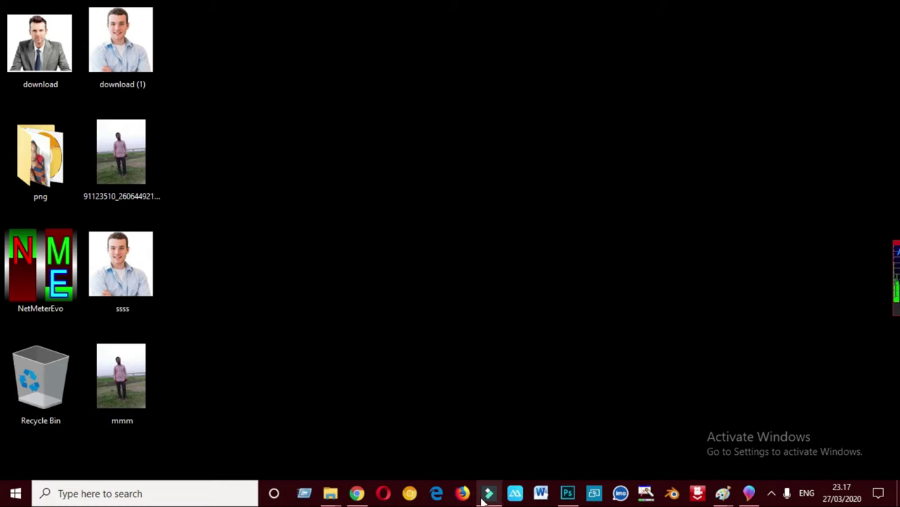
Switch to the Filmora 9 video editor.
left_click(483, 499)
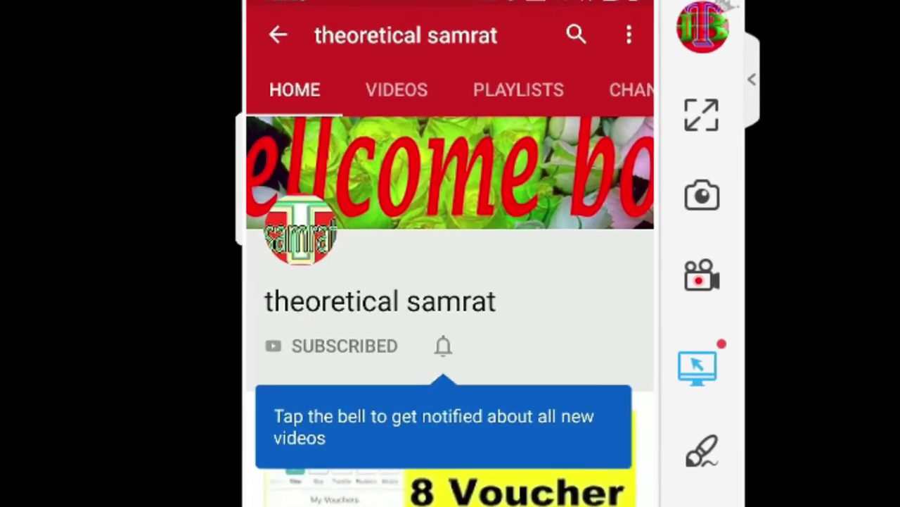
Set the subscribed YouTube channel's notifications to All.
left_click(437, 349)
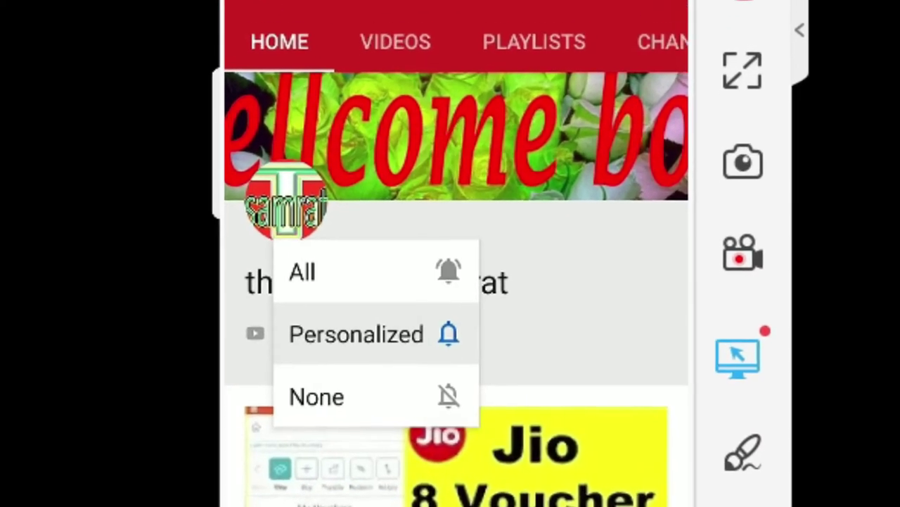
left_click(352, 272)
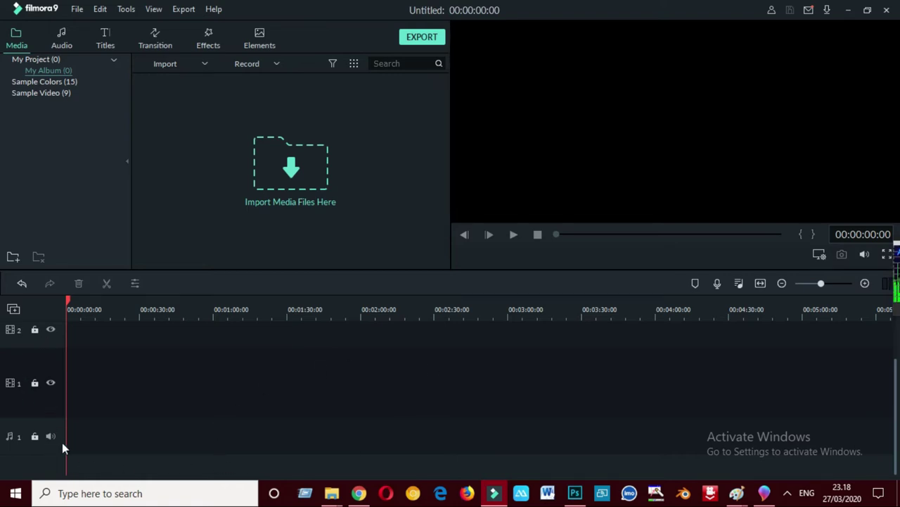
Look over the timeline tracks and the audio, title, transition, effect and element libraries, ending back at the project media.
scroll(78, 429, "up", 2)
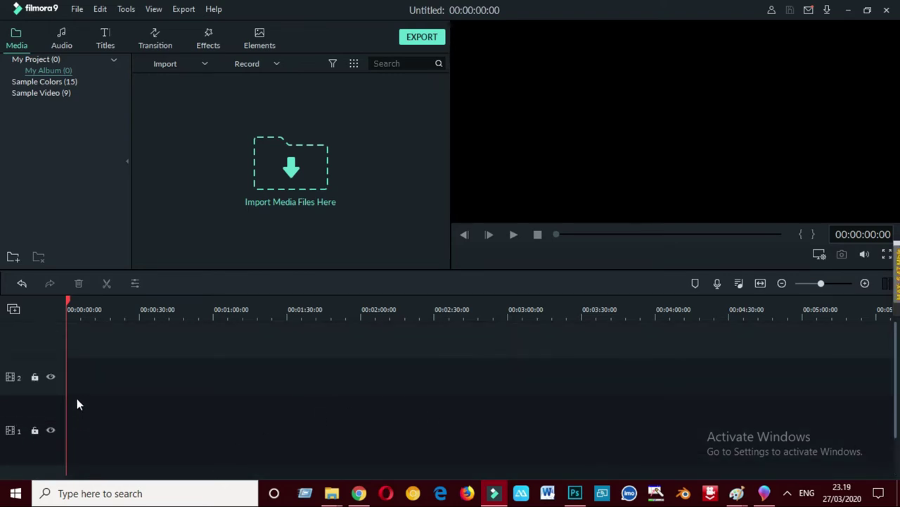
scroll(78, 408, "down", 2)
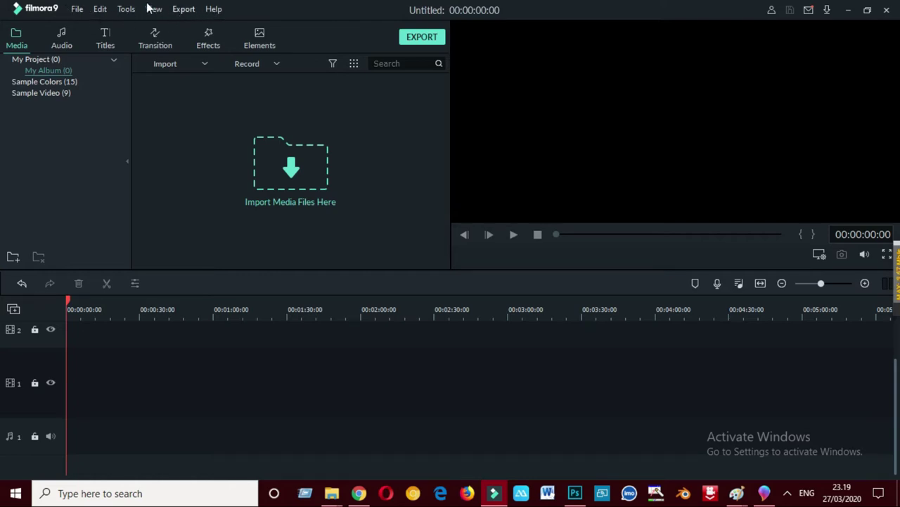
left_click(62, 39)
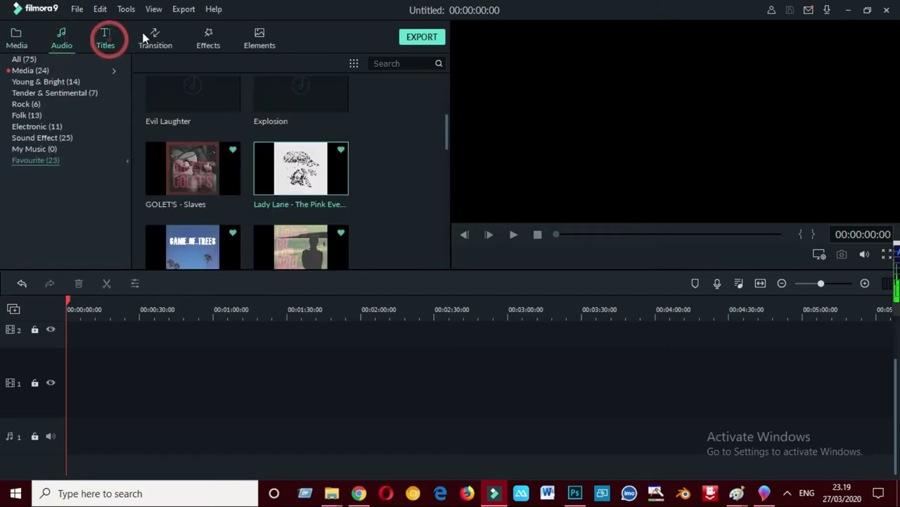
left_click(208, 45)
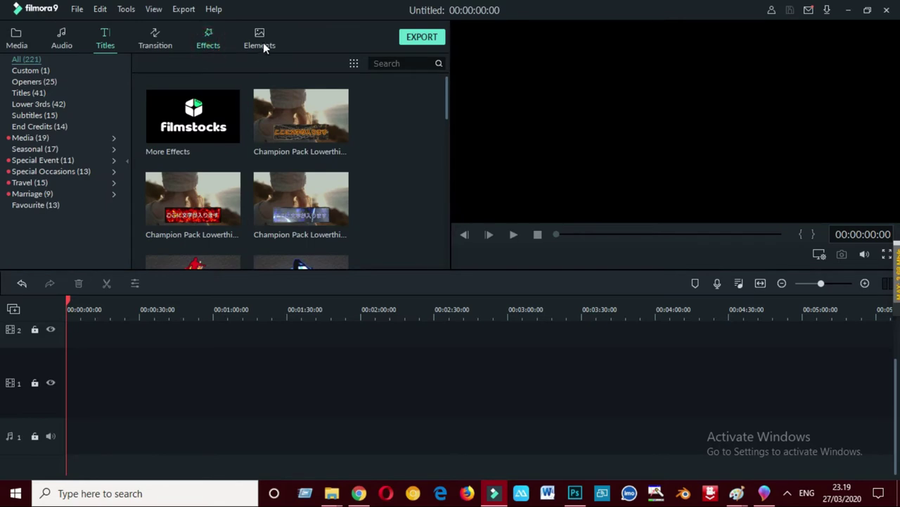
left_click(157, 45)
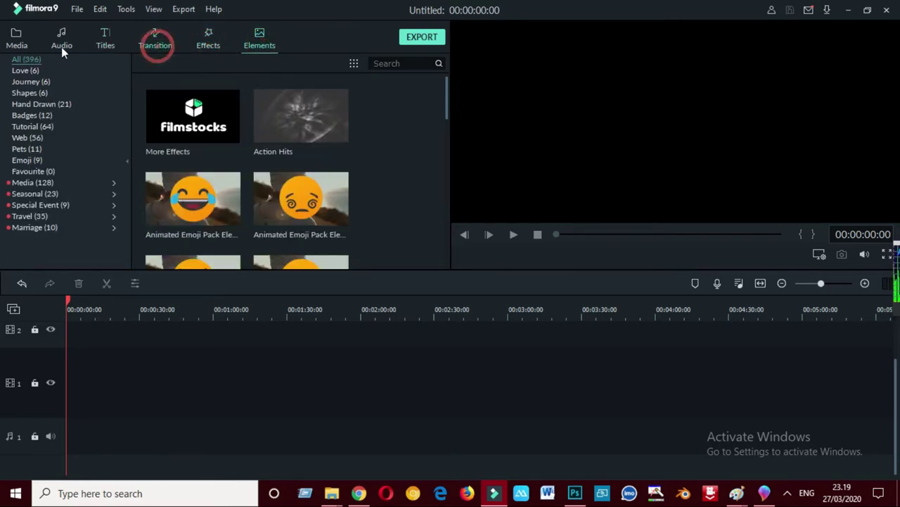
left_click(15, 37)
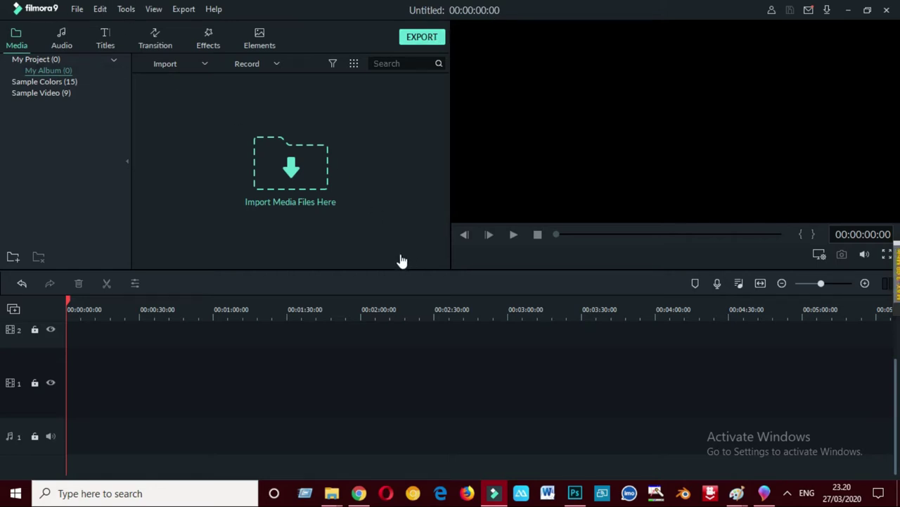
Import the video VID_20200326_132557 from the png folder on the desktop into the project media.
left_click(305, 171)
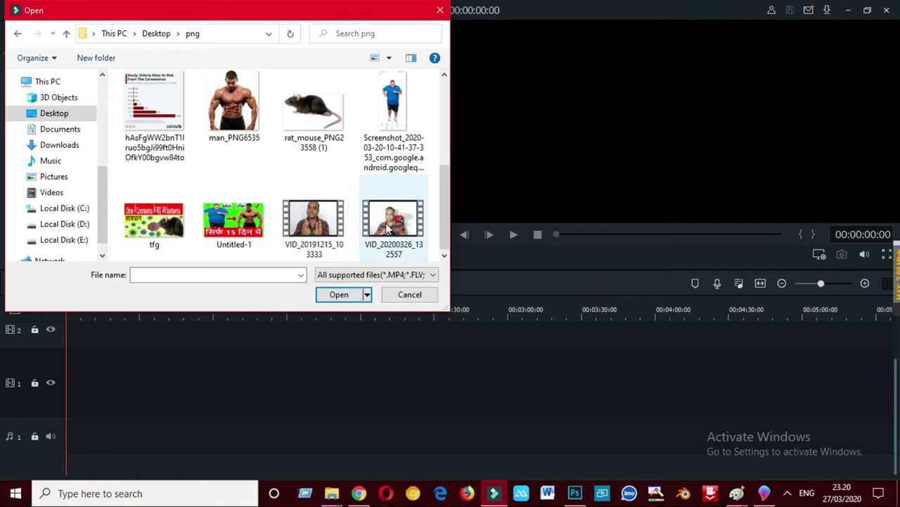
left_click(388, 227)
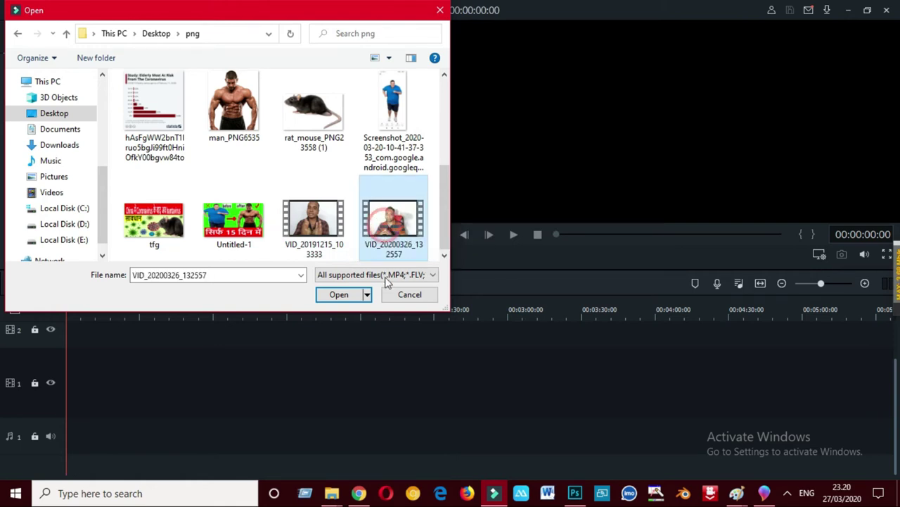
left_click(328, 297)
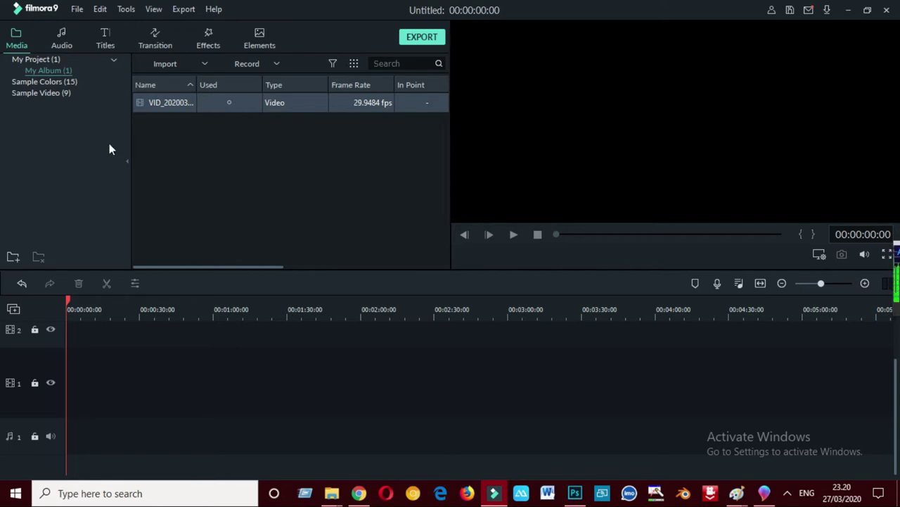
left_click(77, 9)
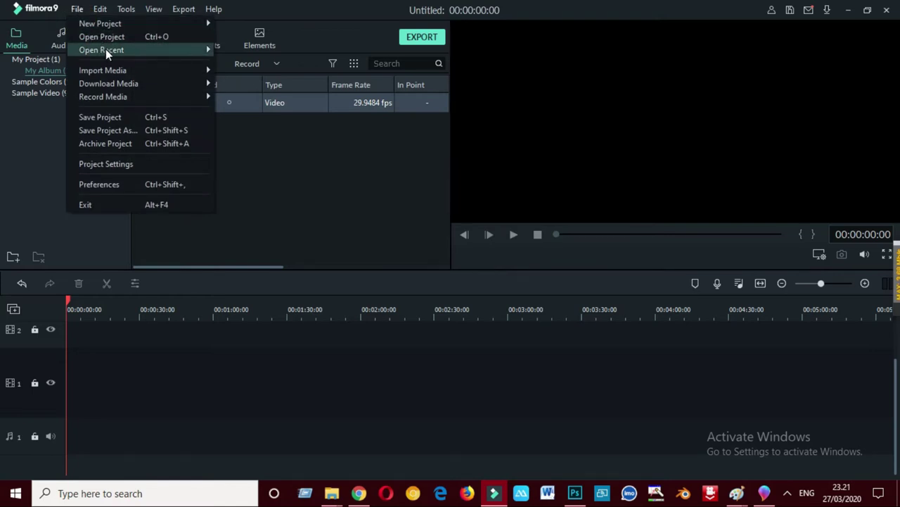
mouse_move(106, 48)
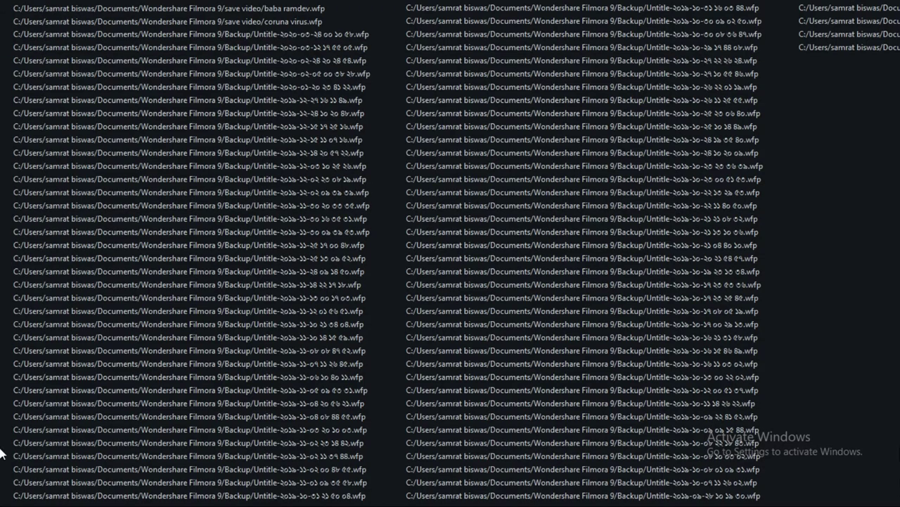
key("Escape")
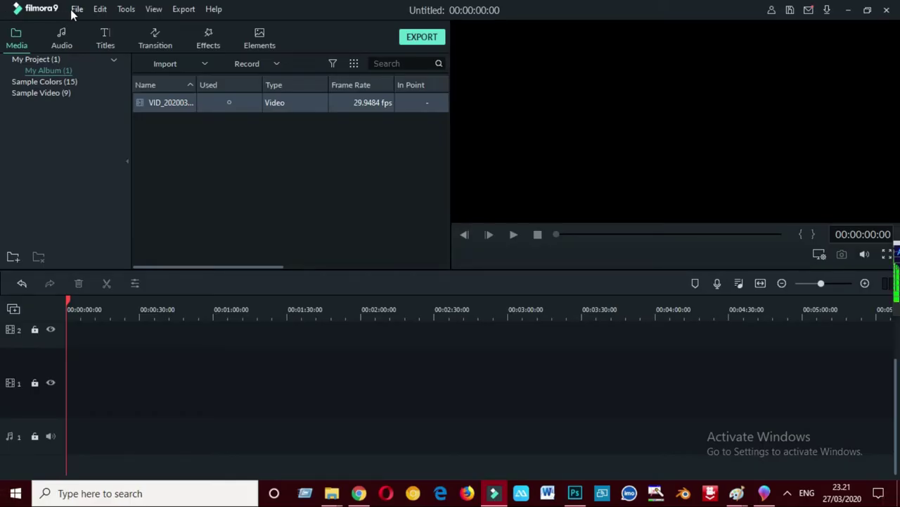
left_click(201, 65)
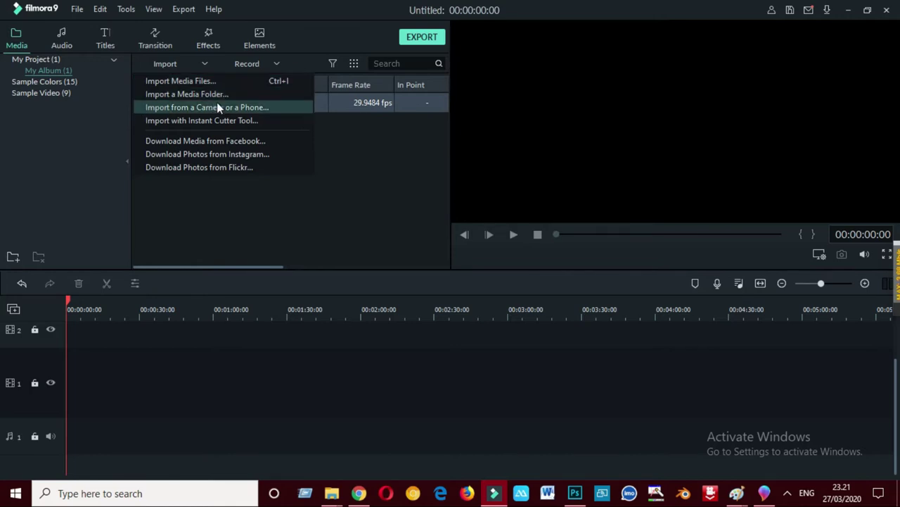
left_click(218, 195)
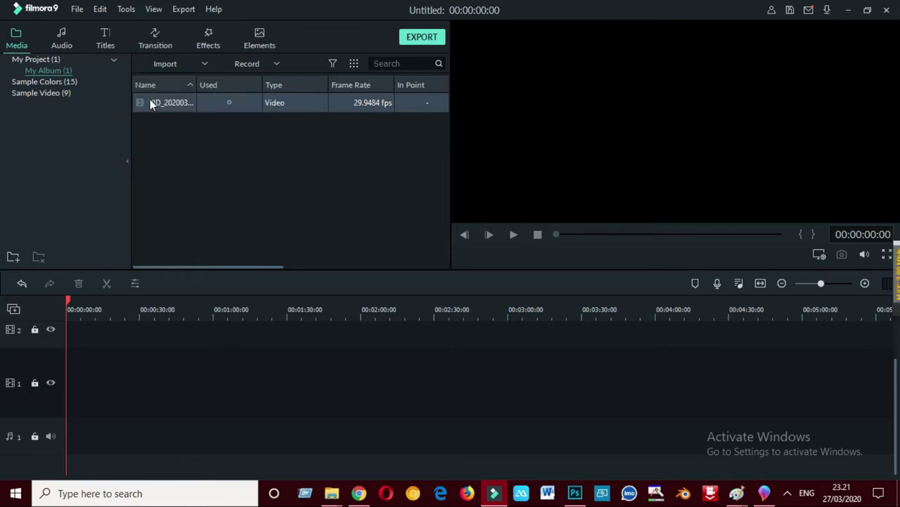
left_click(171, 166)
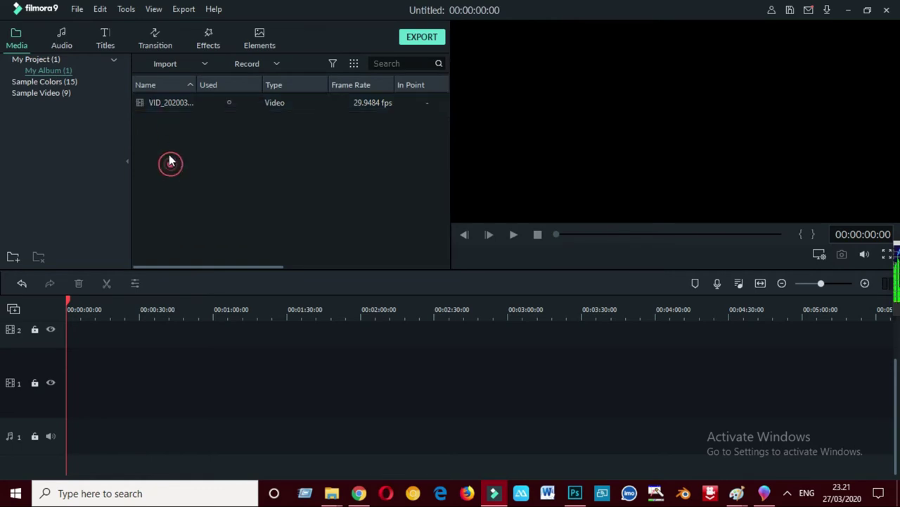
left_click(159, 103)
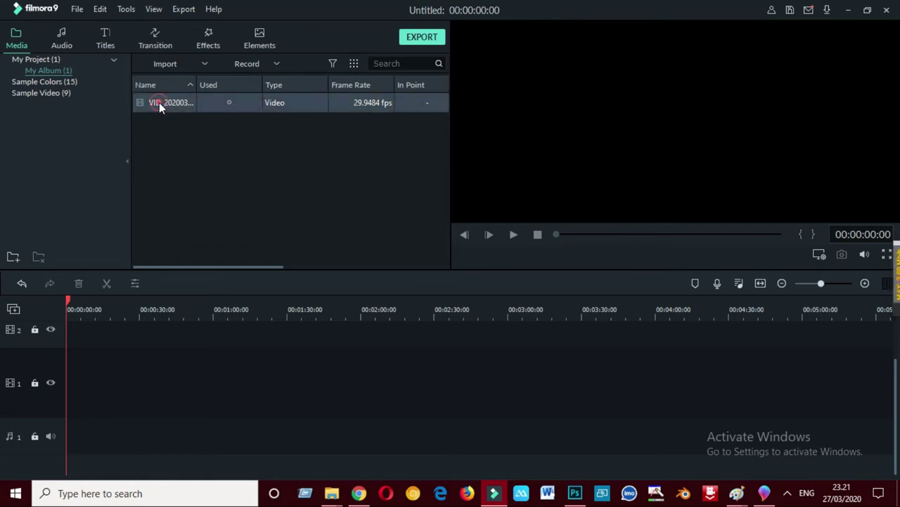
left_click(188, 144)
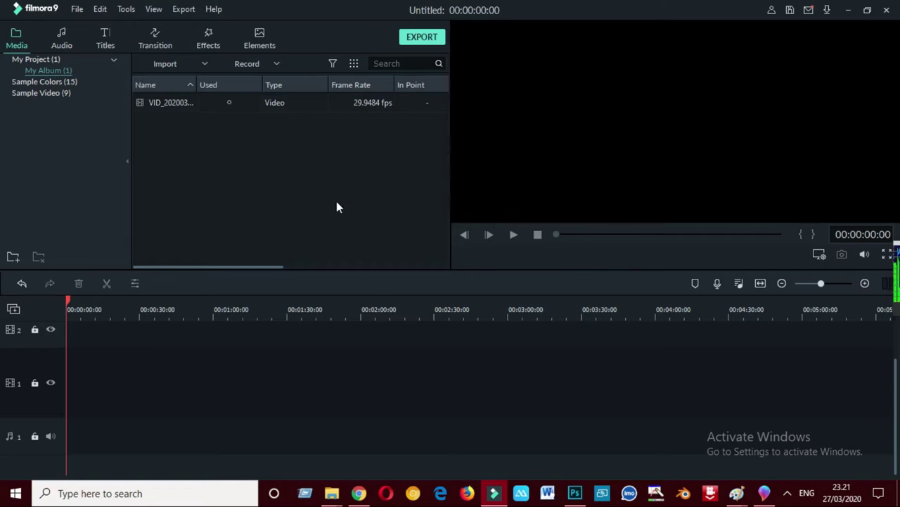
Play the imported video briefly in the preview and pause it.
double_click(404, 106)
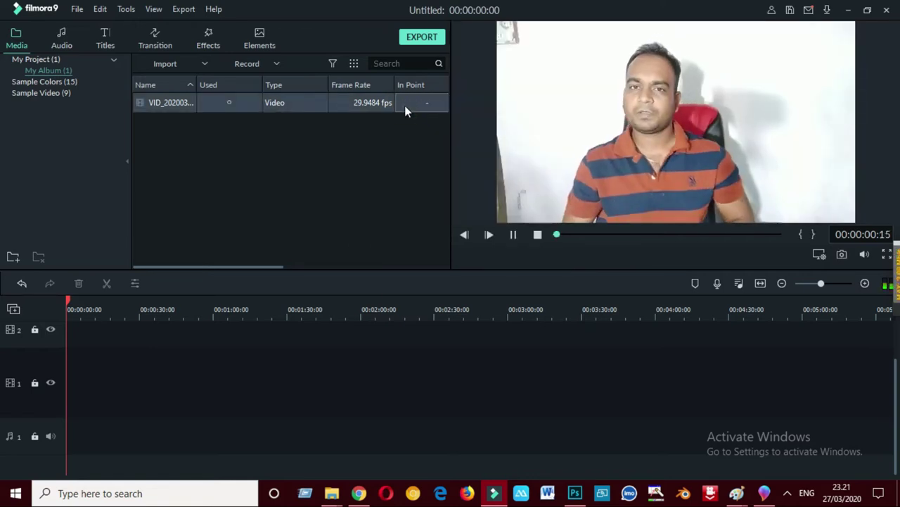
left_click(514, 236)
Place the imported video at the start of video track 1, keeping the current project settings instead of matching the media.
left_click_drag(182, 102, 185, 258)
left_click(199, 180)
left_click(175, 104)
left_click(219, 163)
left_click(209, 102)
left_click_drag(211, 104, 1, 343)
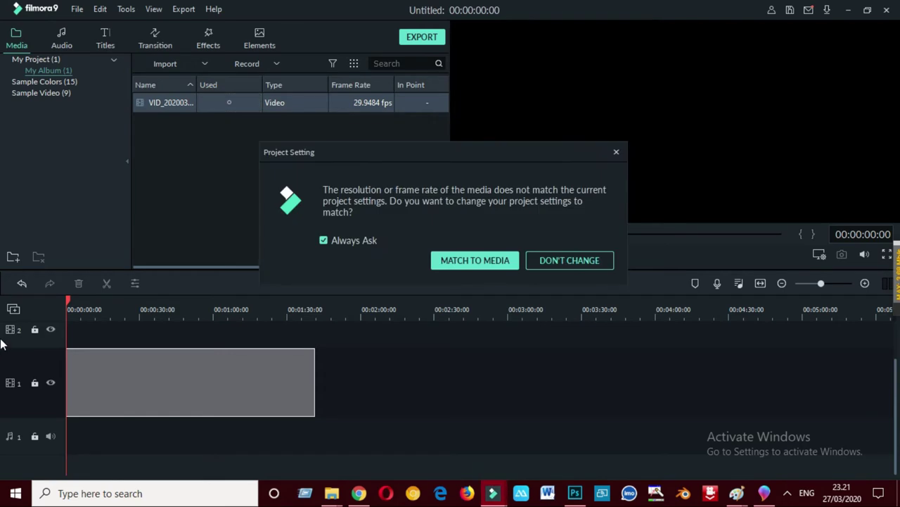
left_click(573, 262)
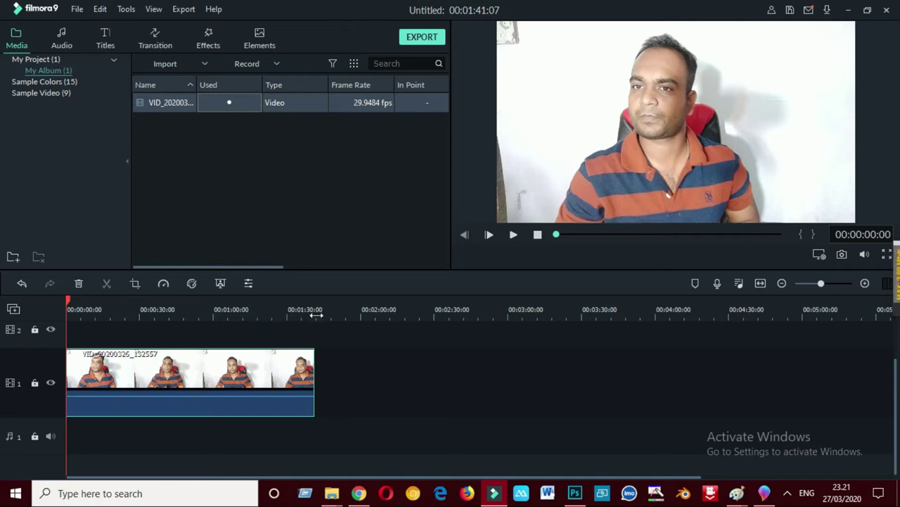
Split the clip on video track 1 at 00:00:19:15.
left_click_drag(316, 315, 492, 299)
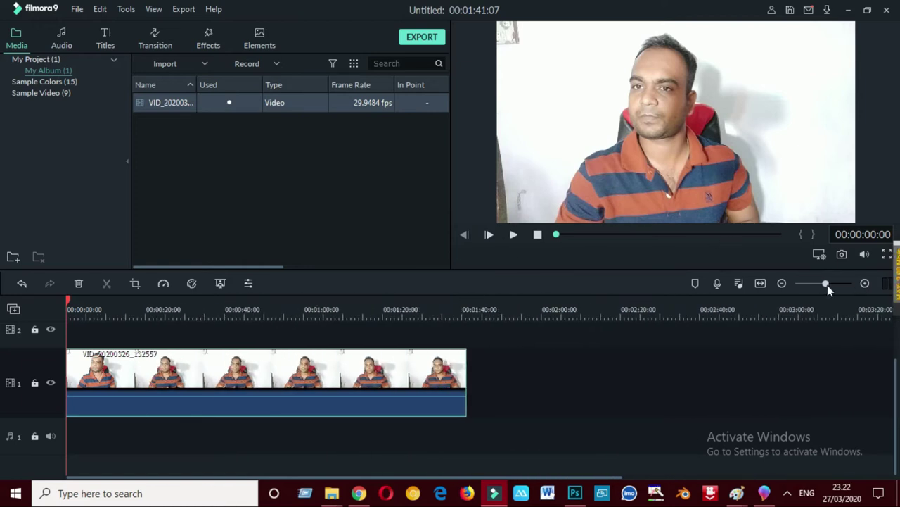
left_click(781, 283)
left_click(781, 283)
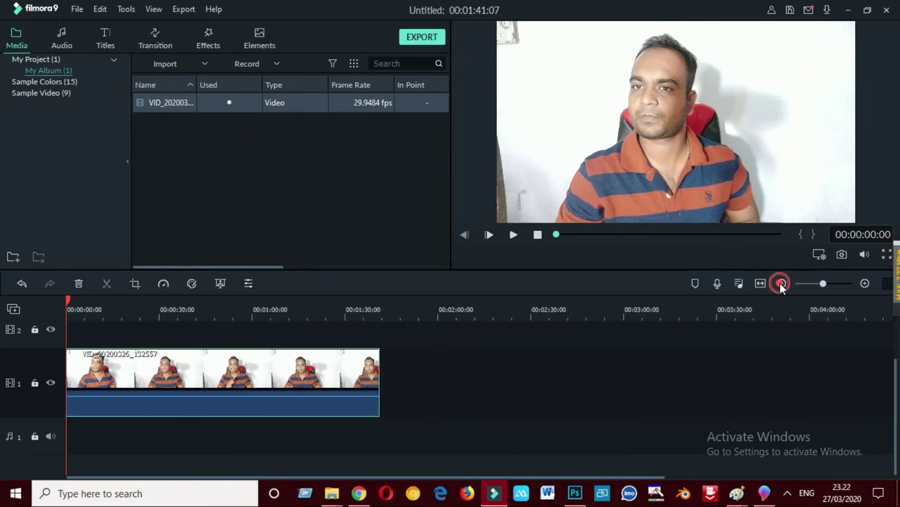
left_click(866, 284)
left_click(867, 284)
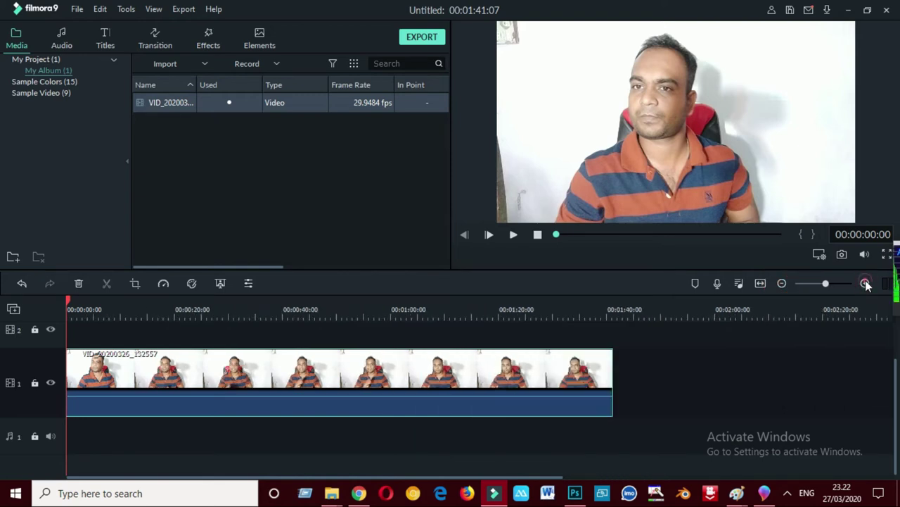
left_click(782, 283)
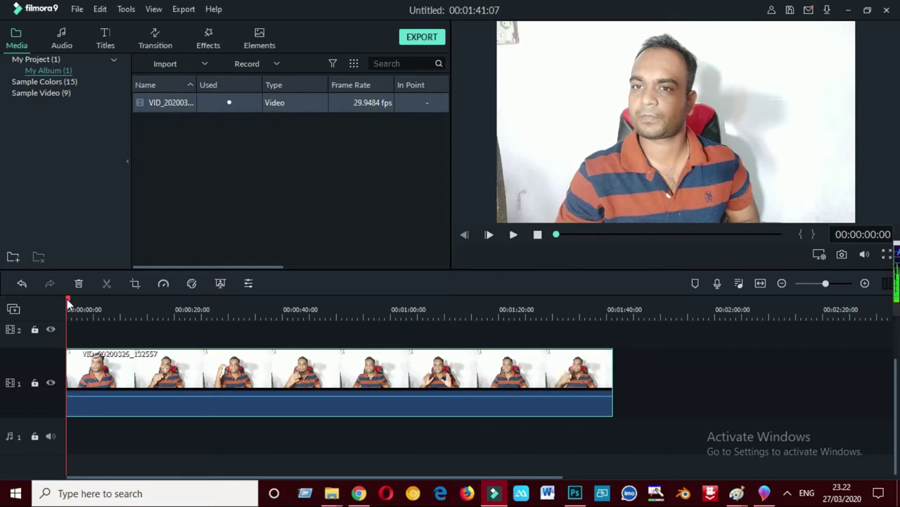
left_click_drag(70, 302, 128, 306)
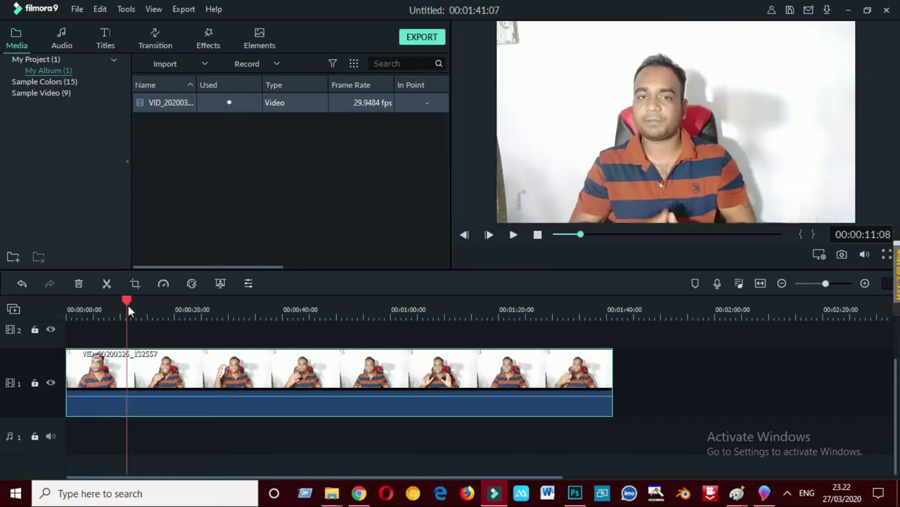
left_click(131, 383)
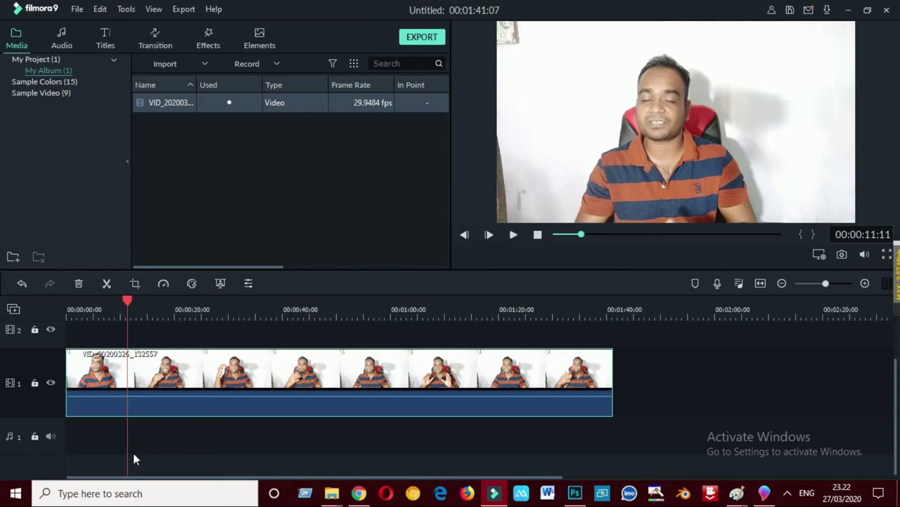
left_click_drag(126, 301, 171, 309)
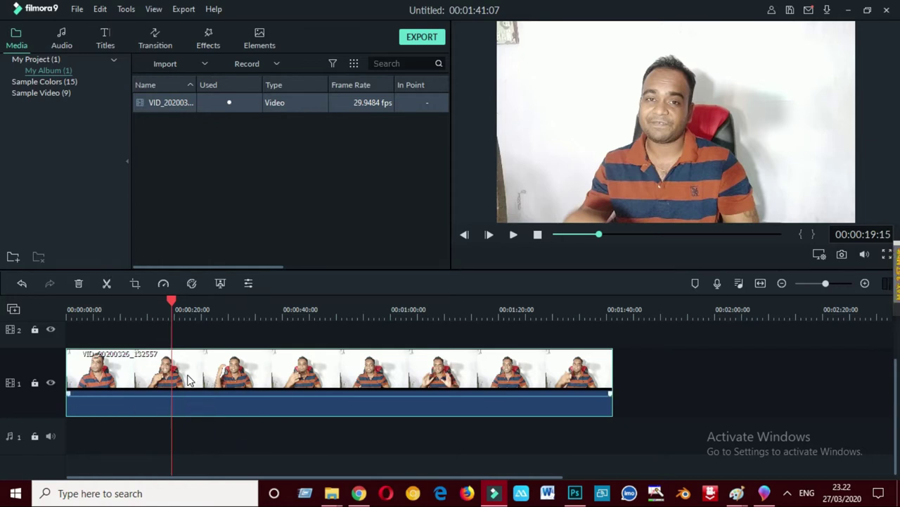
left_click(108, 283)
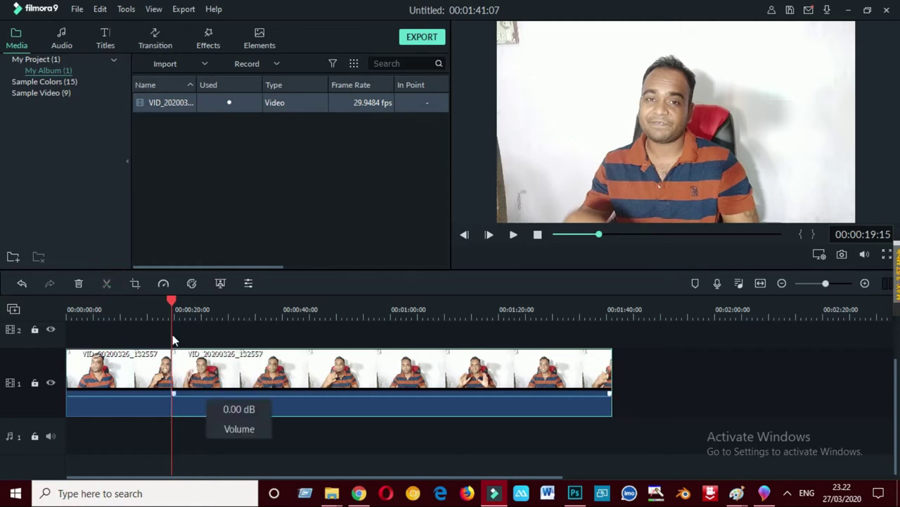
Split the remaining clip at 00:00:30:15 and delete the section between the two cuts, leaving a gap.
left_click_drag(171, 301, 232, 301)
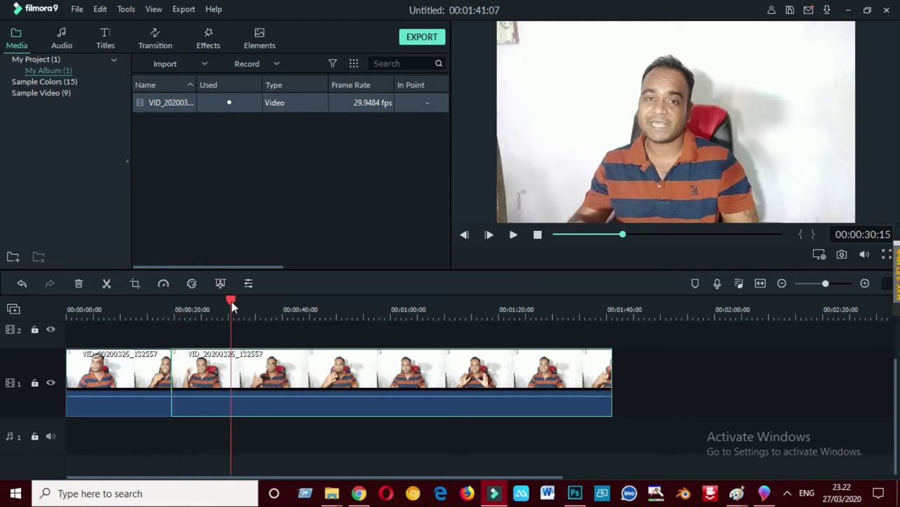
left_click(107, 283)
left_click(209, 378)
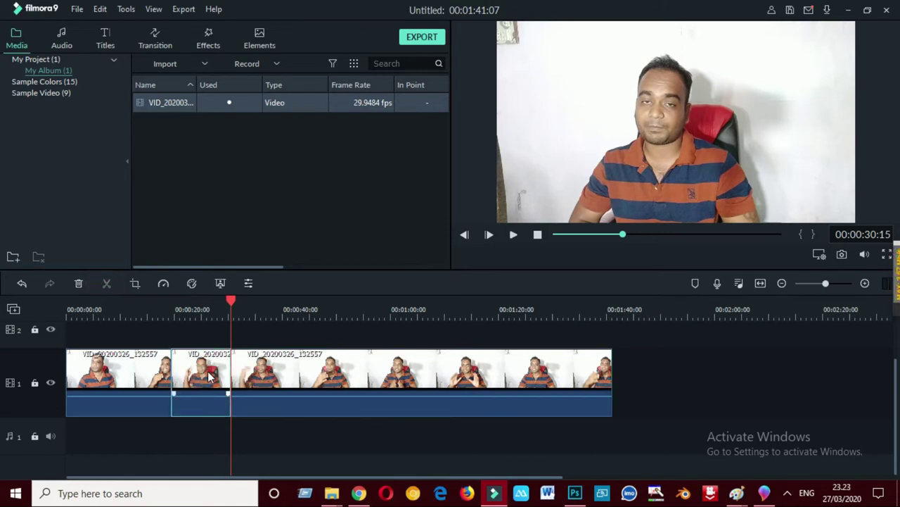
left_click(205, 389)
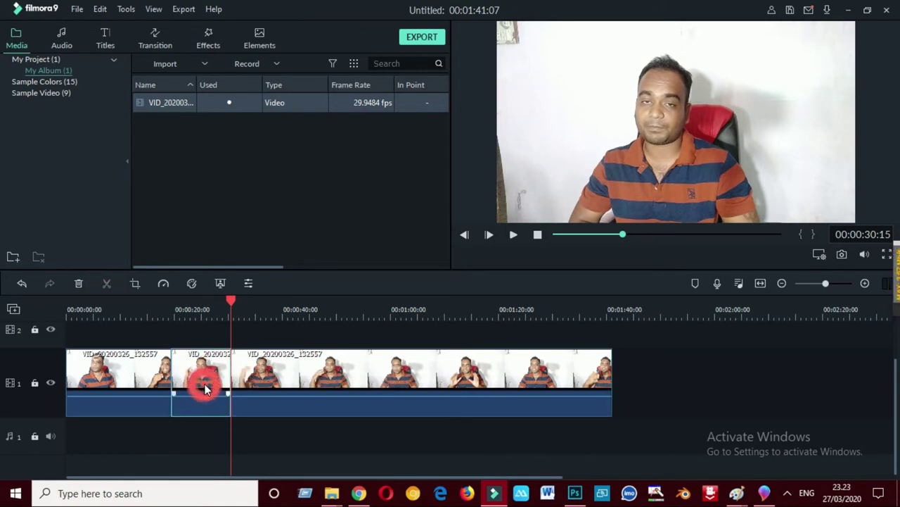
left_click(80, 284)
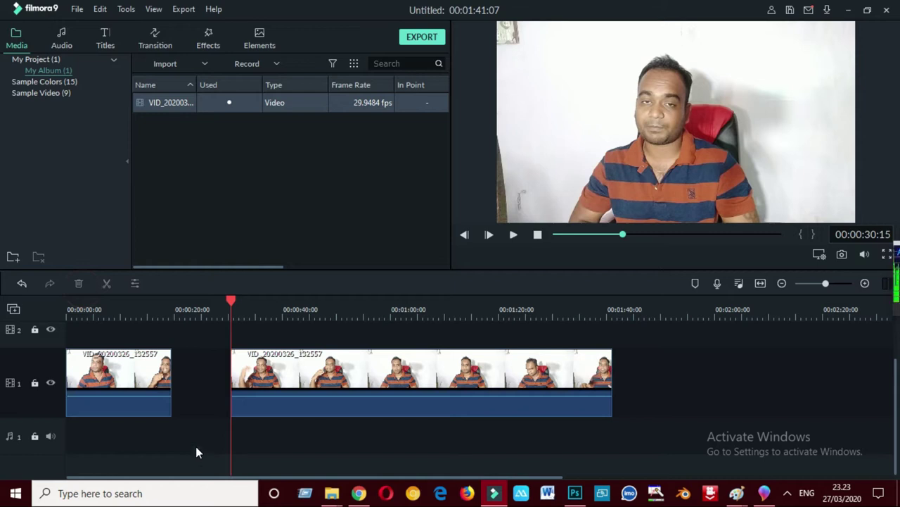
Close the gap by moving the second clip against the first on video track 1, and play briefly across the join.
left_click_drag(282, 370, 225, 375)
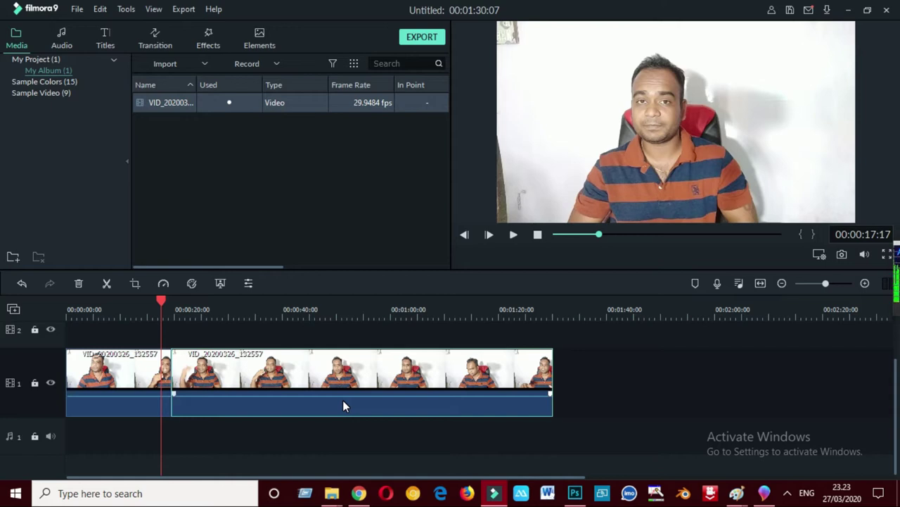
left_click(677, 403)
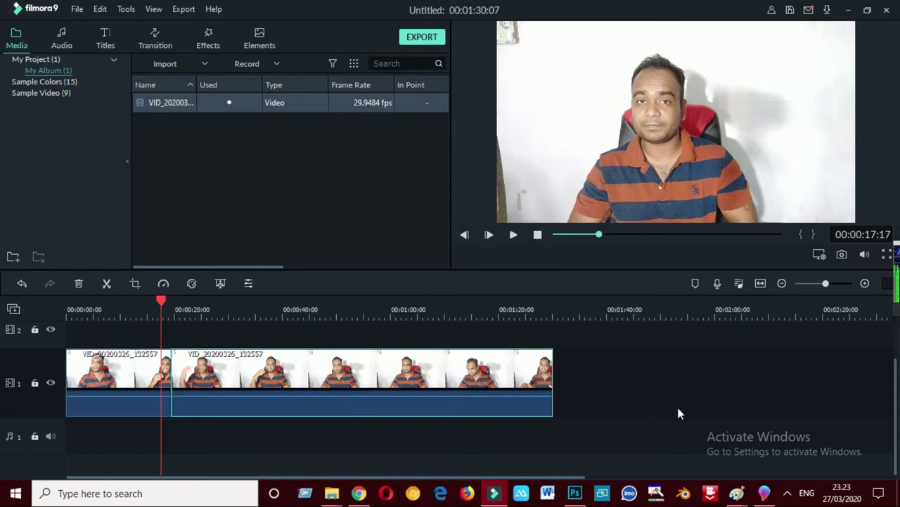
left_click(514, 236)
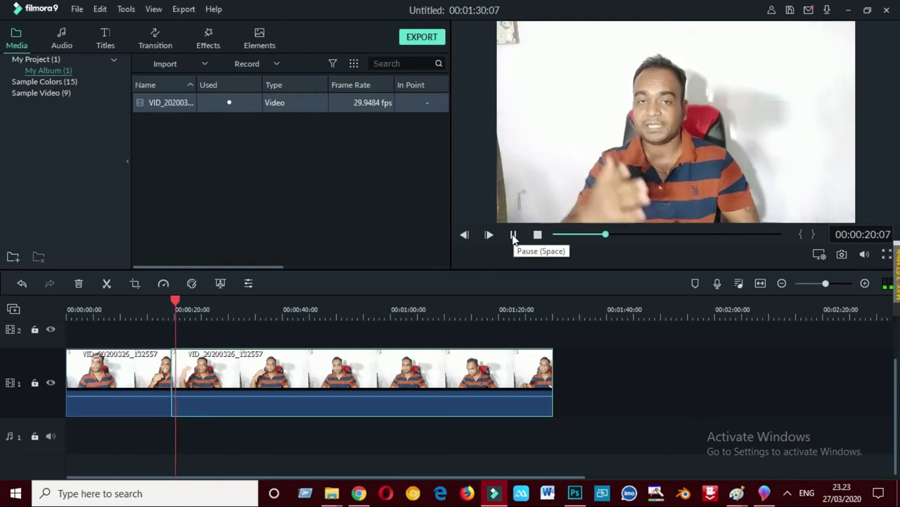
left_click(514, 236)
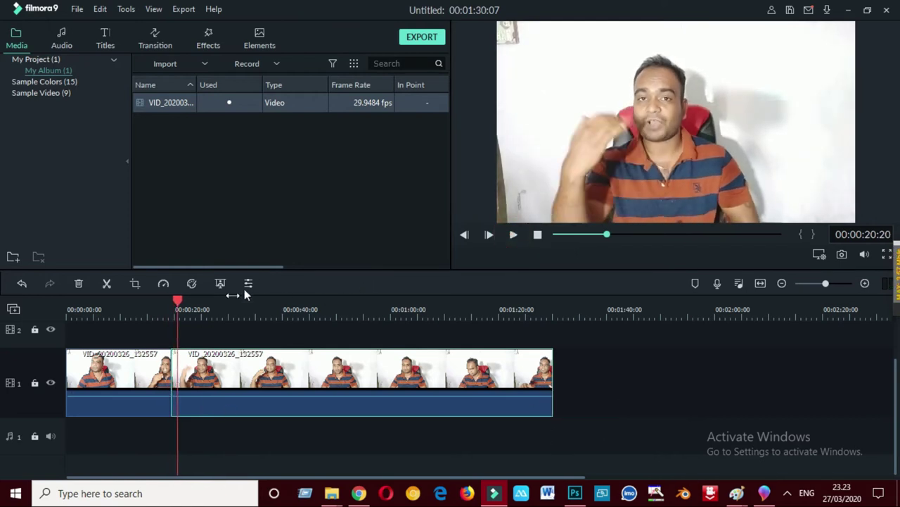
Split the second clip at 00:01:21:20 and delete the remainder after the cut.
left_click_drag(176, 298, 508, 303)
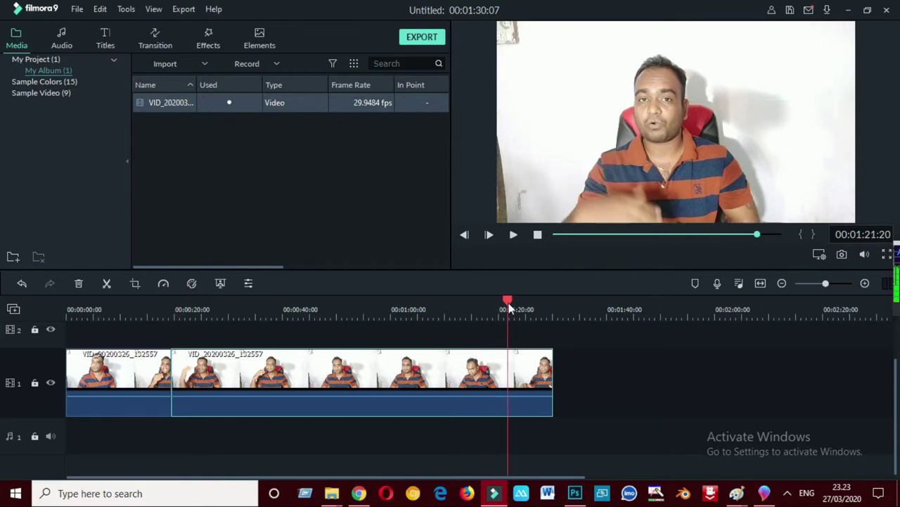
left_click(108, 282)
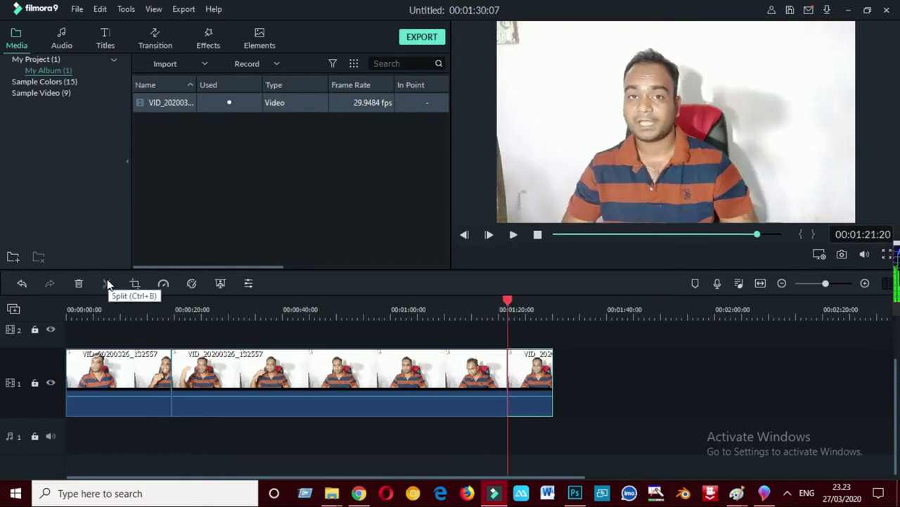
left_click(79, 283)
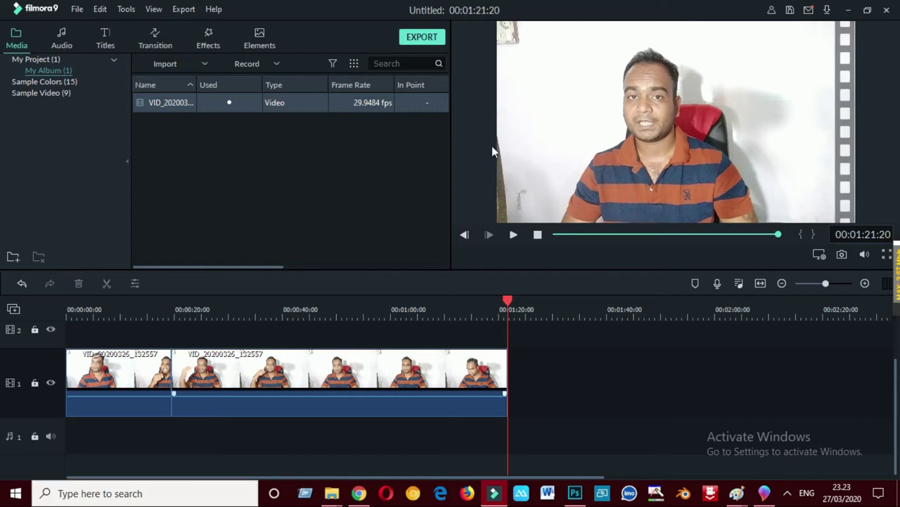
Split the second clip again at 00:01:10:15.
left_click_drag(508, 301, 447, 303)
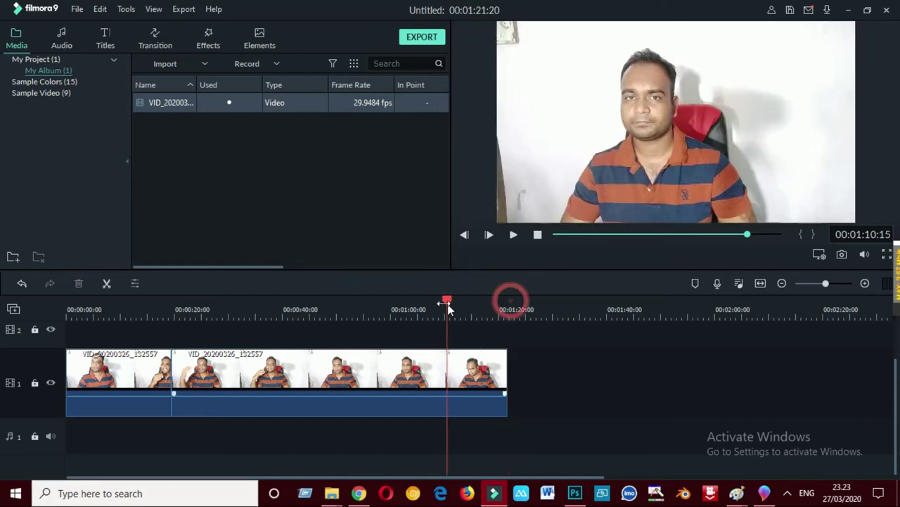
left_click(337, 381)
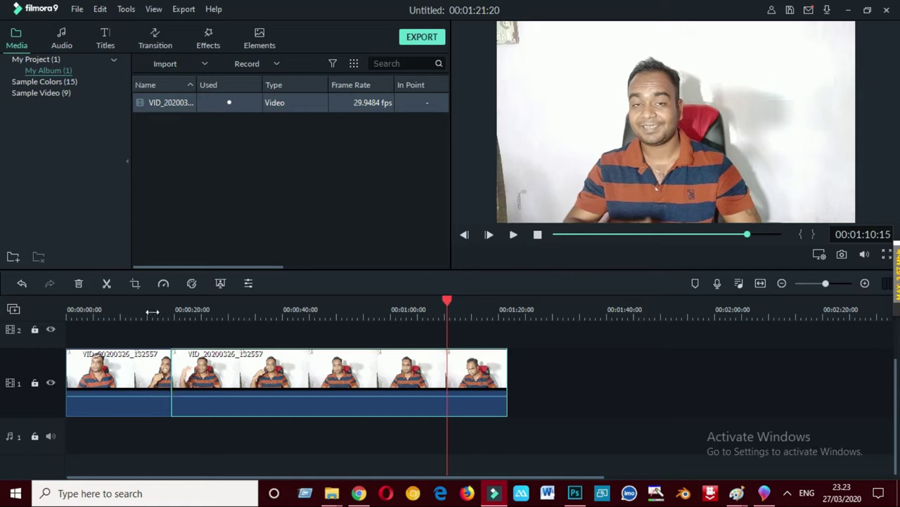
left_click(106, 283)
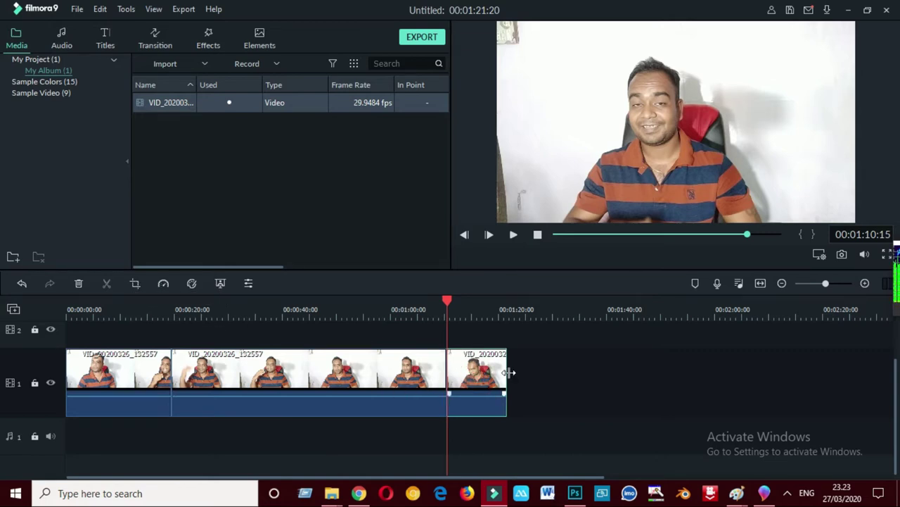
Open Crop and Zoom for the last clip and frame an original-ratio crop of about 853 x 480 around the man's face.
left_click(135, 283)
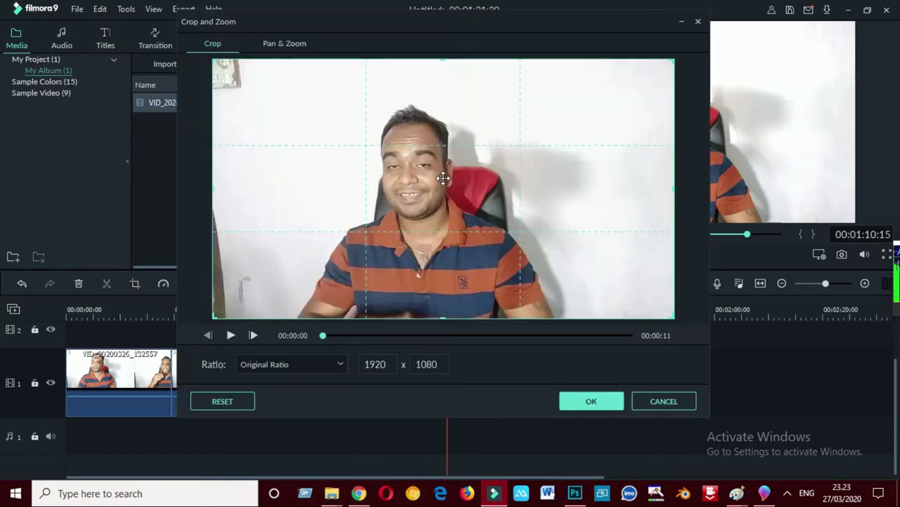
left_click_drag(672, 315, 418, 174)
left_click_drag(330, 93, 430, 141)
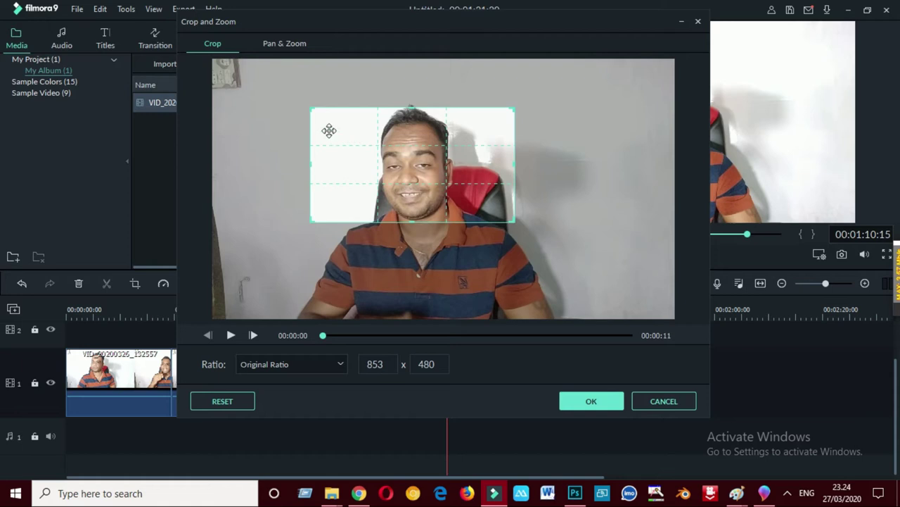
Apply Pan & Zoom with a start frame of about 1876 x 1055 and a 960 x 540 end frame around the face.
left_click(282, 45)
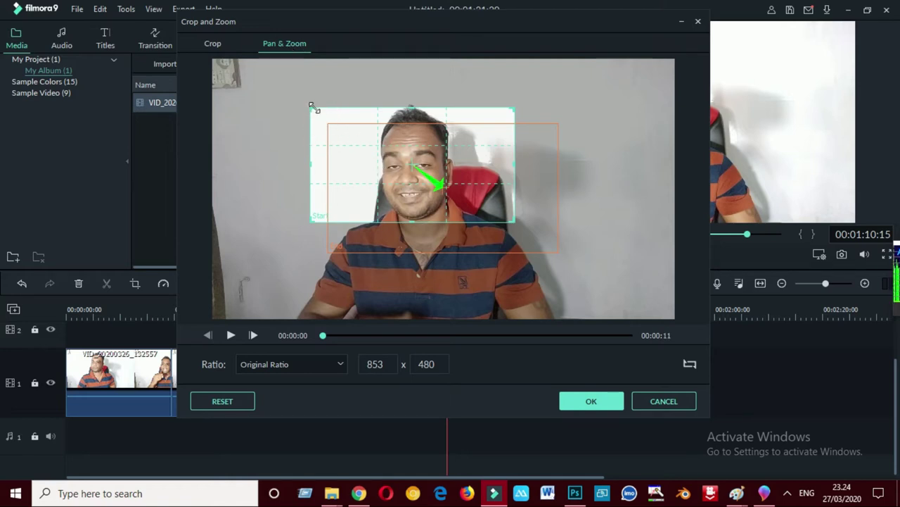
left_click_drag(314, 111, 188, 43)
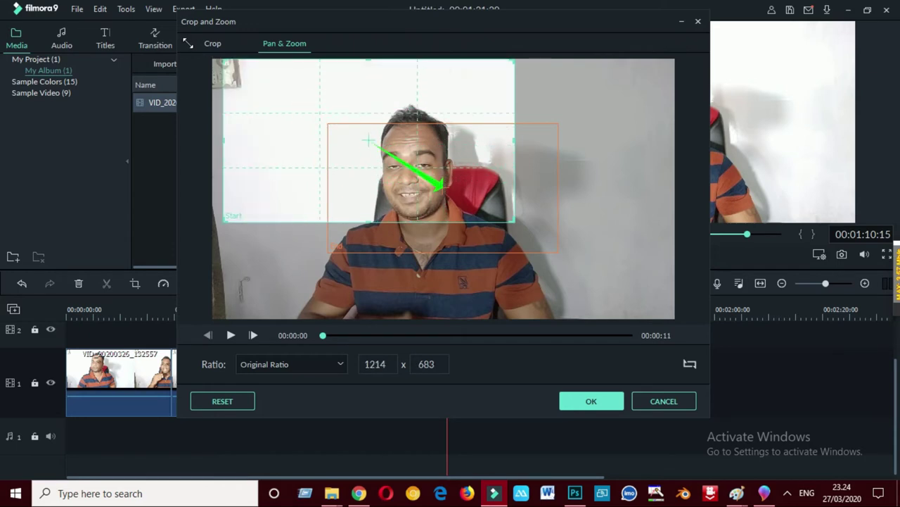
left_click_drag(512, 222, 672, 316)
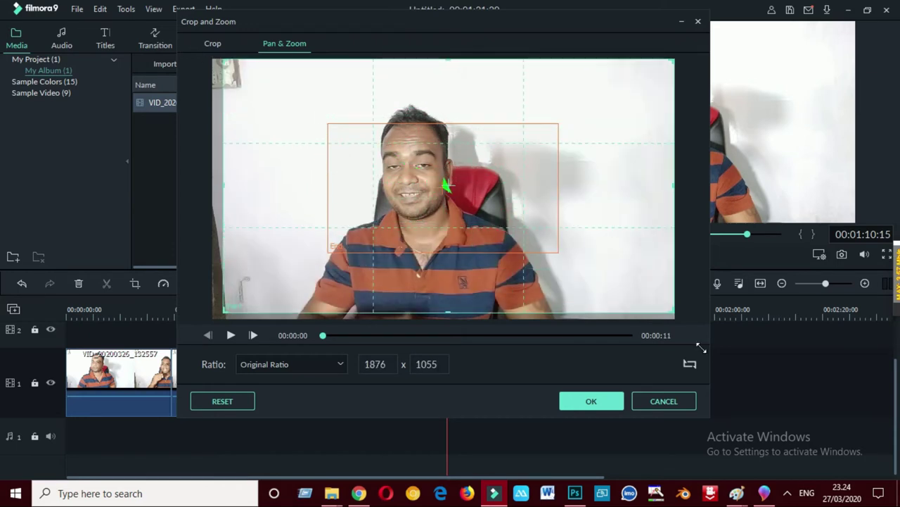
left_click(515, 208)
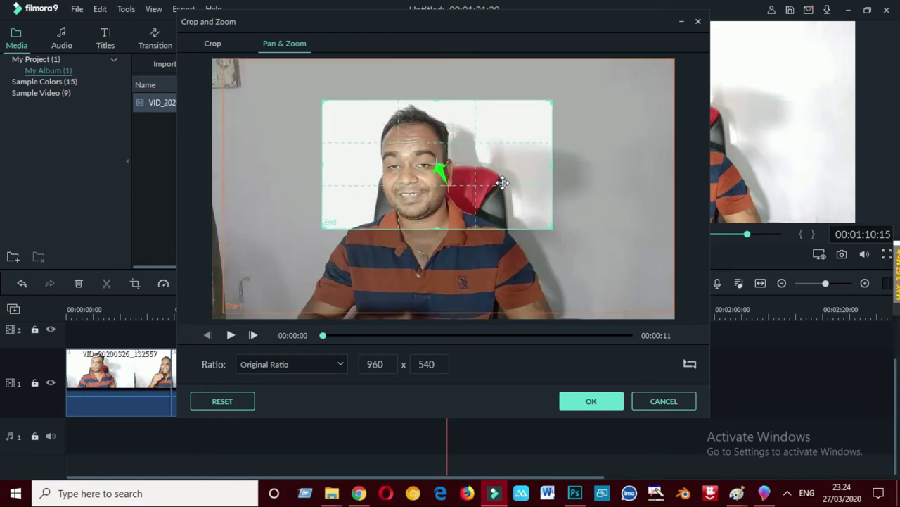
left_click(603, 400)
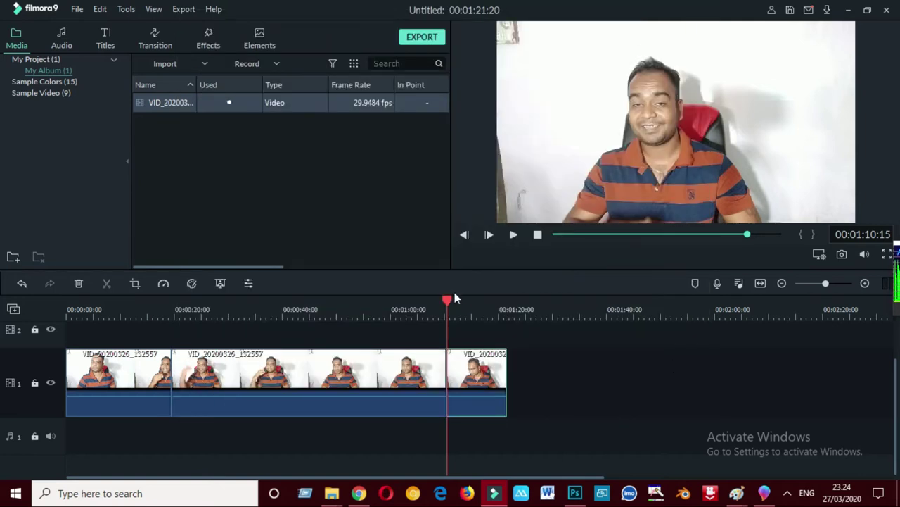
Play the zoom from just before the last clip, pause it, and scrub to 00:01:16:05.
left_click_drag(448, 297, 436, 302)
left_click(514, 235)
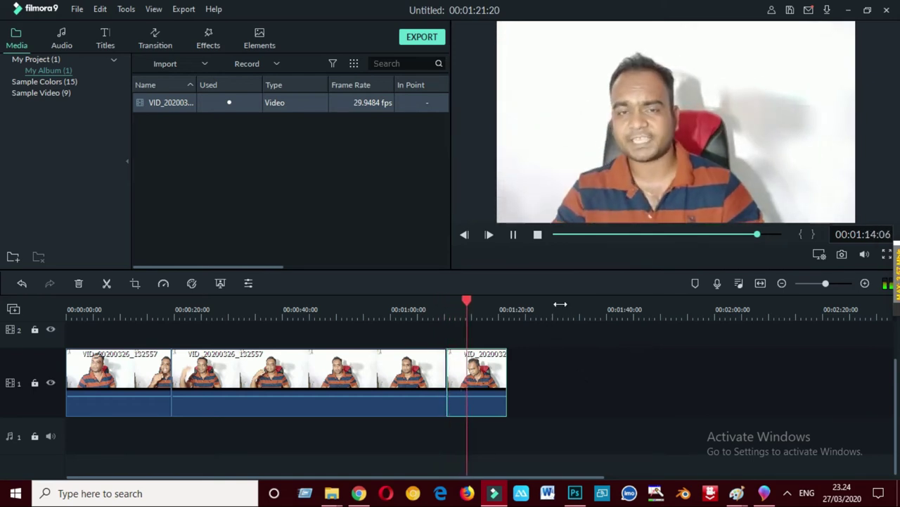
left_click(513, 234)
left_click_drag(501, 303, 479, 303)
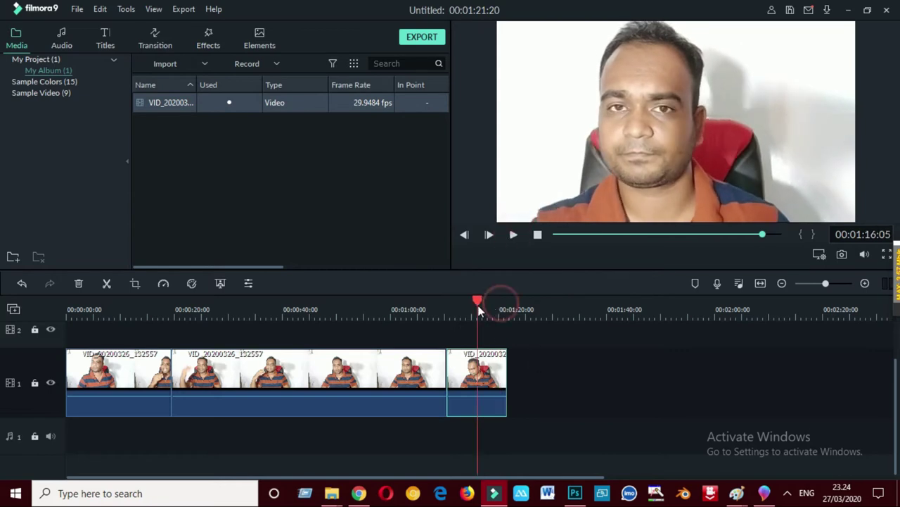
left_click(163, 284)
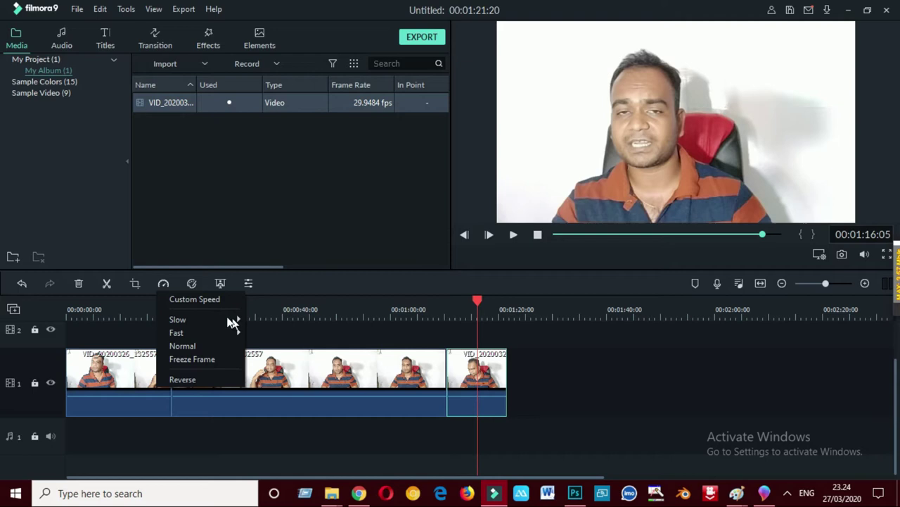
mouse_move(175, 333)
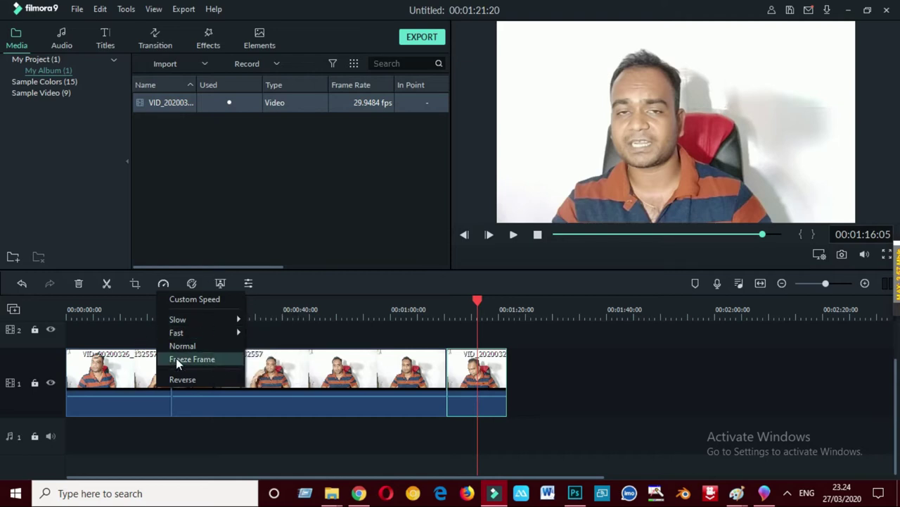
left_click(193, 284)
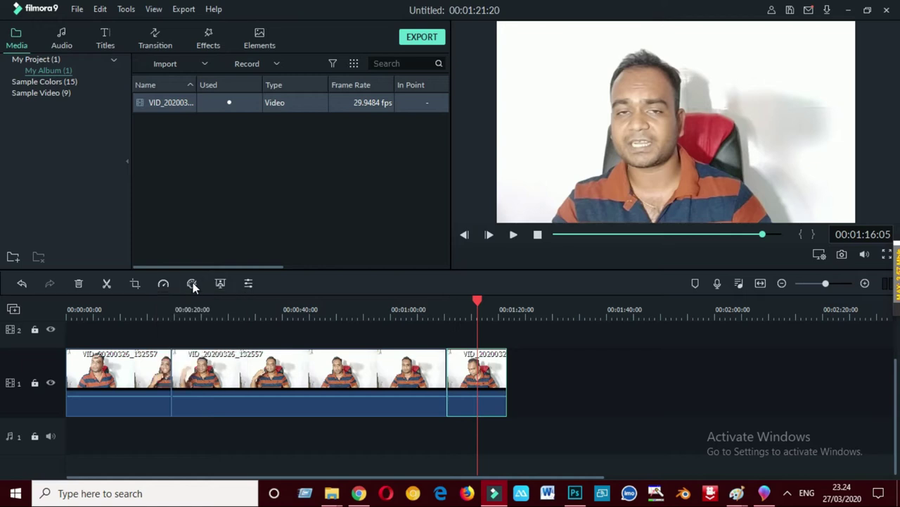
left_click(192, 283)
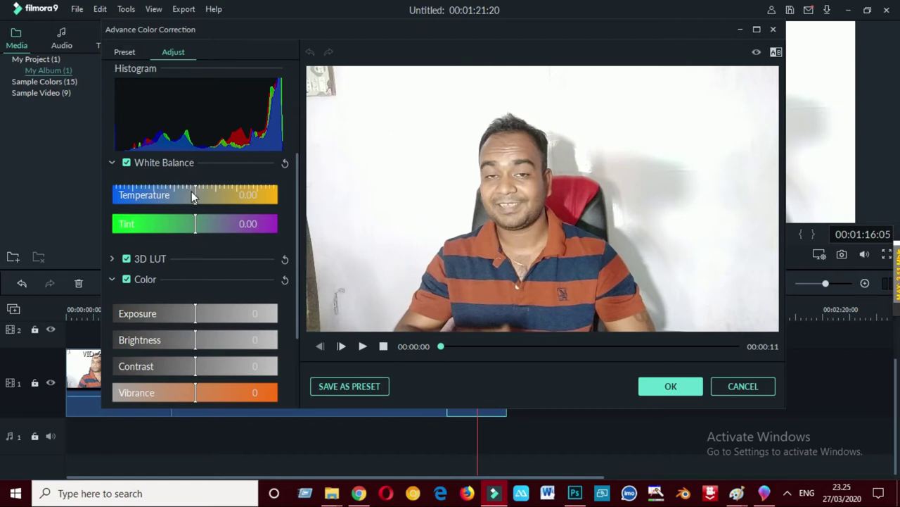
left_click_drag(196, 197, 244, 204)
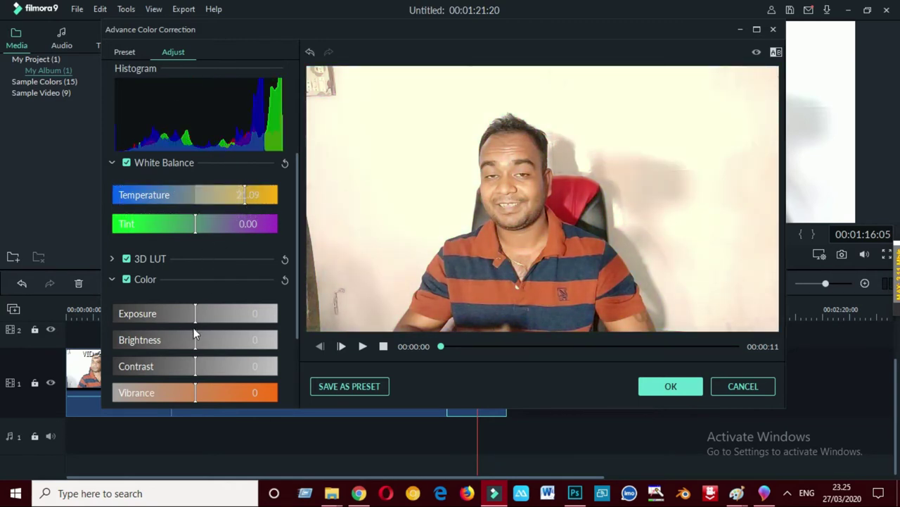
left_click_drag(193, 320, 244, 312)
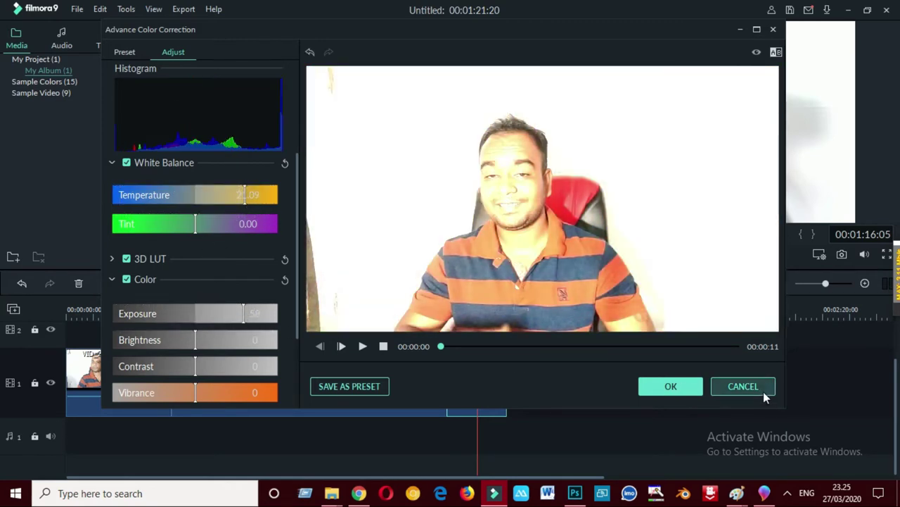
left_click(764, 387)
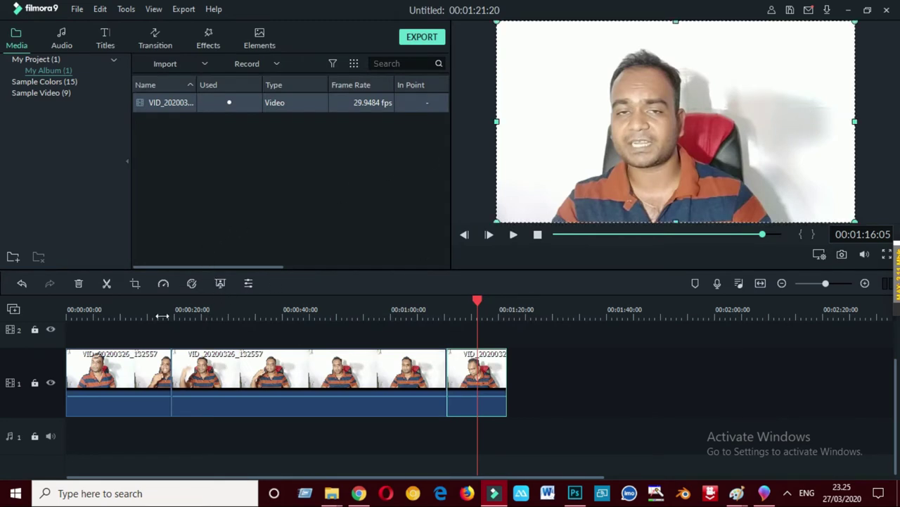
Enable the green Chroma Key effect on the last clip and accept its default settings.
left_click(221, 283)
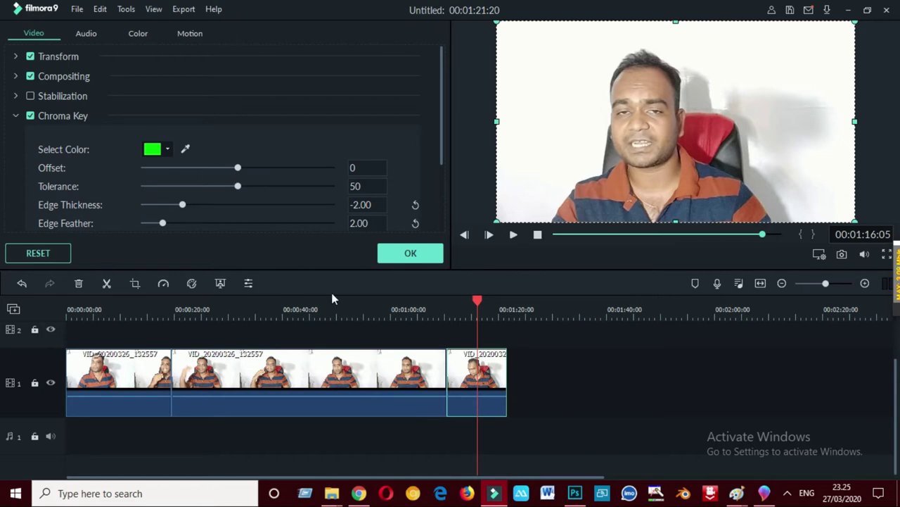
left_click(404, 259)
mouse_move(722, 468)
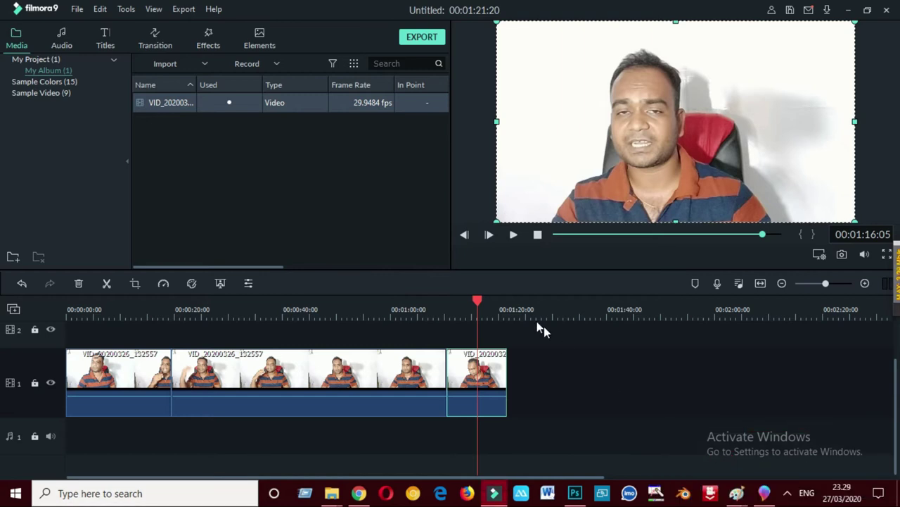
Import the GREEN_SCREEN_TIGER video from the green scrien folder inside ssssbbbb on Local Disk (E:).
left_click(203, 64)
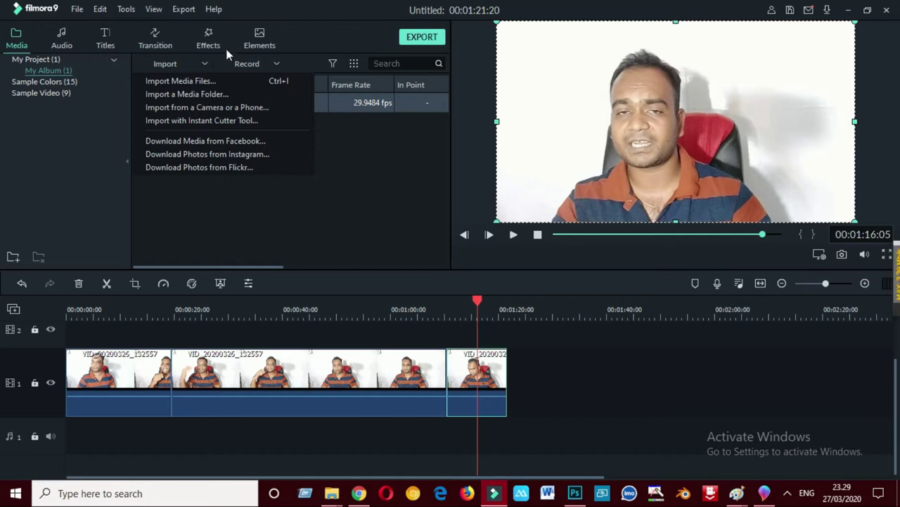
left_click(200, 83)
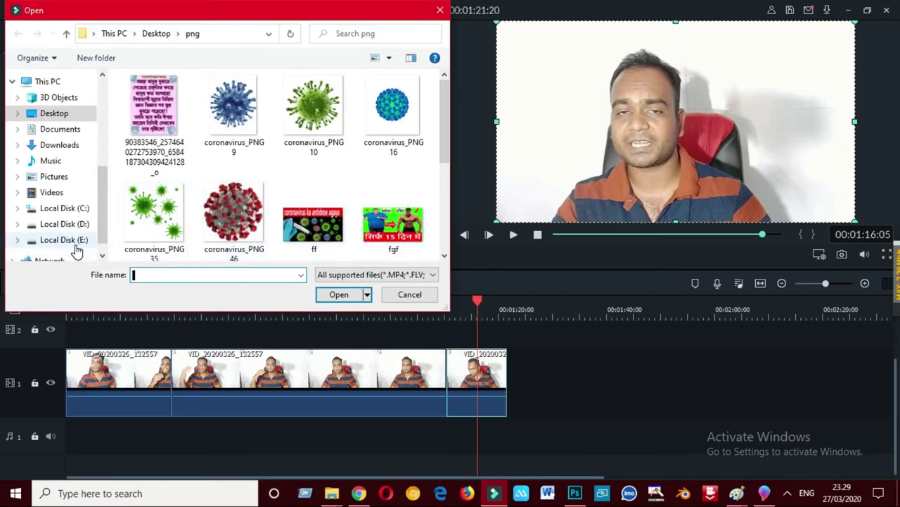
left_click(76, 240)
scroll(186, 232, "down", 1)
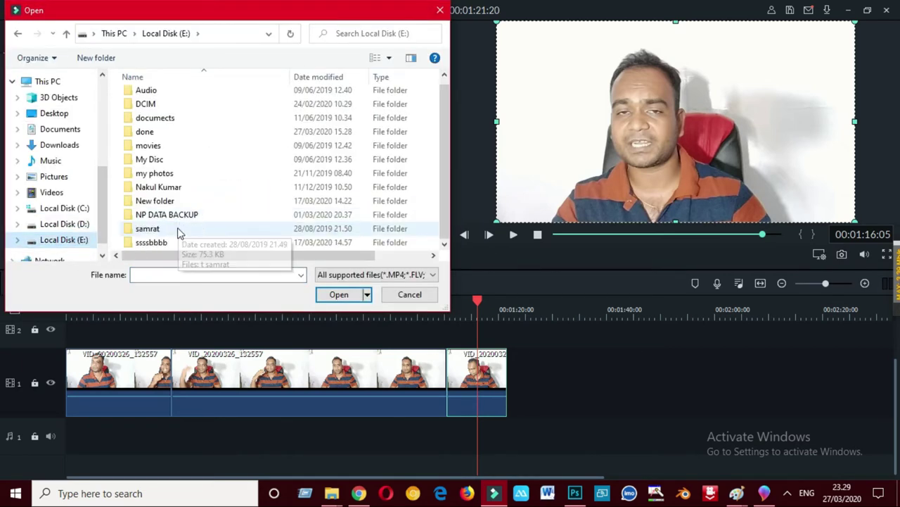
double_click(176, 244)
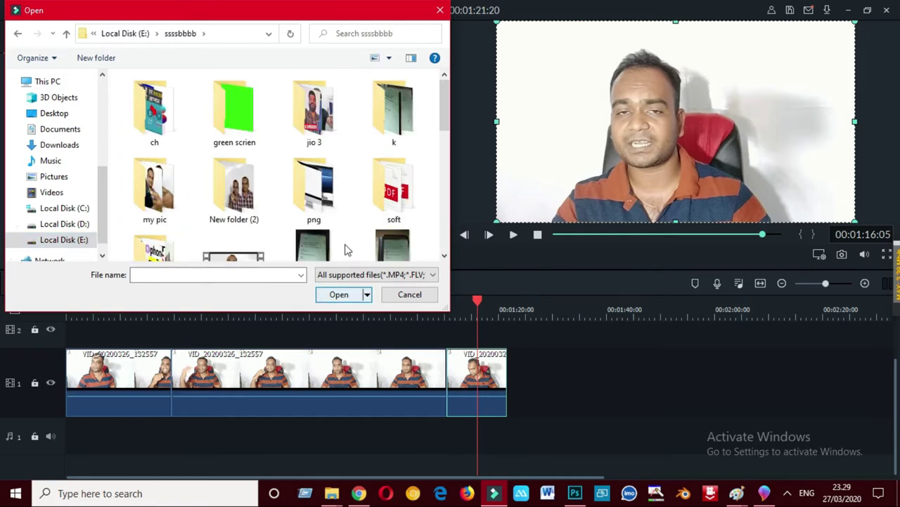
left_click(242, 131)
double_click(242, 130)
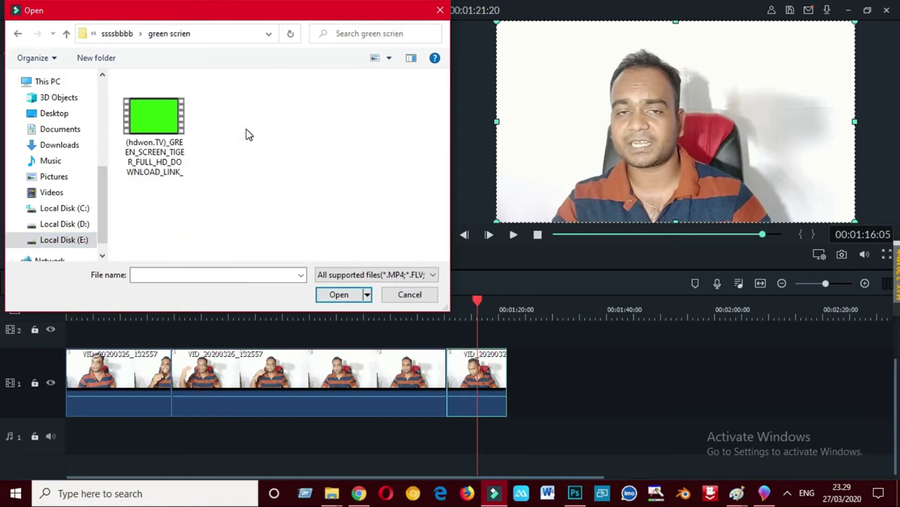
left_click(154, 127)
left_click(341, 294)
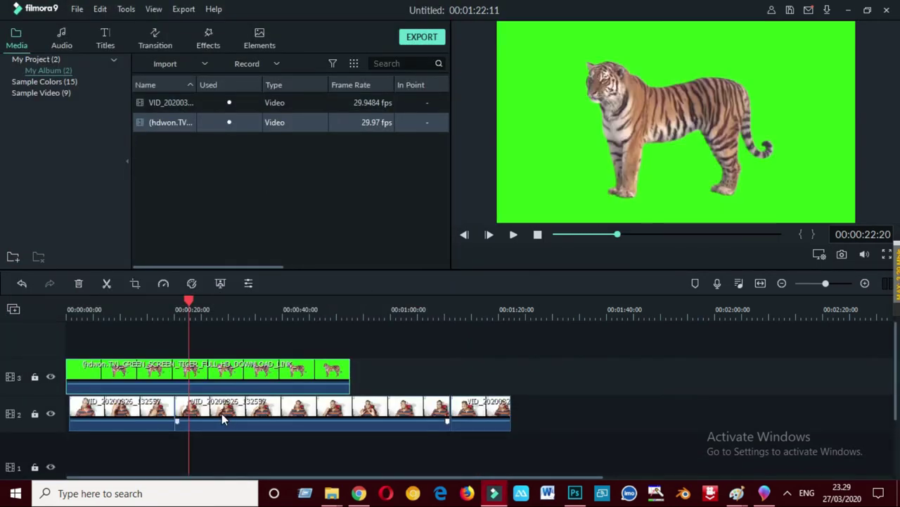
Move the recorded clips to the start of video track 1 and the tiger clip directly above them on video track 2.
mouse_move(221, 413)
left_mouse_down()
mouse_move(215, 444)
mouse_move(71, 433)
mouse_move(239, 405)
mouse_move(225, 420)
mouse_move(220, 413)
left_mouse_up()
left_click_drag(557, 411, 76, 449)
left_click_drag(121, 373, 116, 402)
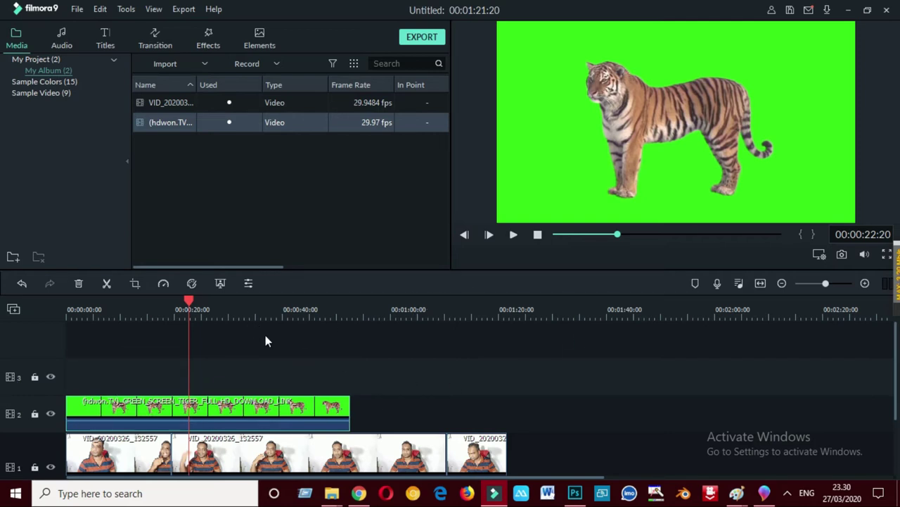
Enable the green Chroma Key effect on the tiger clip and accept its default settings.
left_click(249, 399)
left_click(220, 283)
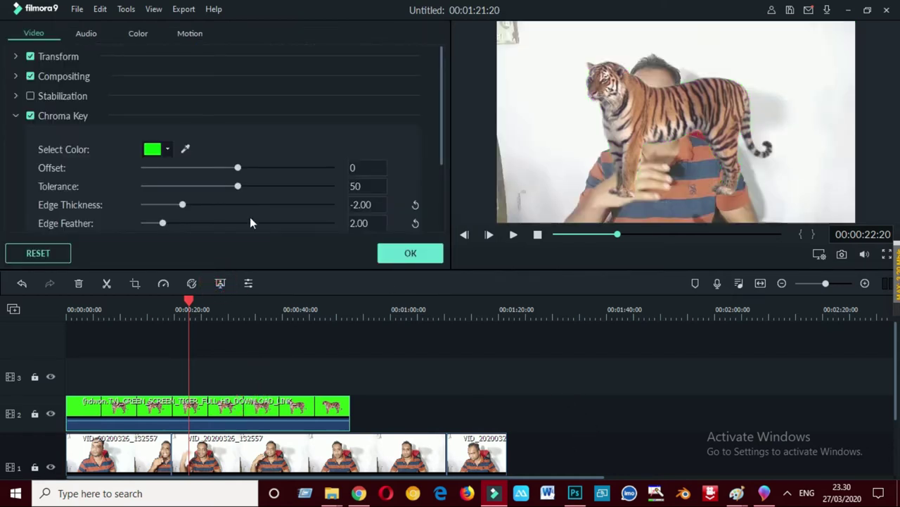
left_click(417, 258)
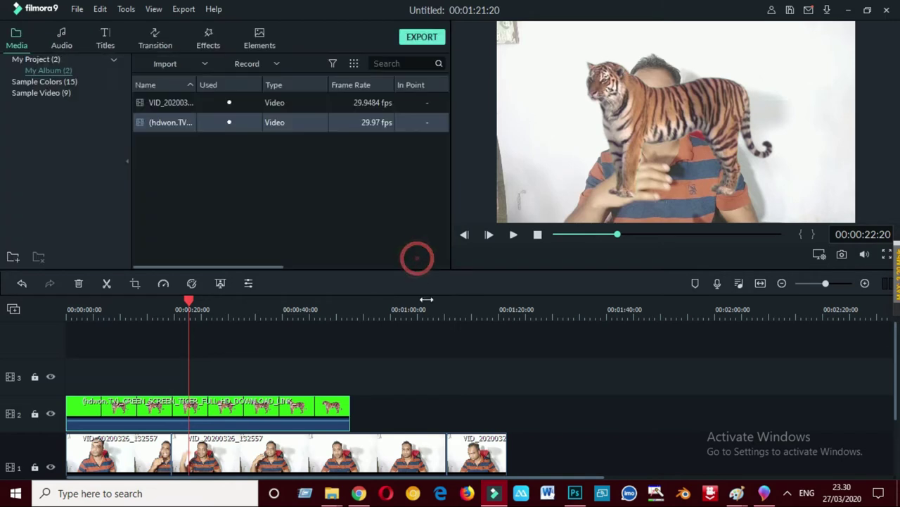
Reopen the tiger clip's green screen settings to review the Chroma Key values, keeping them as they are.
right_click(273, 410)
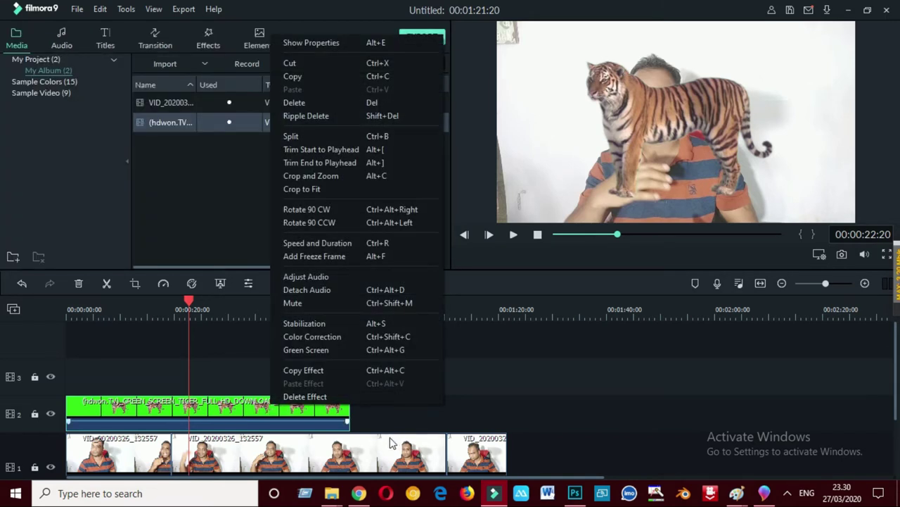
left_click(325, 351)
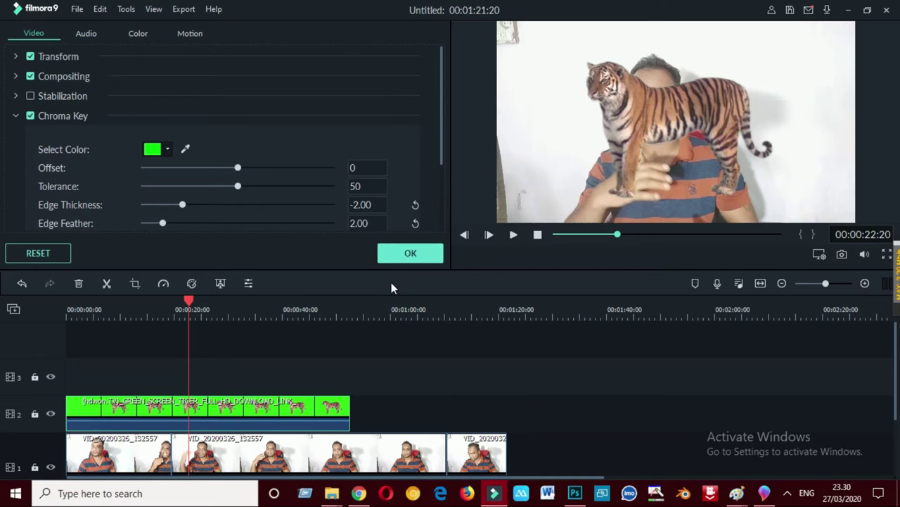
left_click(413, 253)
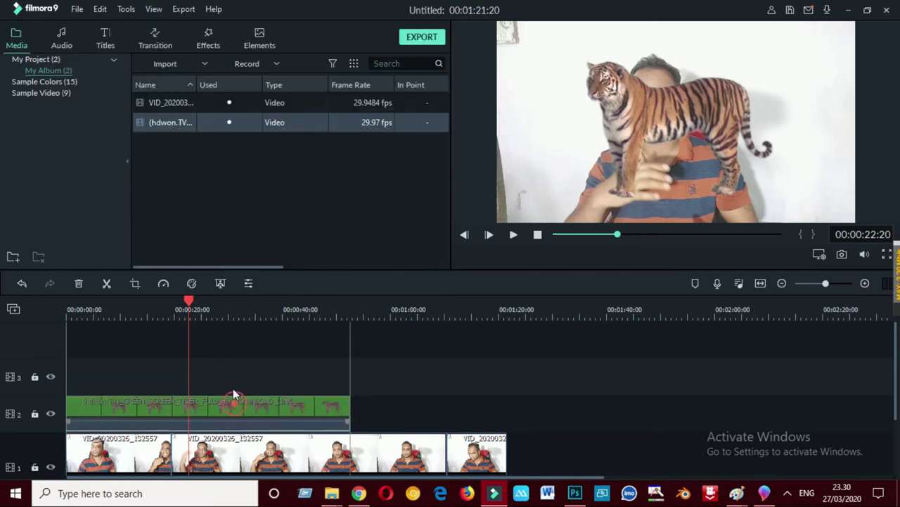
left_click(220, 283)
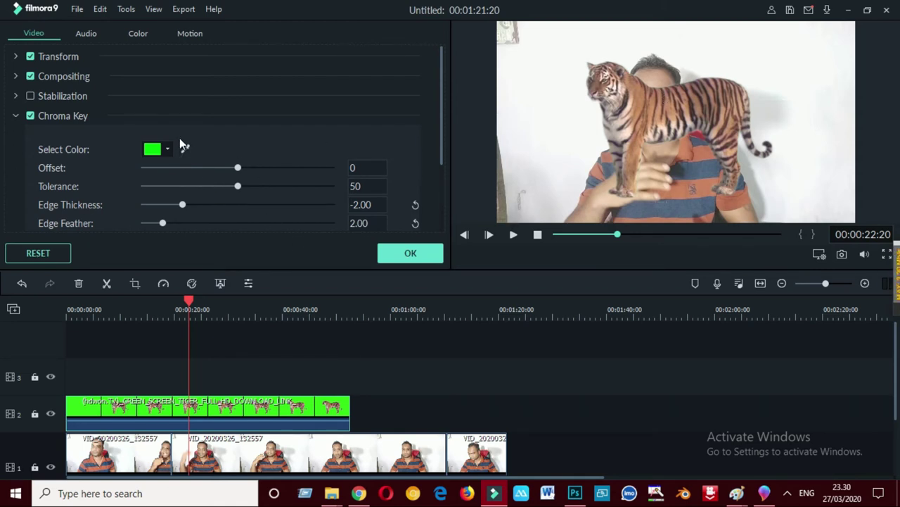
left_click(424, 255)
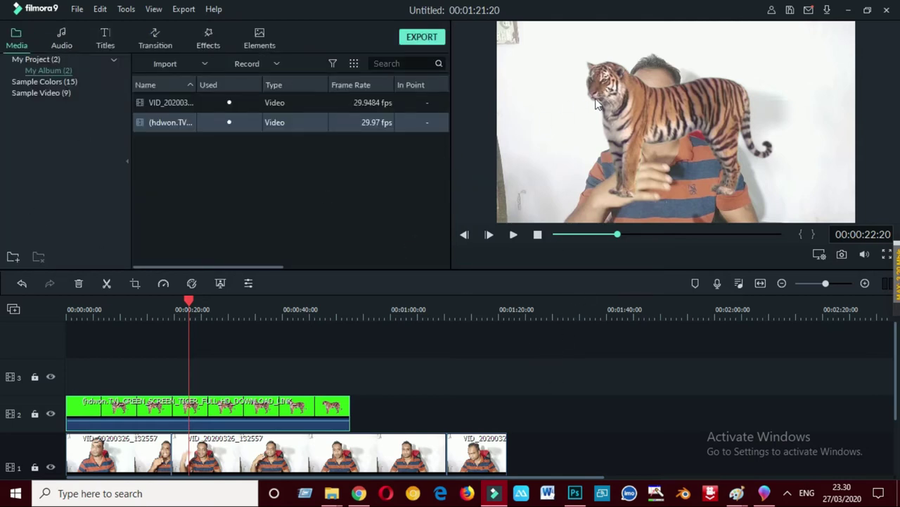
Reposition the recorded clip in the preview slightly left of and below the frame, and shift the tiger overlay left.
left_click_drag(642, 111, 697, 132)
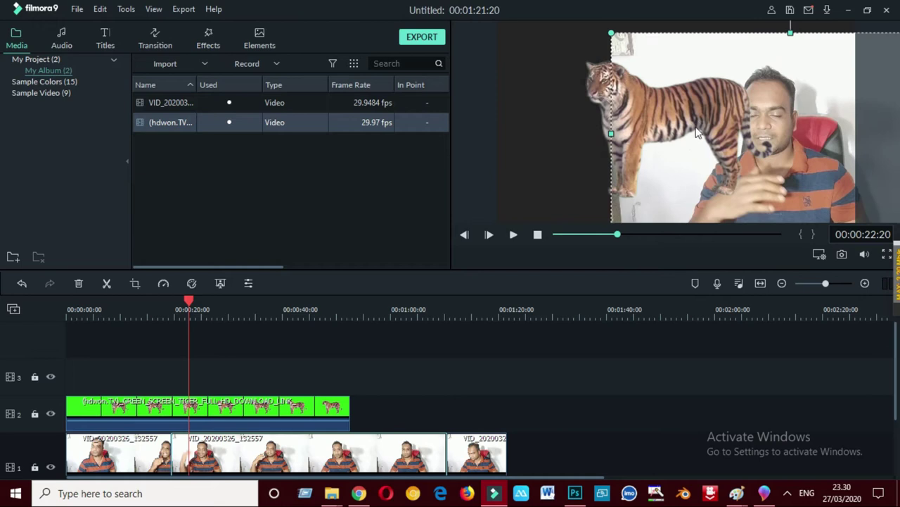
left_click_drag(680, 179, 636, 182)
double_click(836, 73)
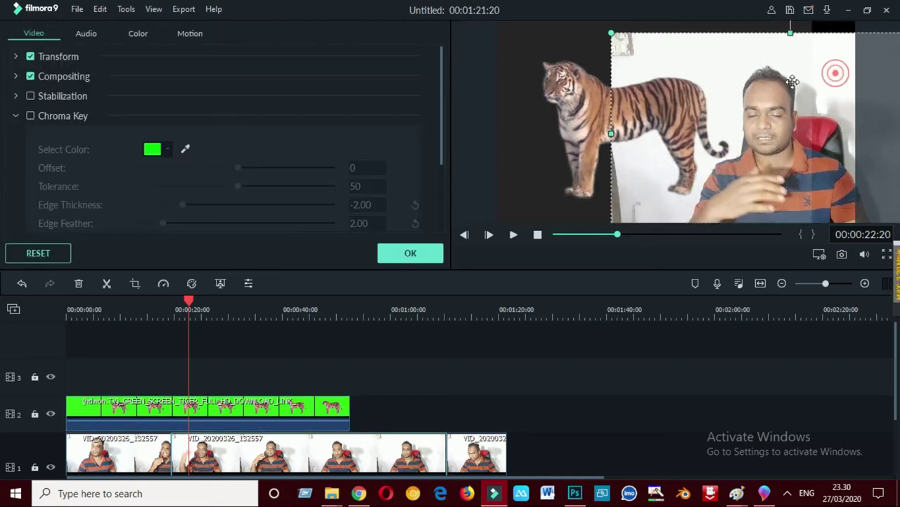
left_click_drag(793, 82, 702, 75)
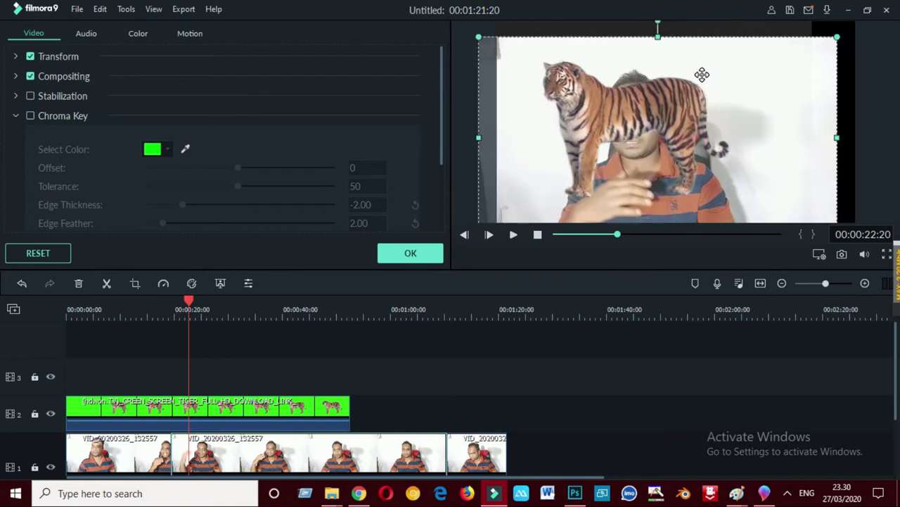
Shrink the tiger overlay to about half the frame's width and place it in the picture's upper right, beside the man's head.
left_click(617, 108)
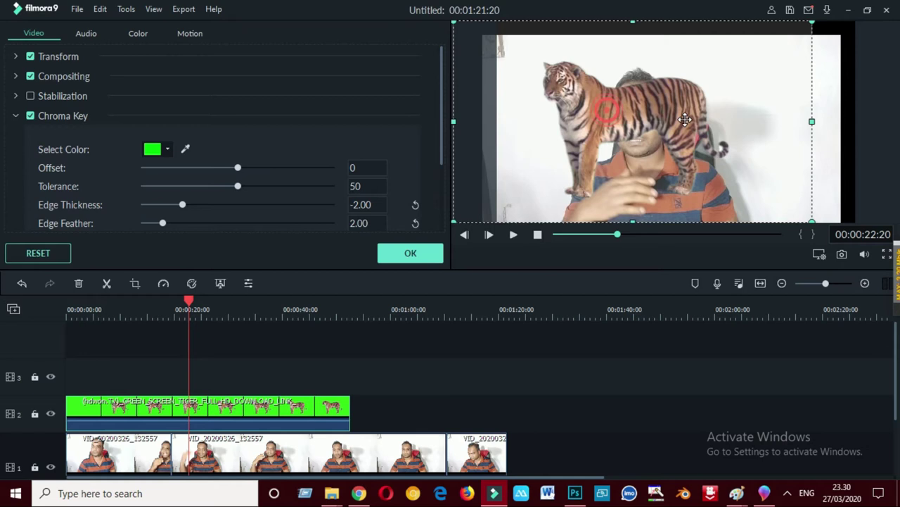
left_click_drag(617, 105, 686, 113)
left_click_drag(533, 135, 719, 134)
left_click_drag(798, 124, 623, 125)
left_click_drag(629, 31, 652, 179)
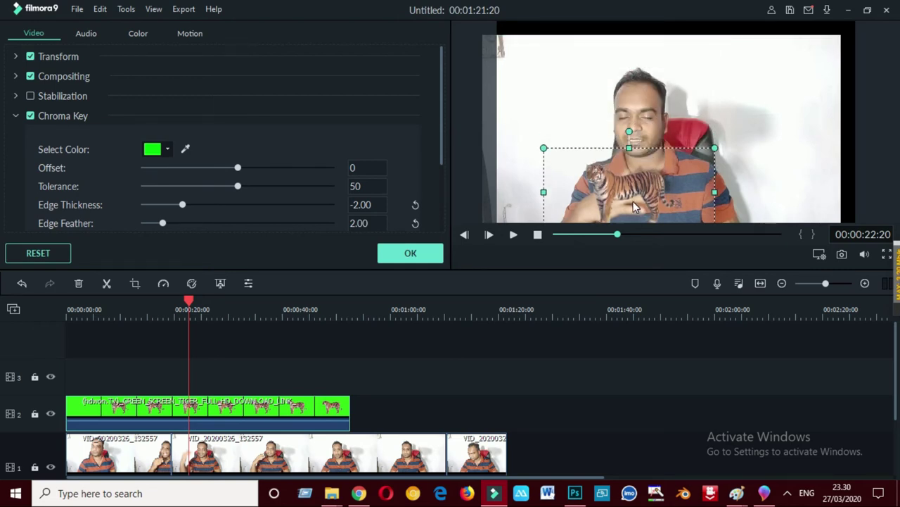
left_click_drag(693, 148, 789, 92)
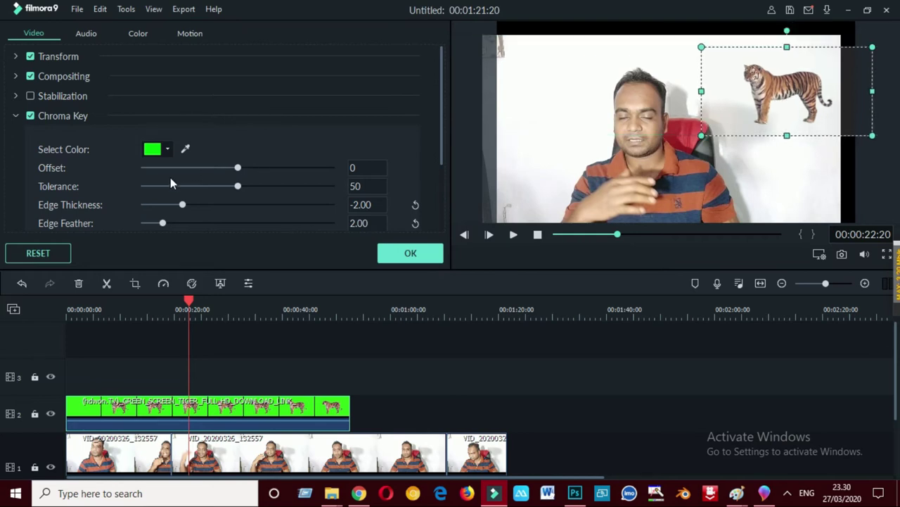
left_click(409, 253)
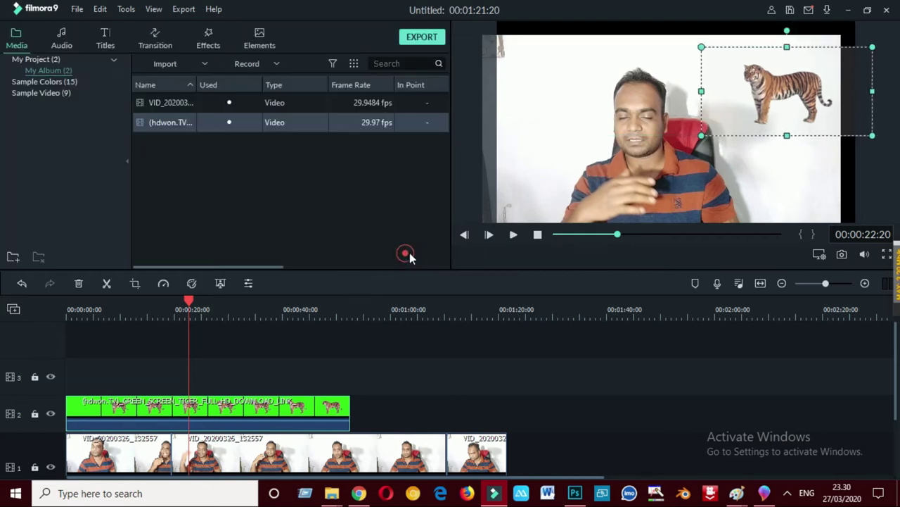
Play the recorded clip with the tiger overlay and pause at 00:00:30:07.
left_click(513, 235)
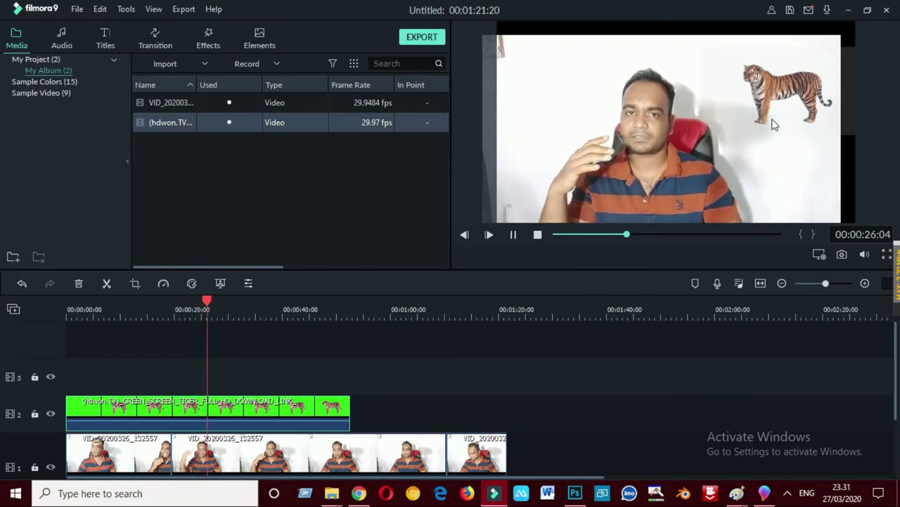
left_click(513, 235)
left_click(513, 235)
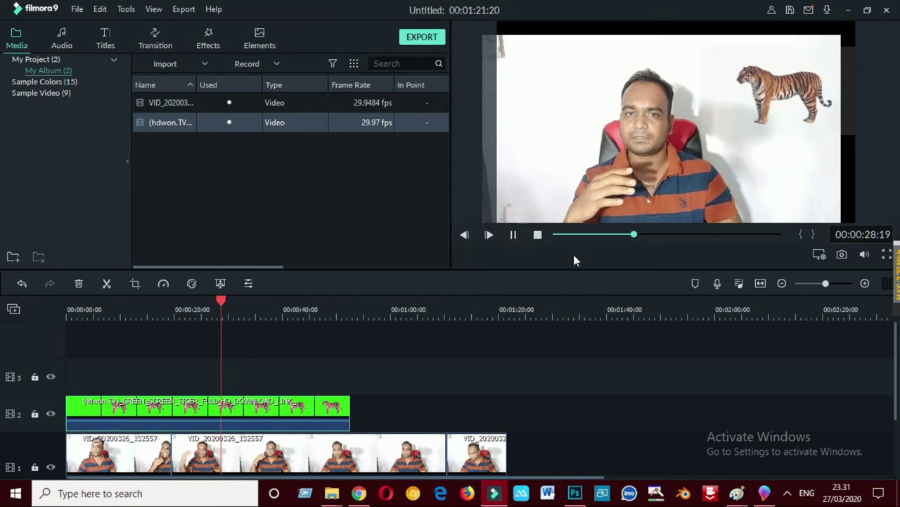
left_click(513, 235)
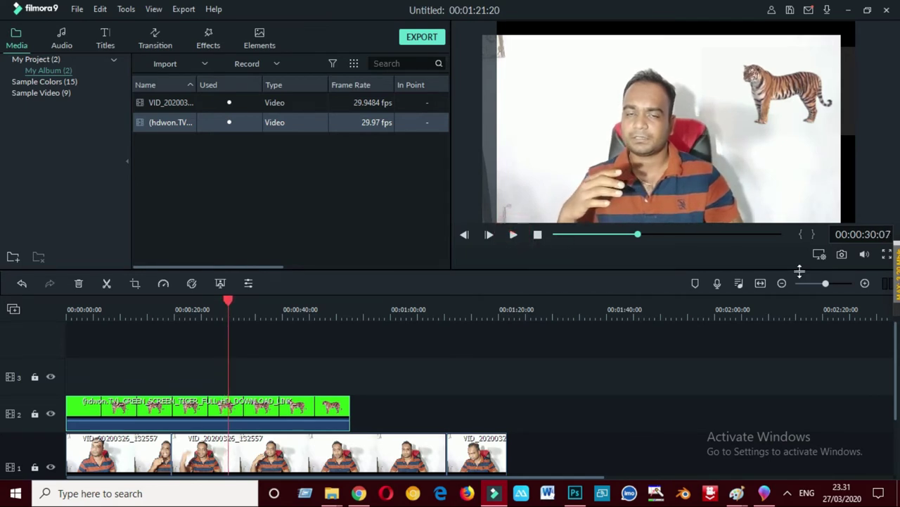
Open the Audio Mixer, play the mix, and close it with the levels kept.
left_click(737, 283)
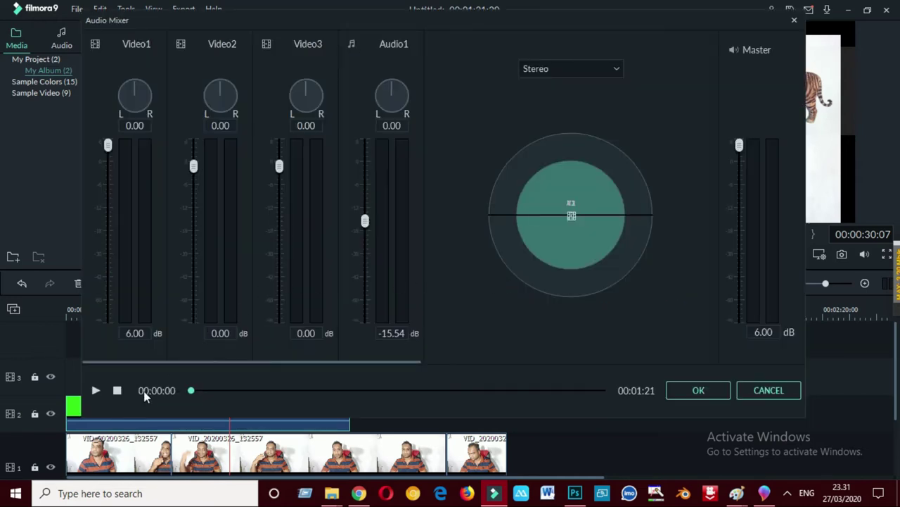
left_click(96, 390)
left_click(724, 384)
Play the timeline to about 00:00:42 and delete the tiger clip from video track 2.
left_click(515, 234)
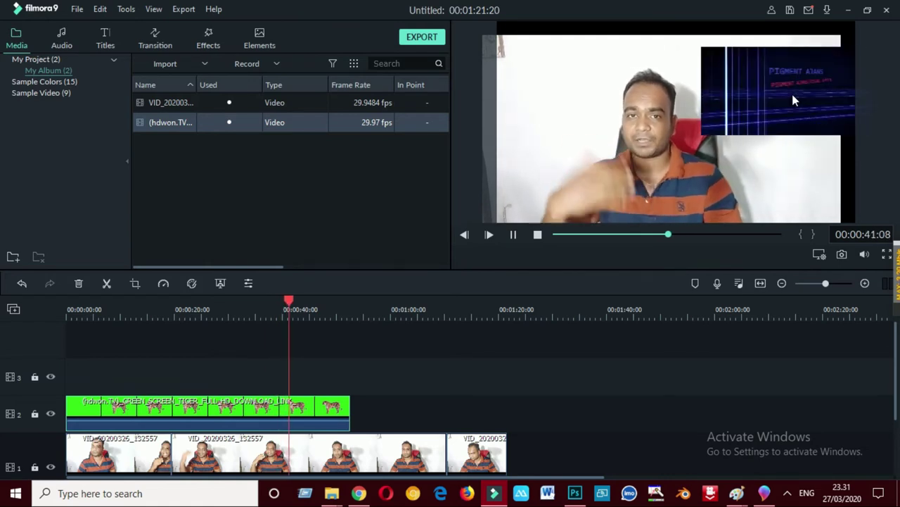
left_click(513, 234)
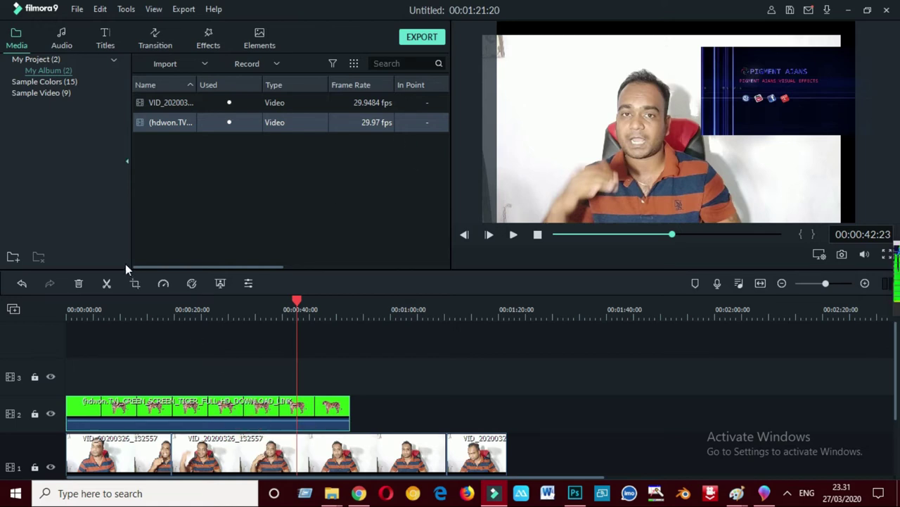
left_click(78, 283)
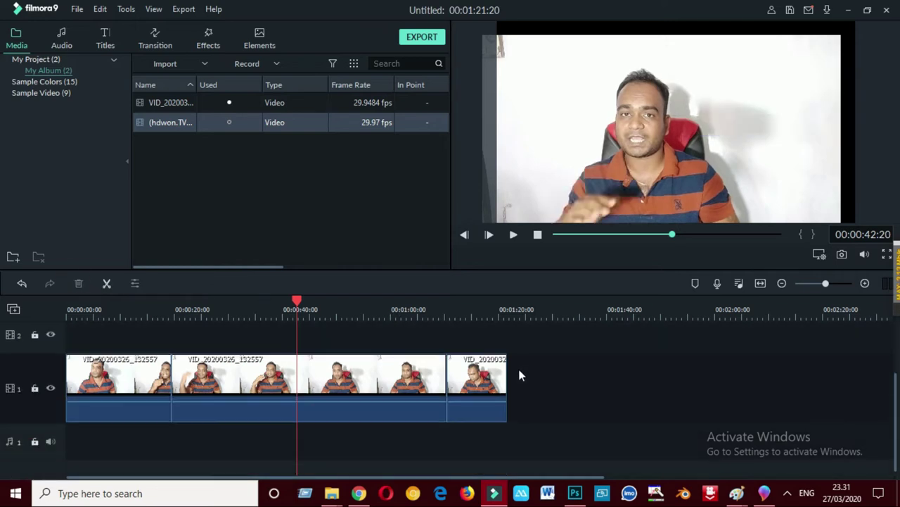
scroll(517, 366, "up", 1)
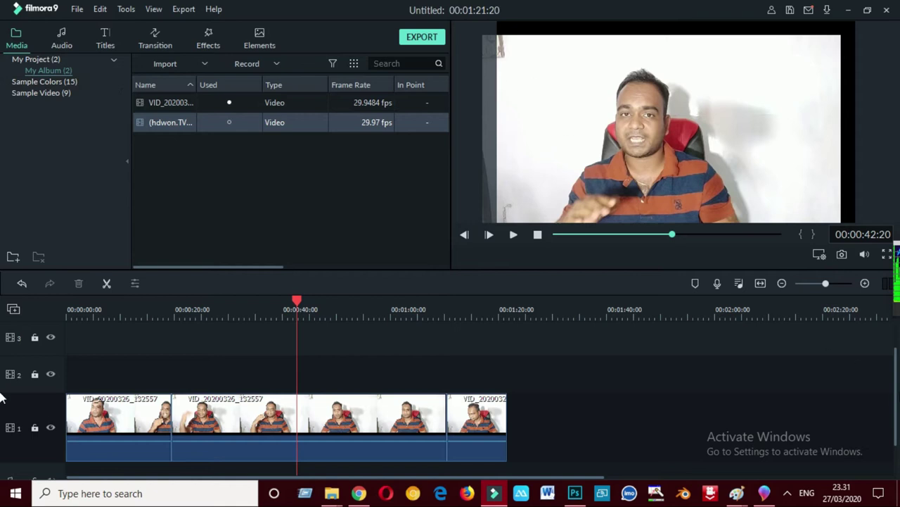
Browse the title presets and add Champion Pack Opener 01 at the start of video track 2.
left_click(105, 40)
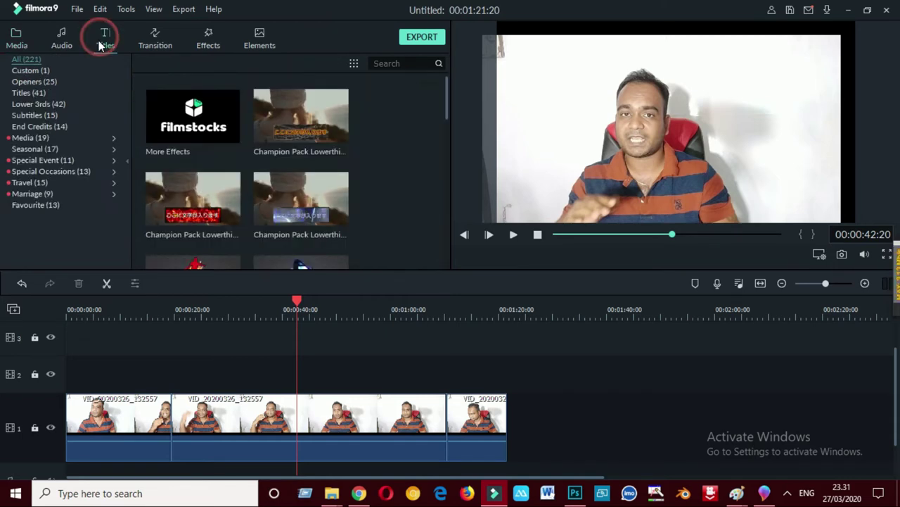
scroll(339, 166, "down", 10)
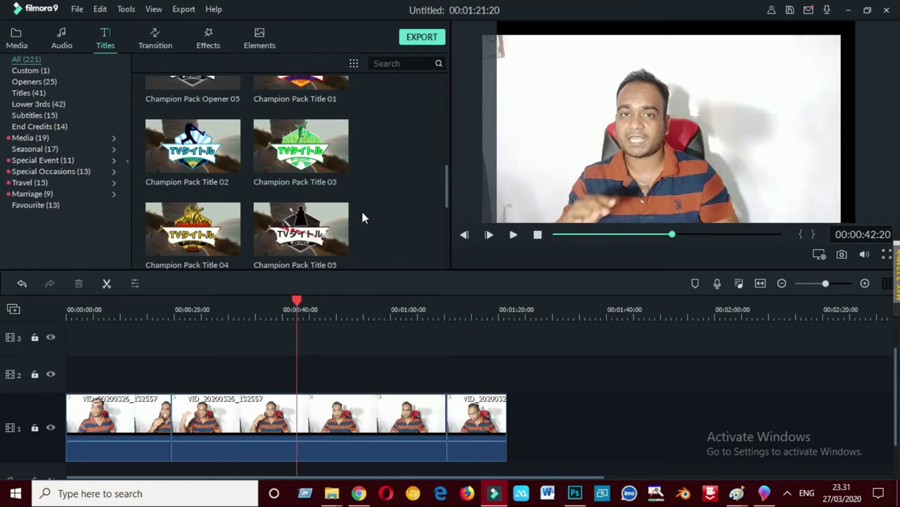
left_click_drag(448, 197, 441, 106)
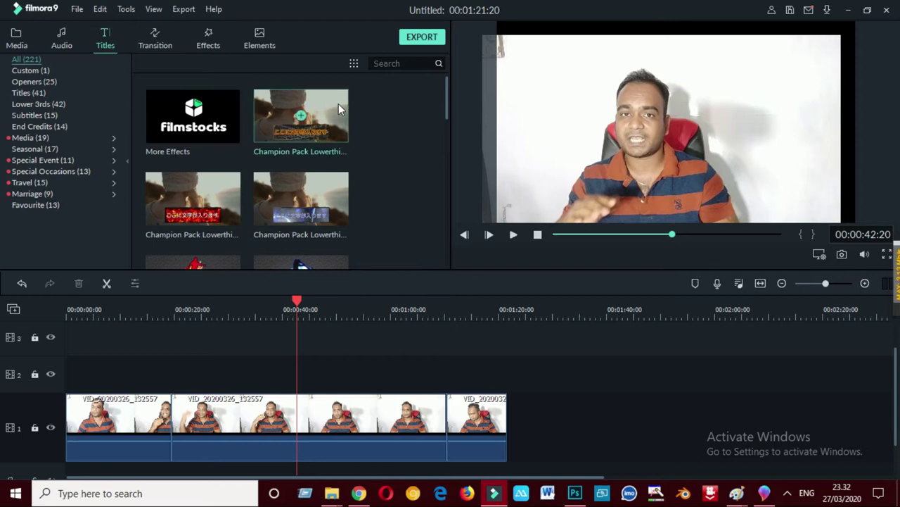
left_click_drag(448, 105, 360, 162)
left_click_drag(220, 148, 74, 375)
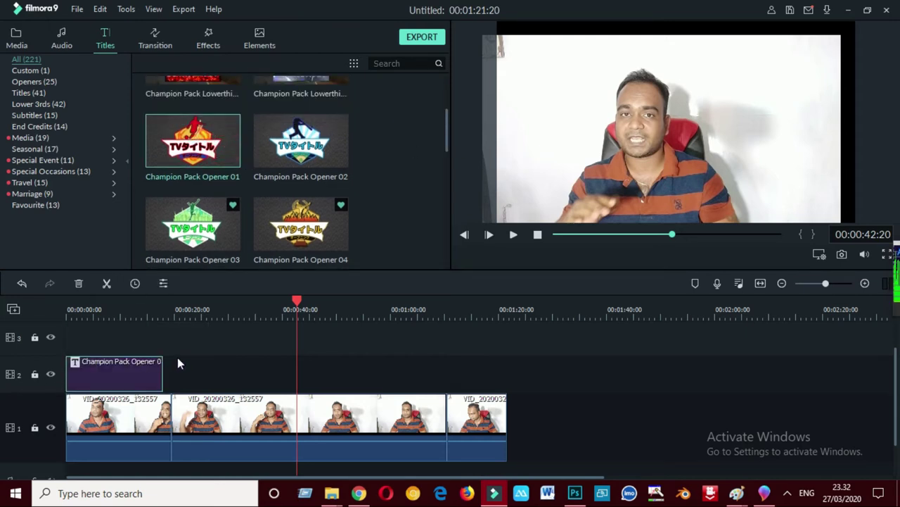
Preview the opener title from 00:00:11:20 to its end and pause playback.
left_click_drag(297, 306, 130, 325)
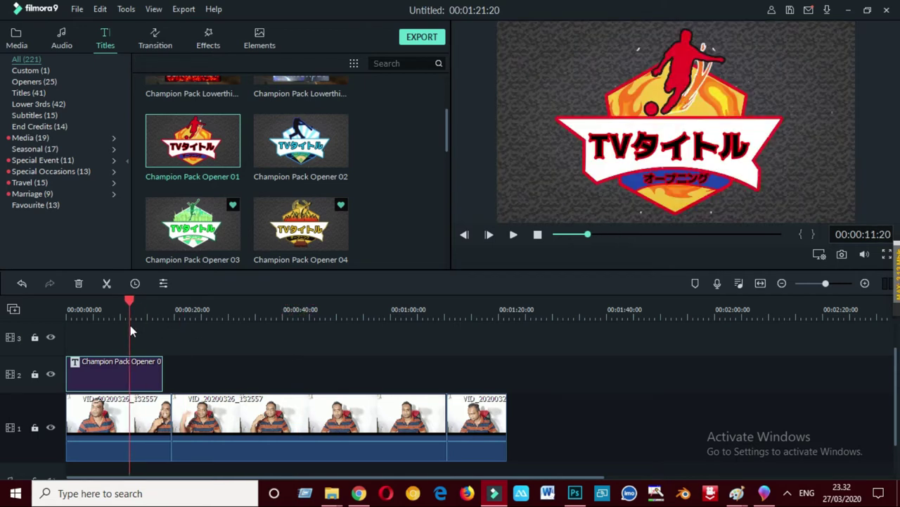
left_click(514, 235)
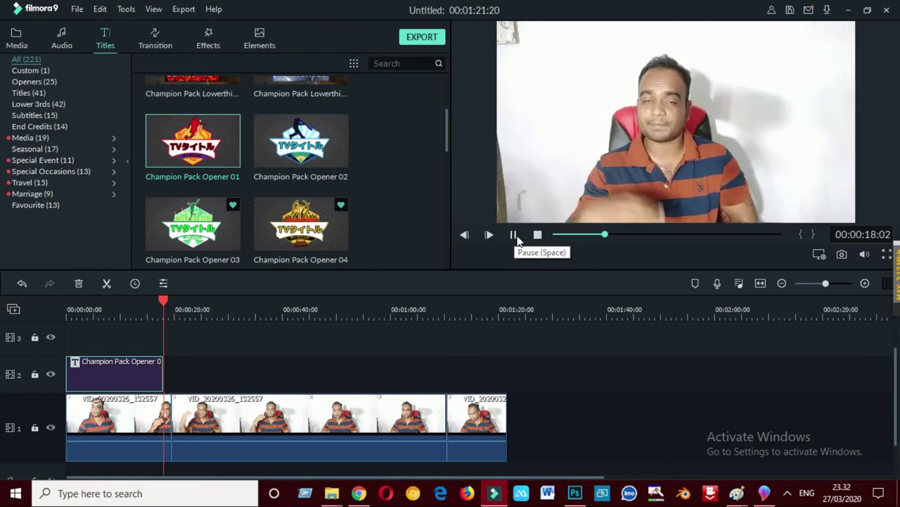
left_click(513, 235)
Add the Credit 3 title just after the opener on video track 2 and preview it up to 00:00:23:11.
left_click_drag(444, 127, 461, 209)
left_click_drag(330, 199, 204, 362)
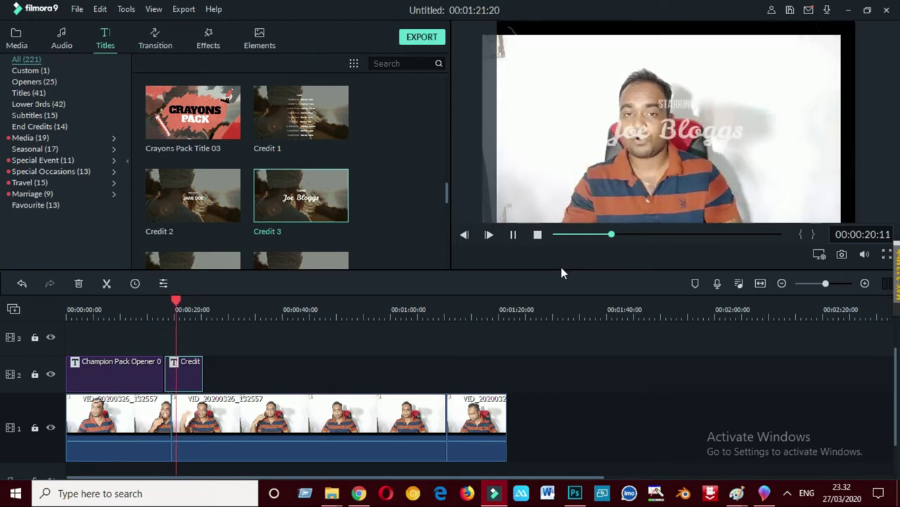
left_click(512, 234)
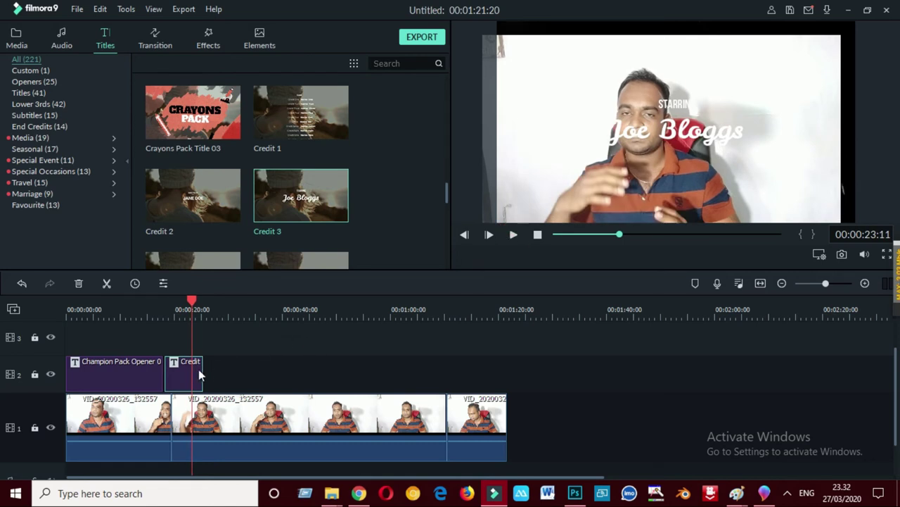
Replace all the text of the Credit 3 title with a person's first name in Advanced Text Edit.
double_click(169, 380)
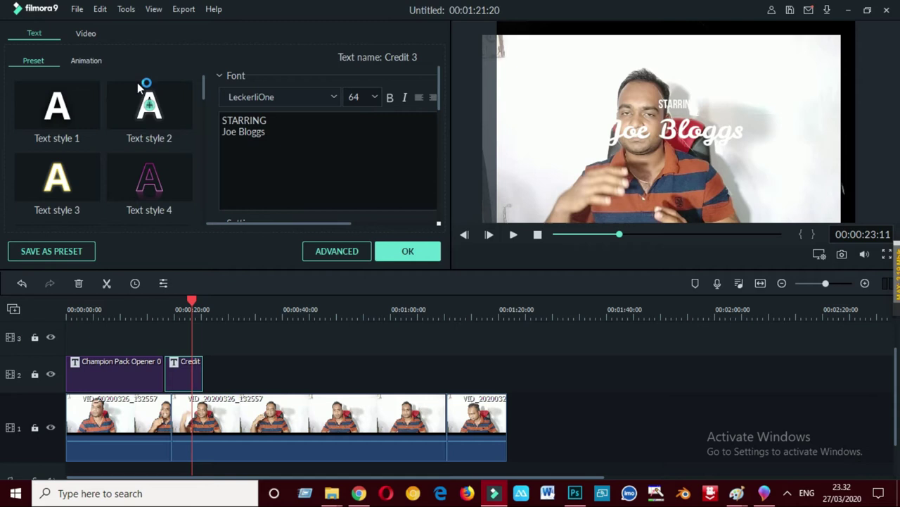
left_click(350, 252)
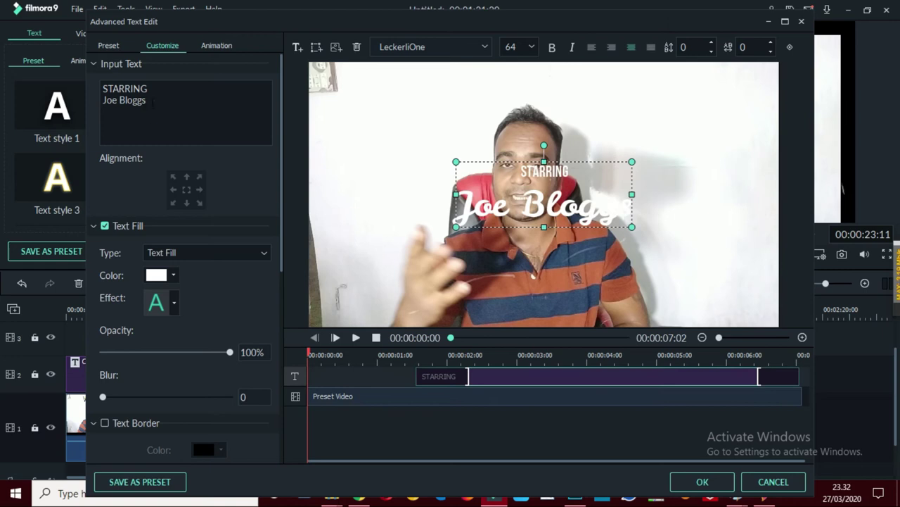
left_click(152, 102)
key("ctrl+a")
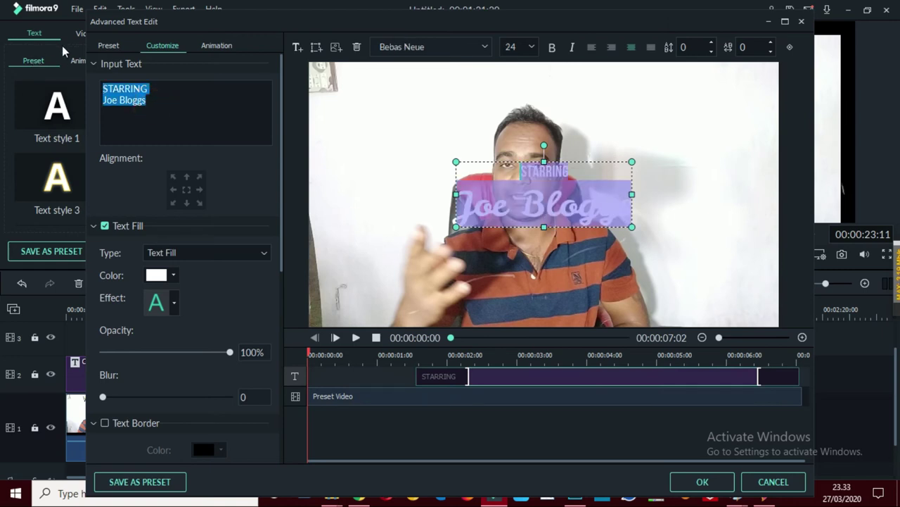
type("samrat")
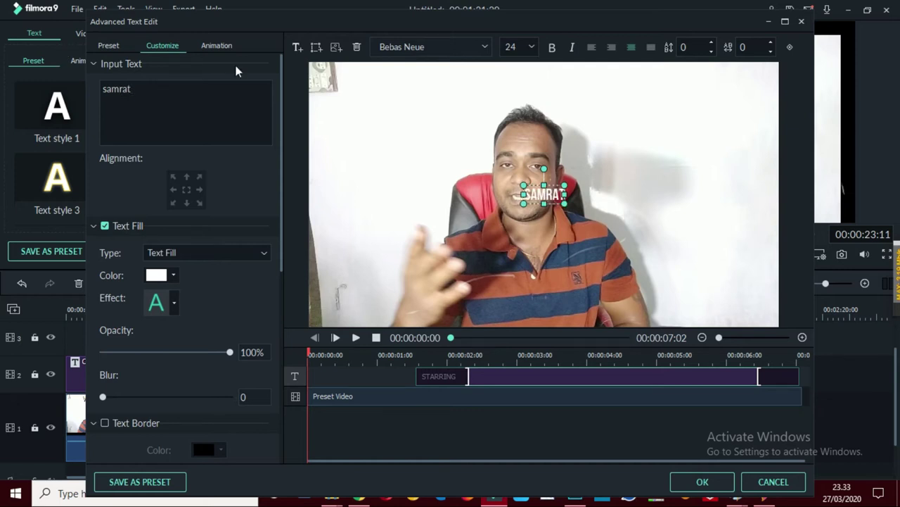
Set the credit text's fill to black, enlarge its text box, and move it to the video frame's upper-left corner.
left_click(157, 278)
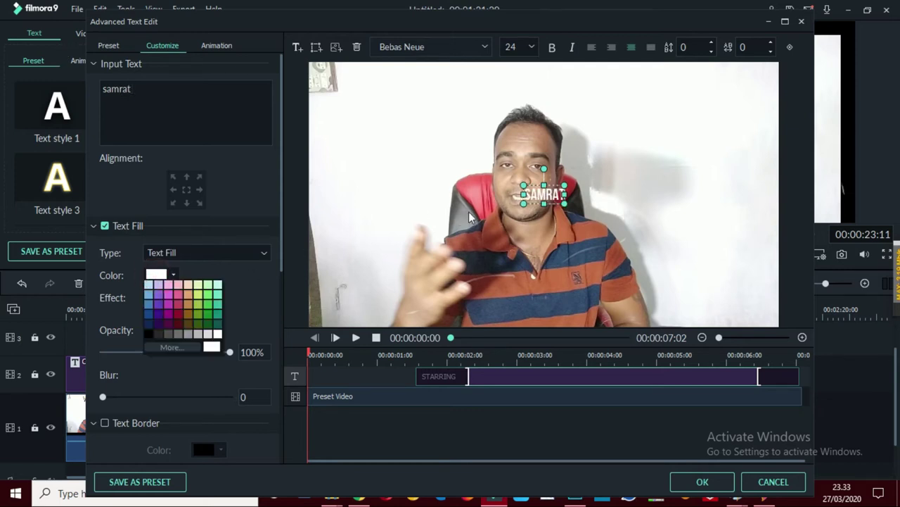
left_click(150, 334)
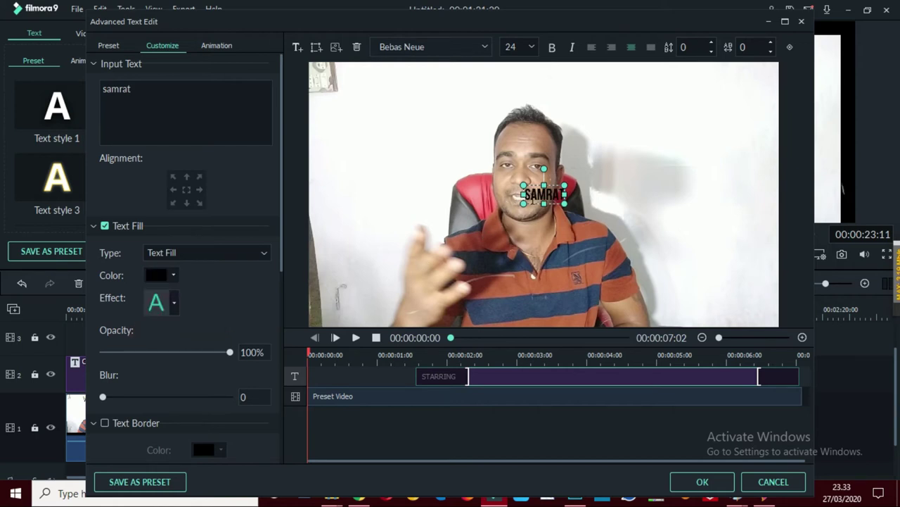
left_click_drag(523, 196, 416, 195)
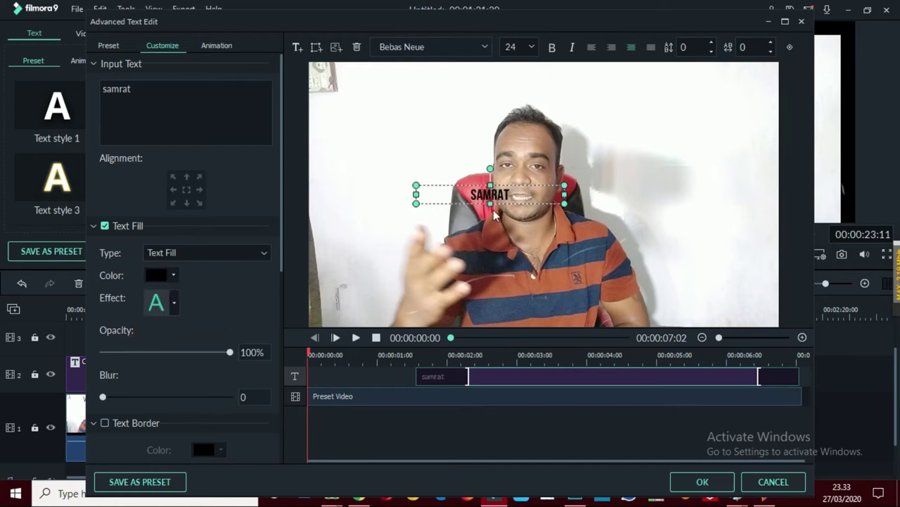
left_click_drag(490, 203, 491, 282)
left_click_drag(501, 226, 394, 115)
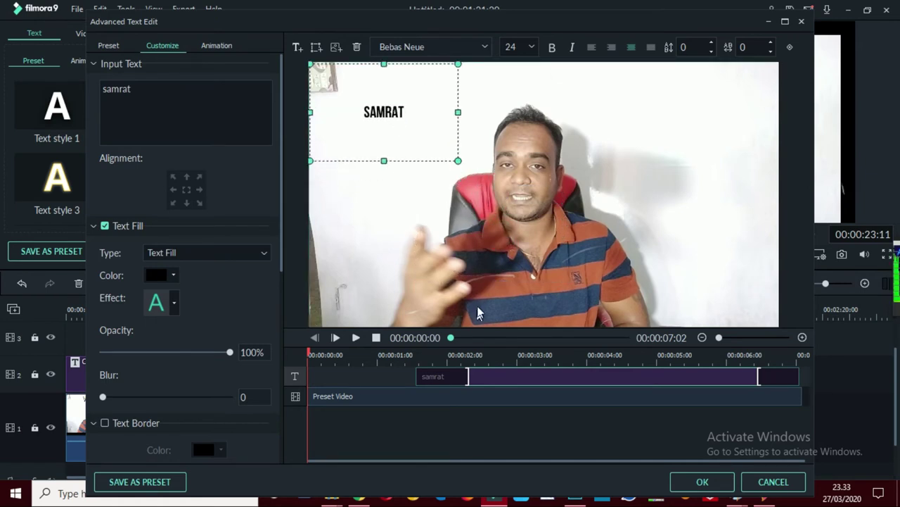
Set the credit text's font size to 150 and shift the text box slightly inward from the frame corner.
left_click(531, 47)
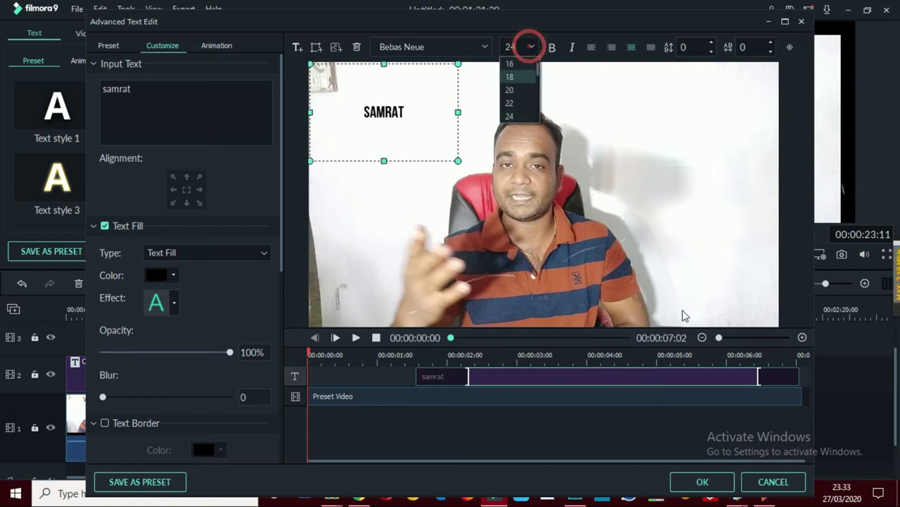
scroll(510, 109, "down", 5)
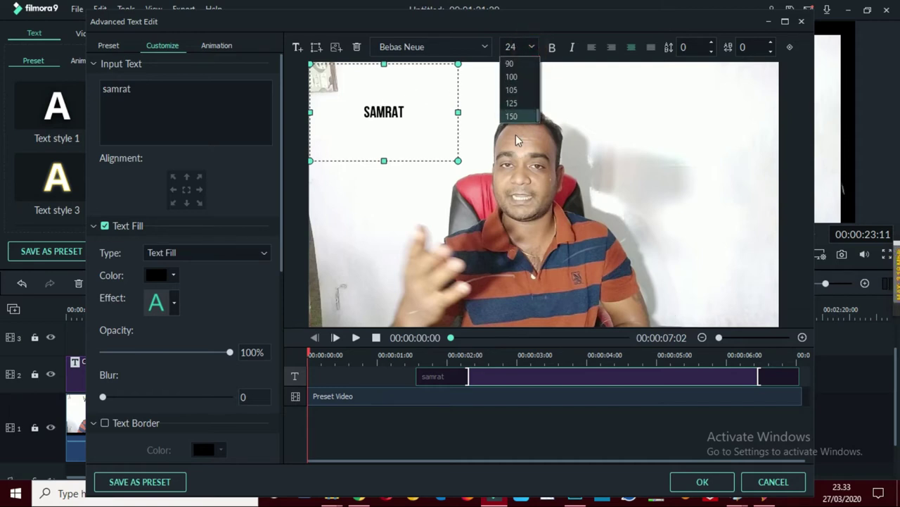
left_click(511, 116)
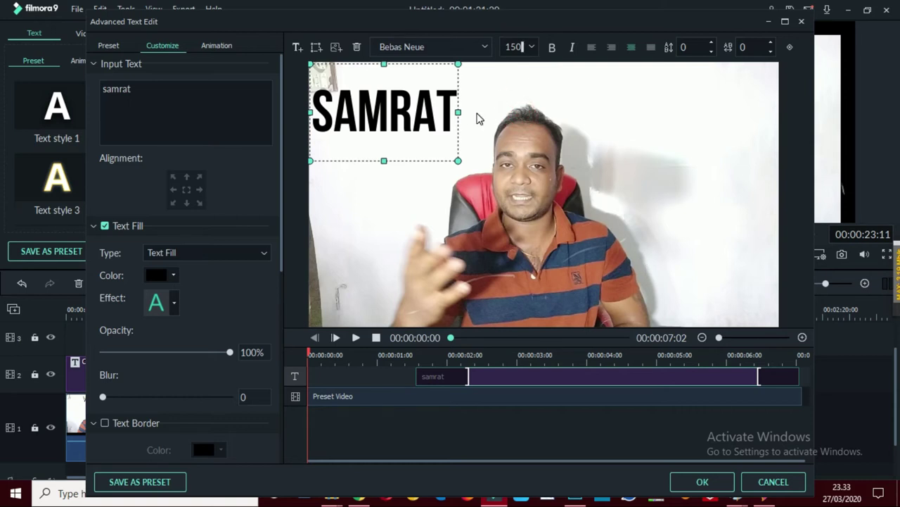
left_click_drag(387, 109, 406, 118)
Try the Bahnschrift font on the credit text and settle on Arial Rounded MT Bold.
left_click(483, 47)
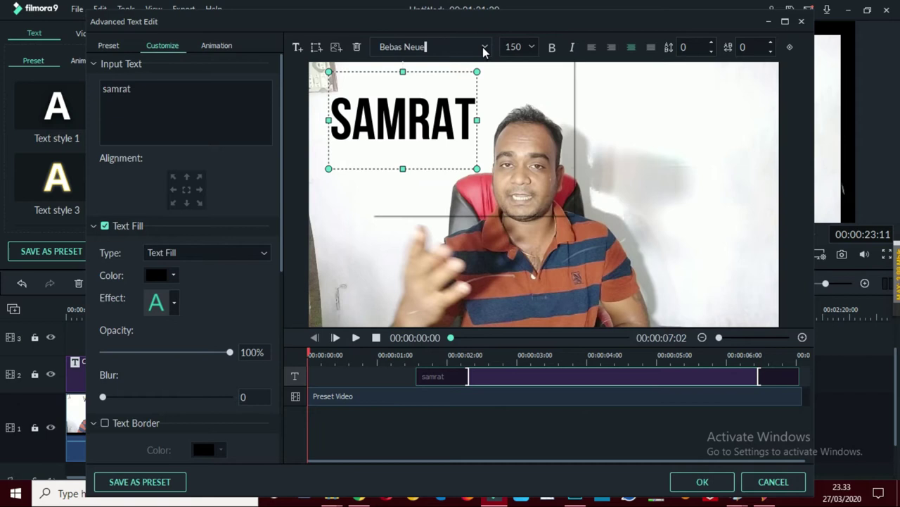
left_click(426, 146)
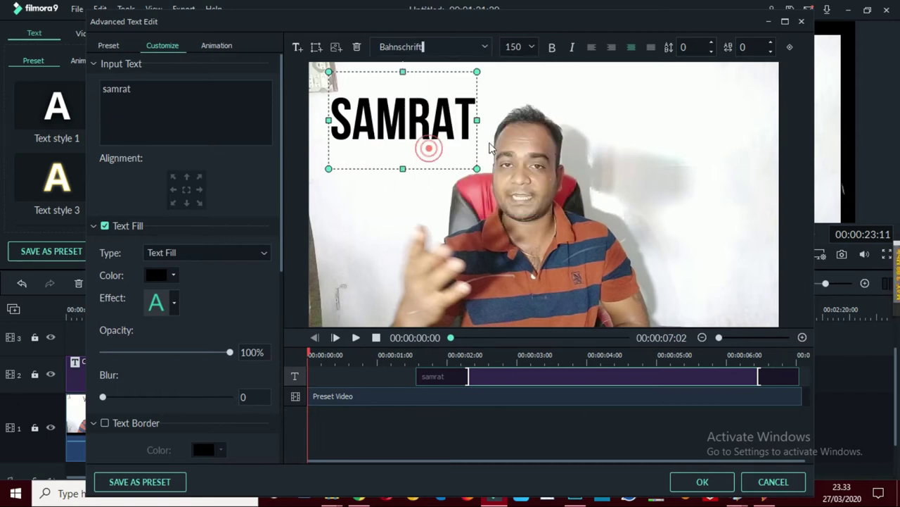
left_click(484, 47)
scroll(468, 87, "up", 2)
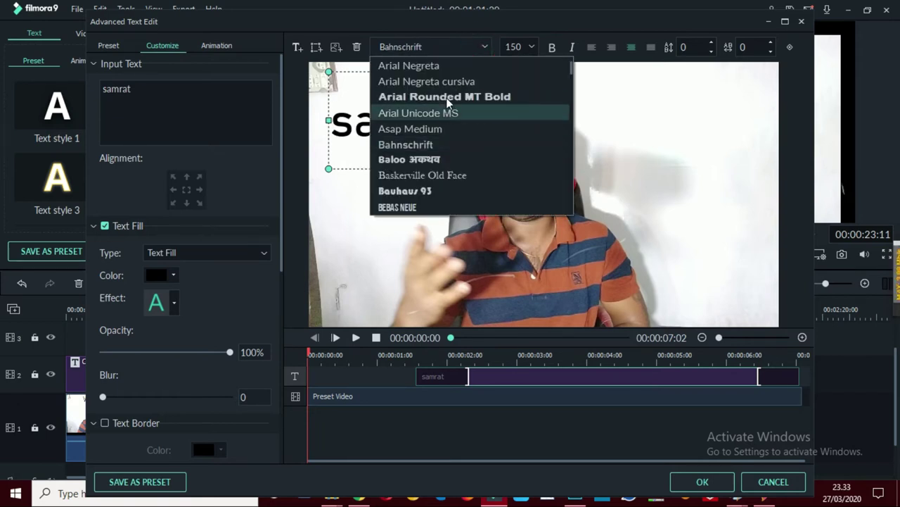
left_click(443, 94)
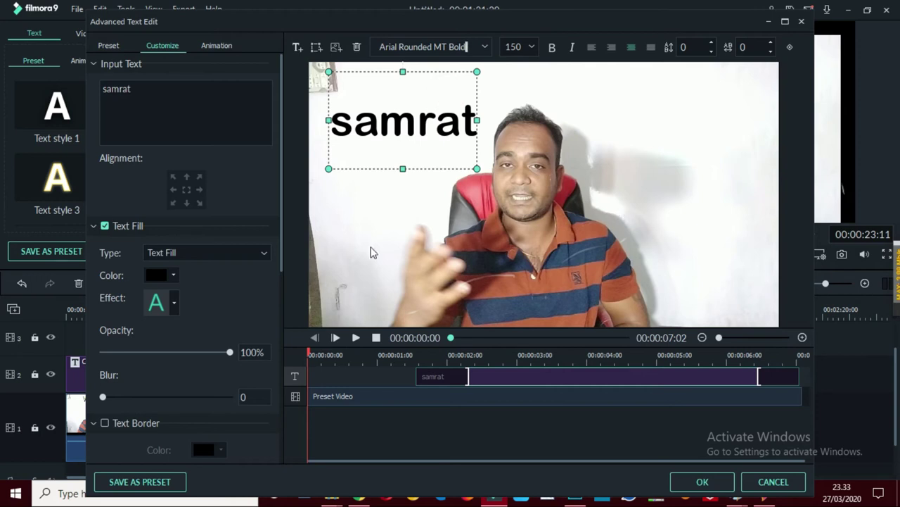
Enable a text border on the credit text with red (#ff0000) colour and size 7.
left_click_drag(280, 188, 292, 246)
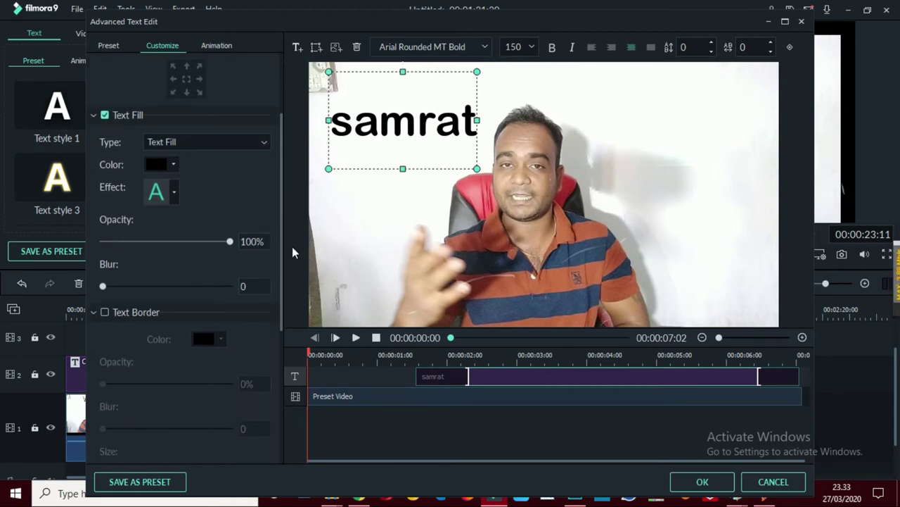
left_click(105, 313)
left_click(202, 339)
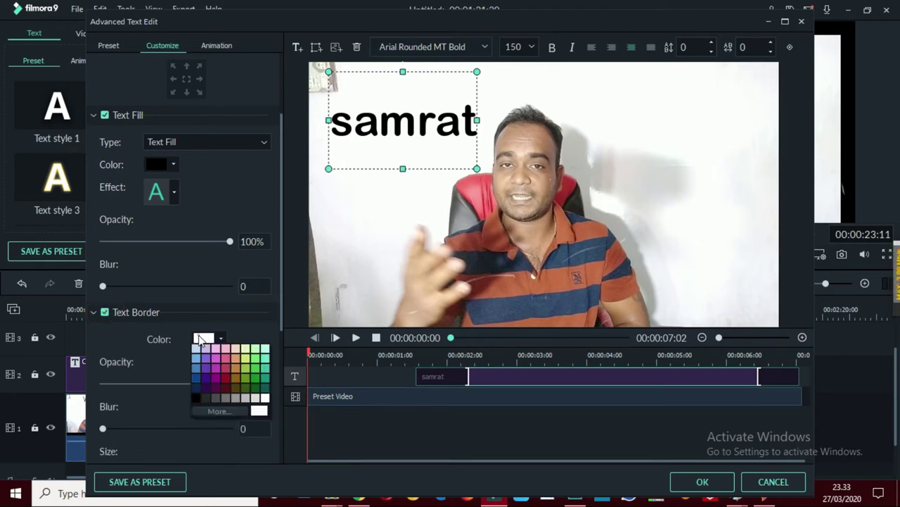
left_click(213, 411)
left_click(309, 185)
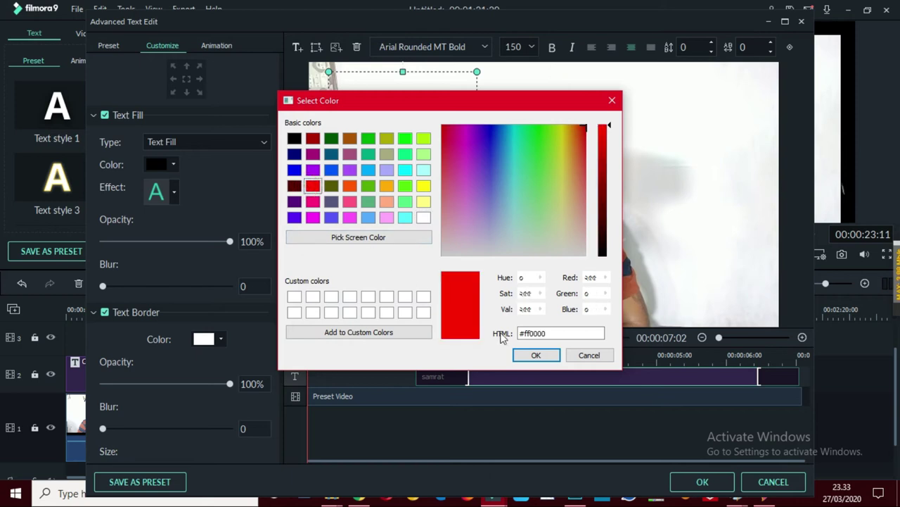
left_click(529, 354)
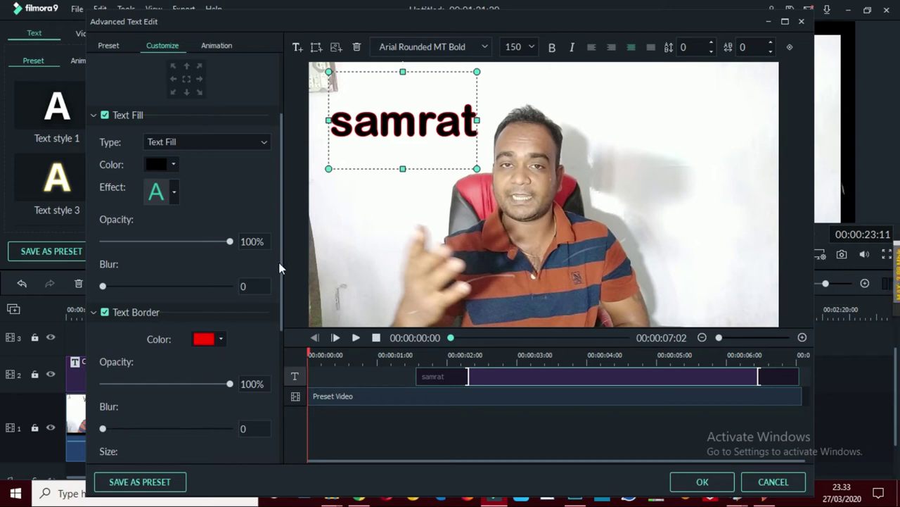
left_click_drag(281, 263, 283, 312)
mouse_move(103, 380)
left_mouse_down()
mouse_move(138, 380)
mouse_move(120, 380)
left_mouse_up()
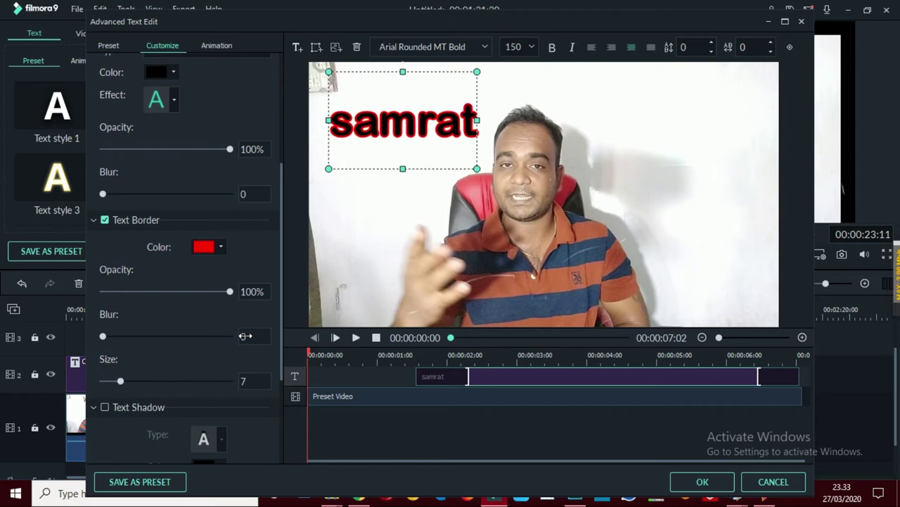
Enable a yellow text shadow with a distance of 15 on the credit text and apply the advanced text changes.
left_click_drag(282, 303, 289, 375)
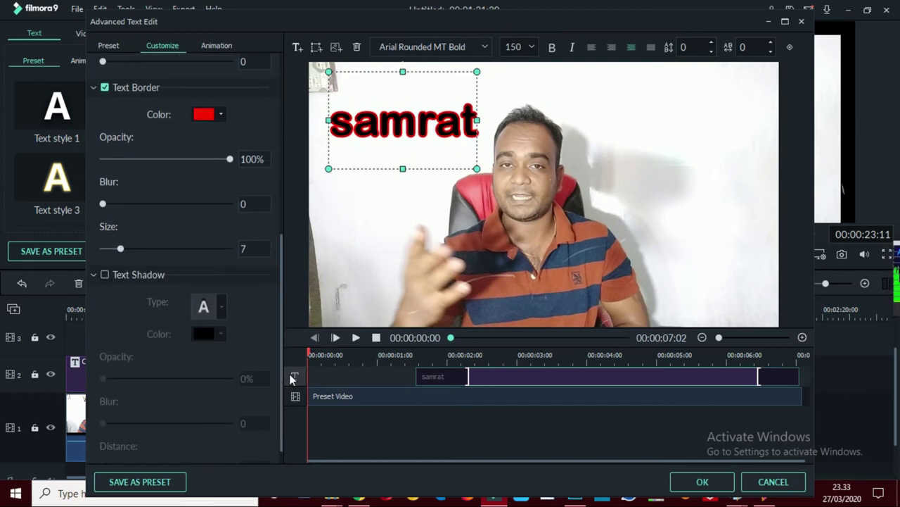
left_click(203, 334)
left_click(105, 275)
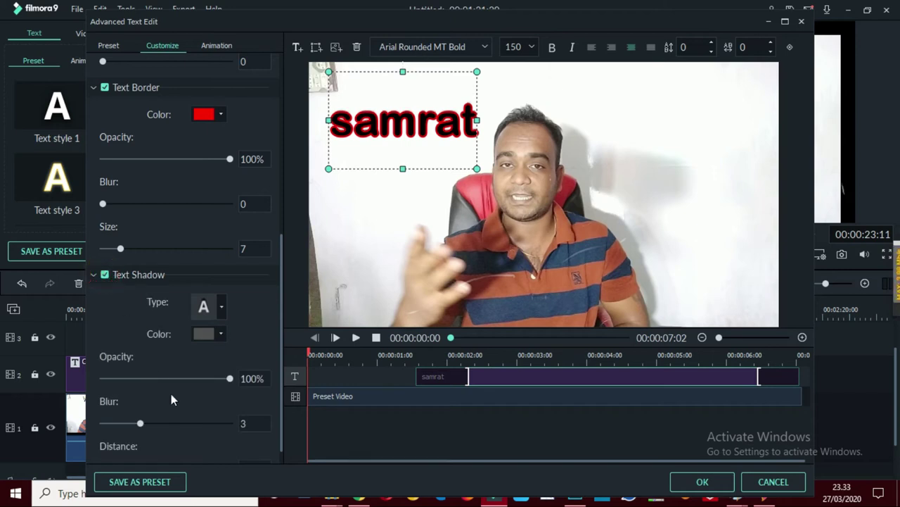
left_click(204, 333)
left_click(214, 406)
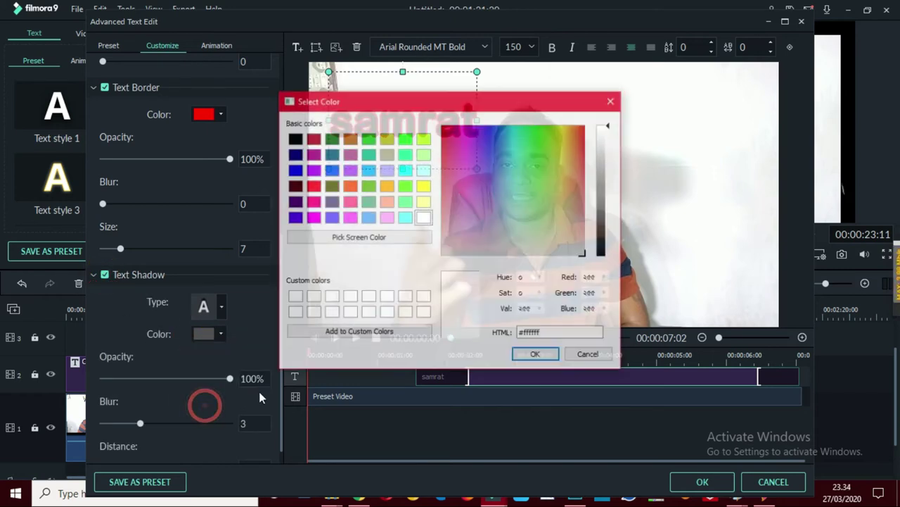
left_click(423, 186)
left_click(535, 355)
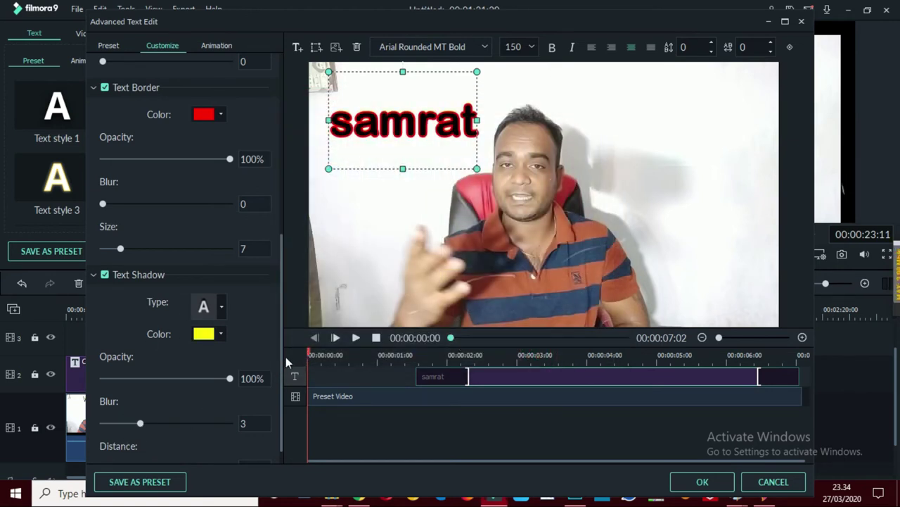
left_click_drag(282, 356, 282, 367)
left_click_drag(122, 447, 200, 449)
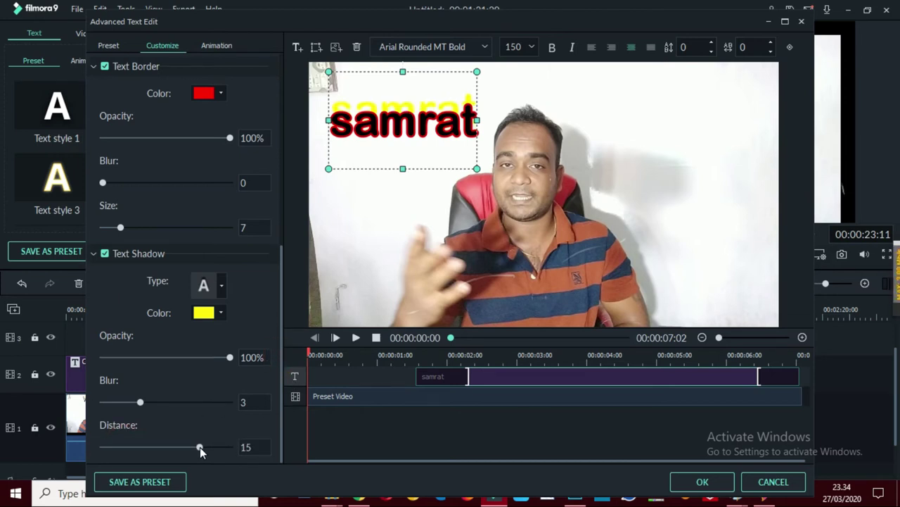
left_click(703, 480)
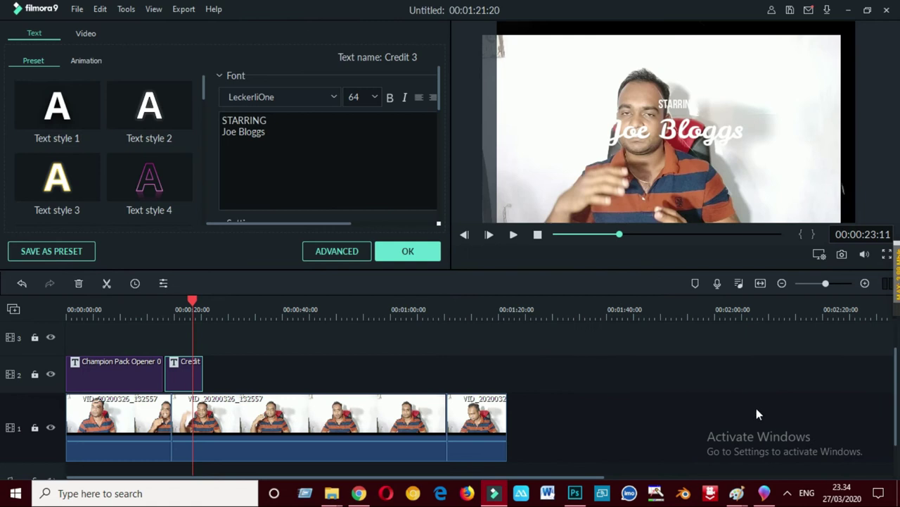
Sample text animations for the credit title in Advanced Text Edit, choose RichTick, and confirm the title settings.
left_click_drag(192, 301, 173, 306)
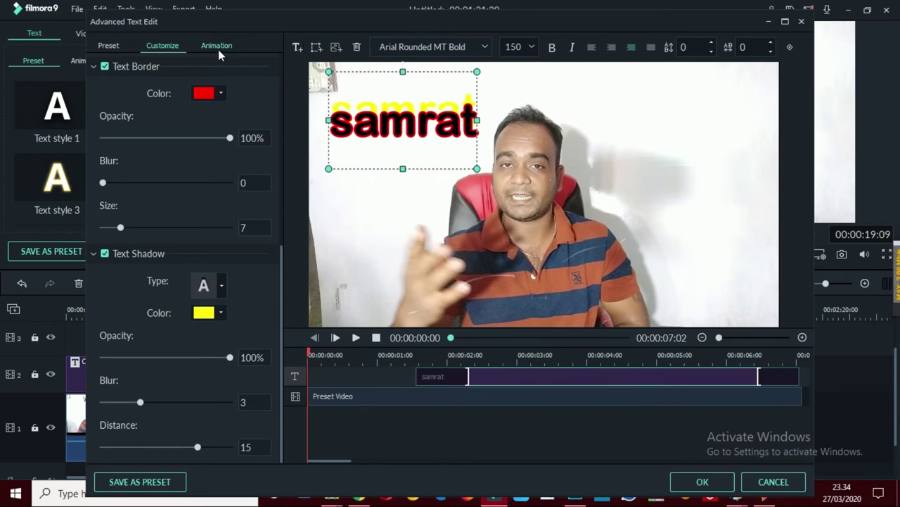
left_click(218, 47)
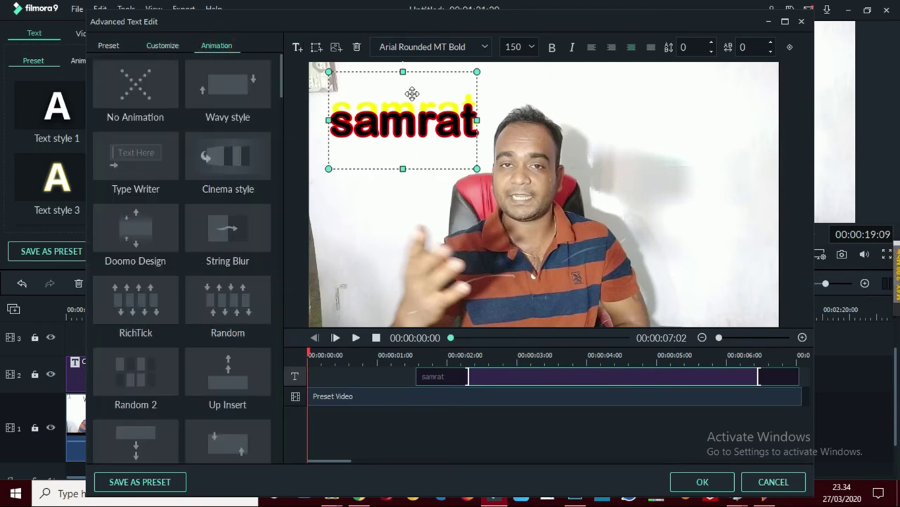
left_click(218, 300)
left_click(222, 227)
left_click(125, 291)
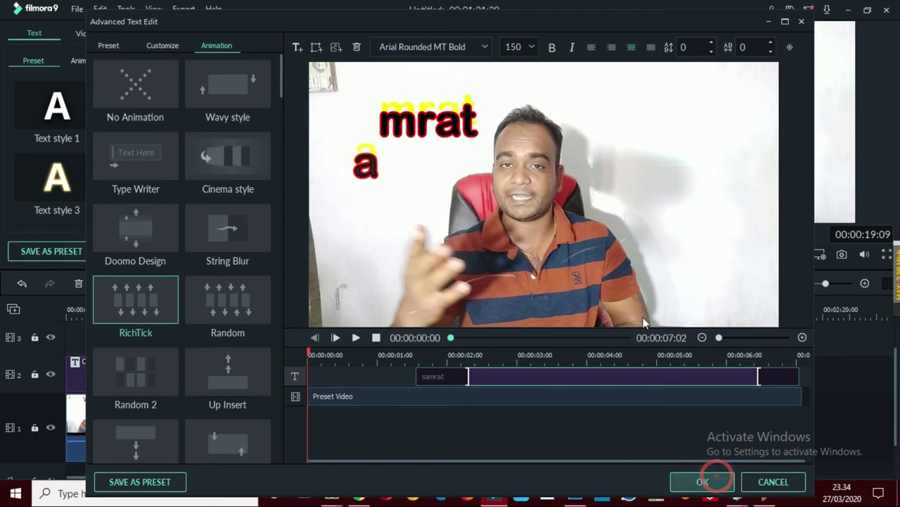
left_click(704, 481)
left_click(394, 253)
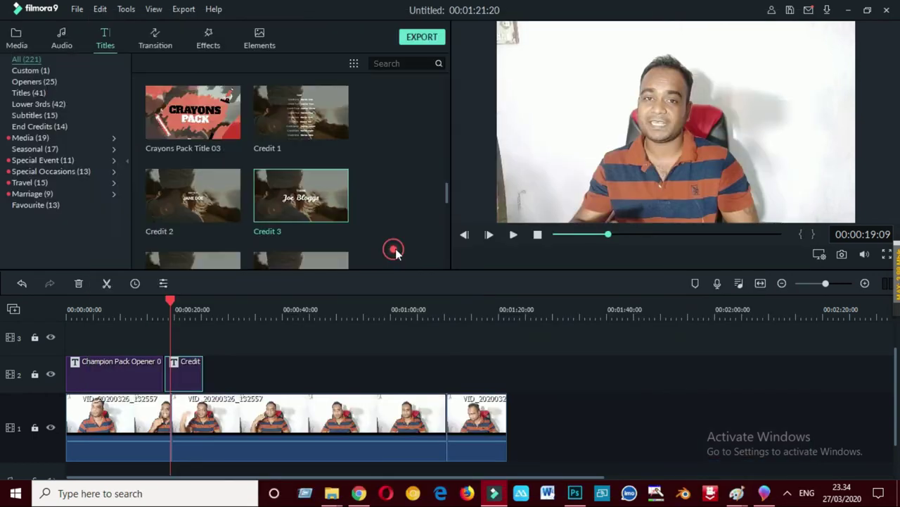
Preview the edited credit title from 00:00:17:14 and pause playback at 00:00:23:14.
mouse_move(171, 299)
left_mouse_down()
mouse_move(149, 287)
mouse_move(161, 292)
left_mouse_up()
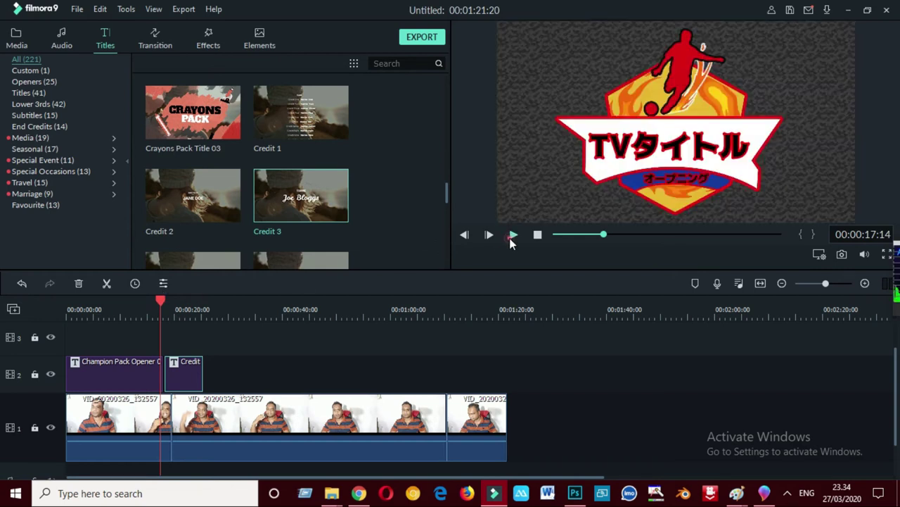
left_click(513, 236)
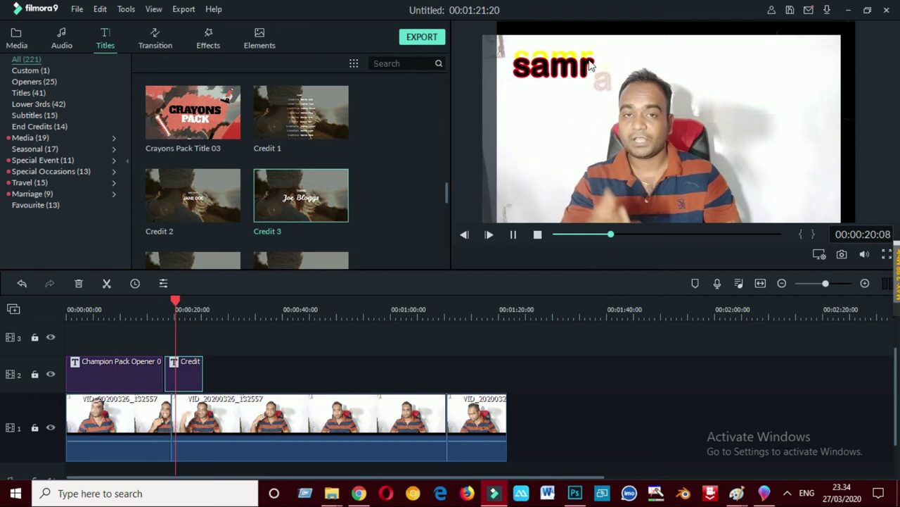
left_click(514, 237)
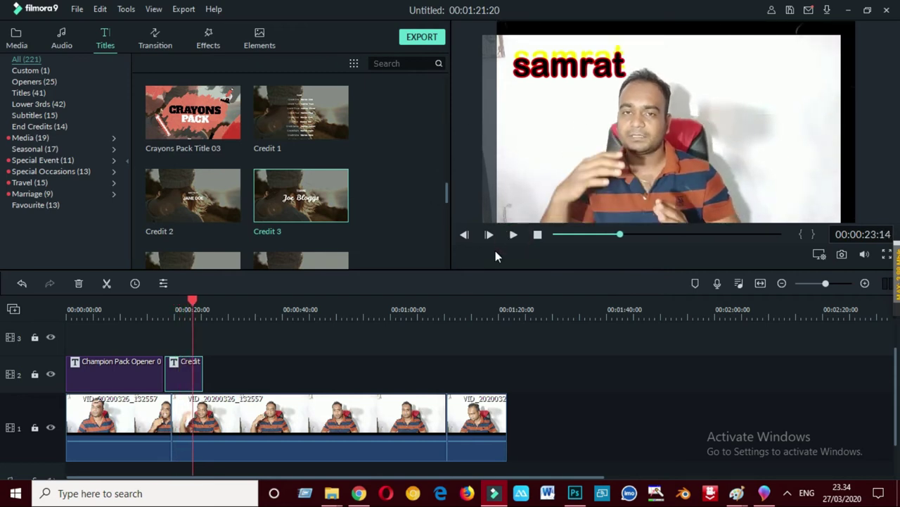
Try the Box Flip 1 transition at the end of the Credit 3 title and replace it with Blurry Roll 4.
left_click(159, 29)
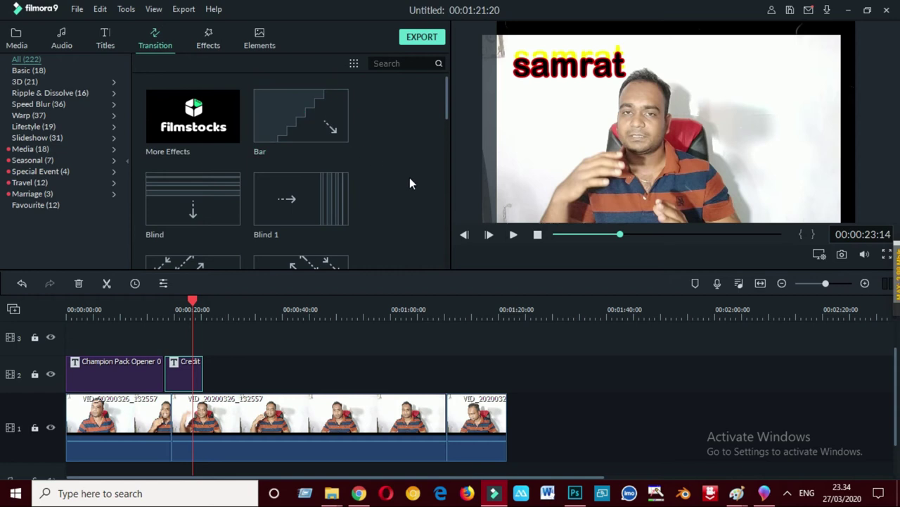
left_click_drag(449, 104, 446, 152)
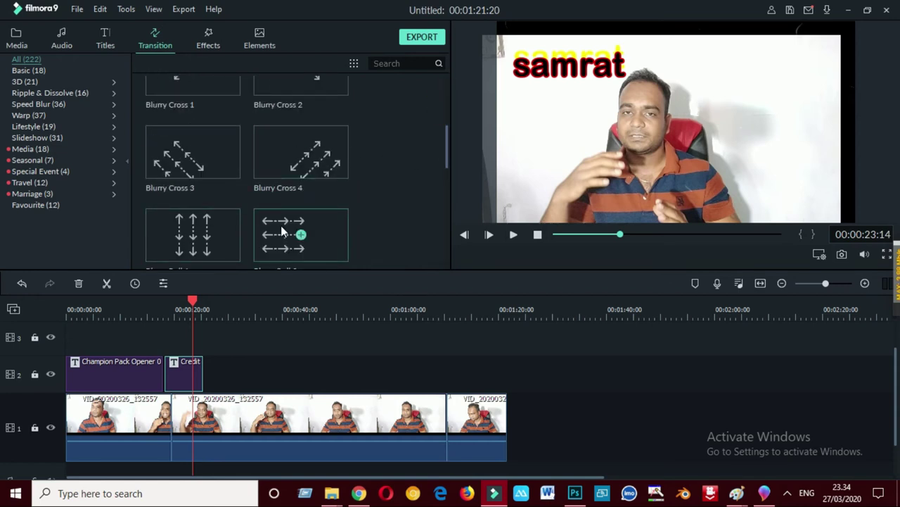
left_click_drag(446, 142, 452, 188)
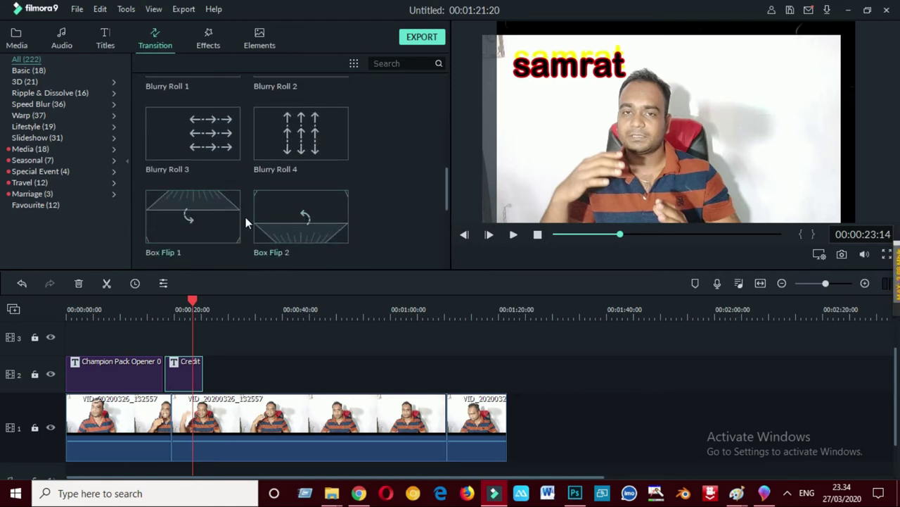
left_click_drag(203, 214, 227, 382)
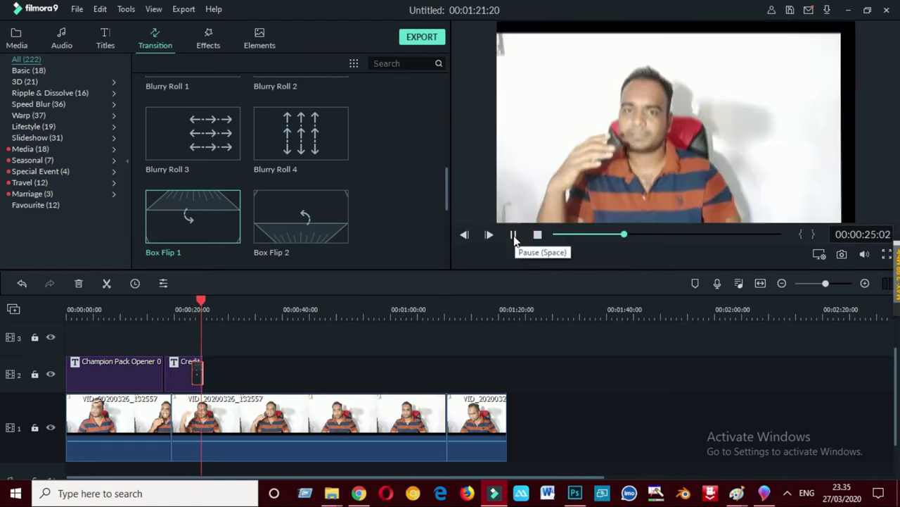
left_click_drag(326, 134, 226, 372)
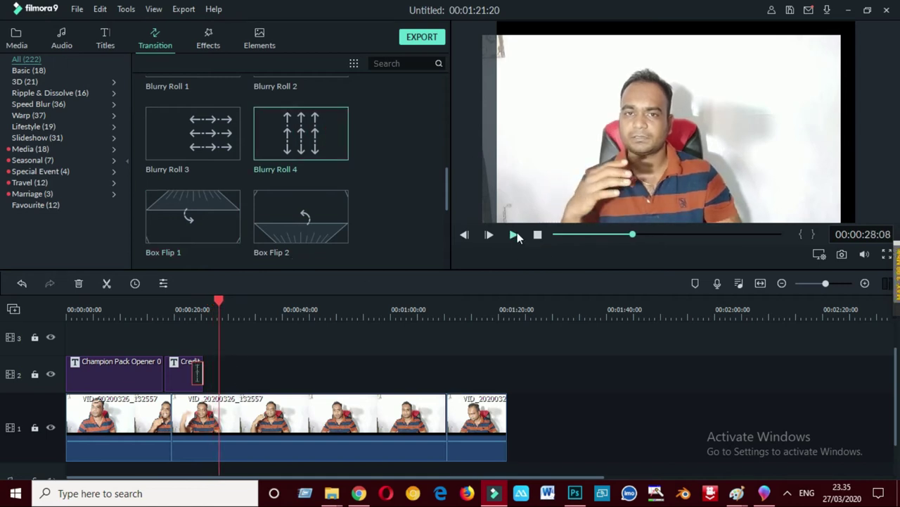
Replace the transition at the end of the Credit title with a Modern Material Pack transition and pause playback at 00:00:38:09.
scroll(348, 211, "down", 5)
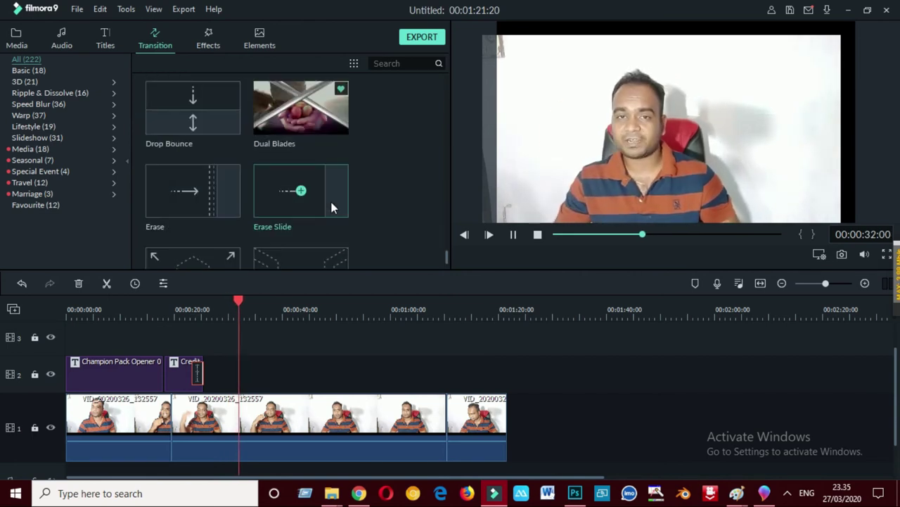
scroll(333, 206, "down", 8)
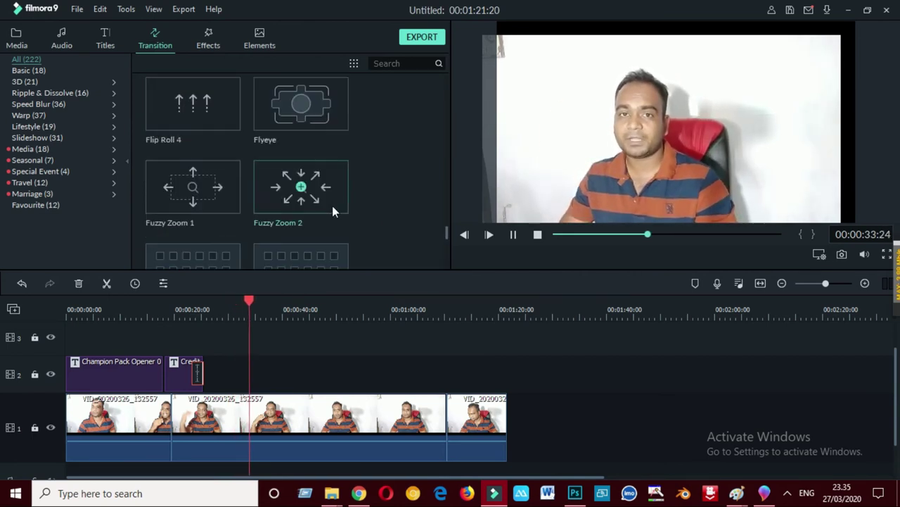
scroll(332, 206, "down", 10)
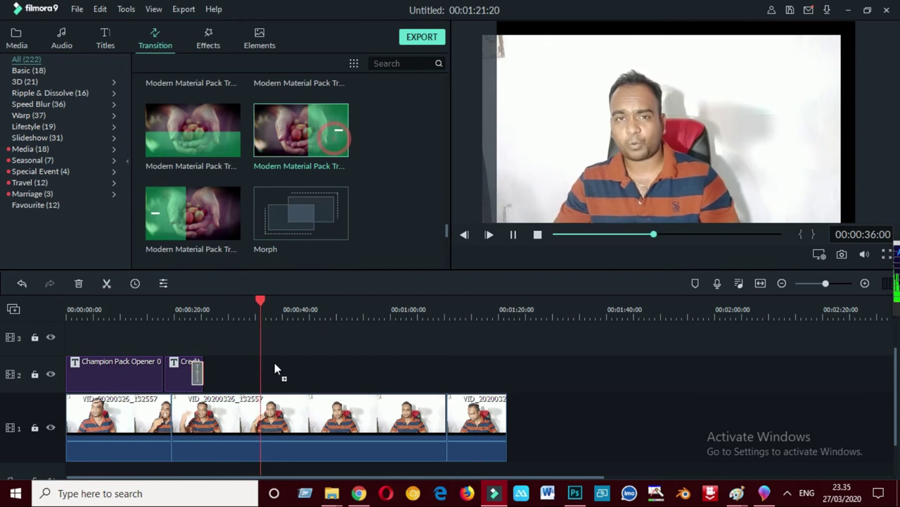
left_click(513, 235)
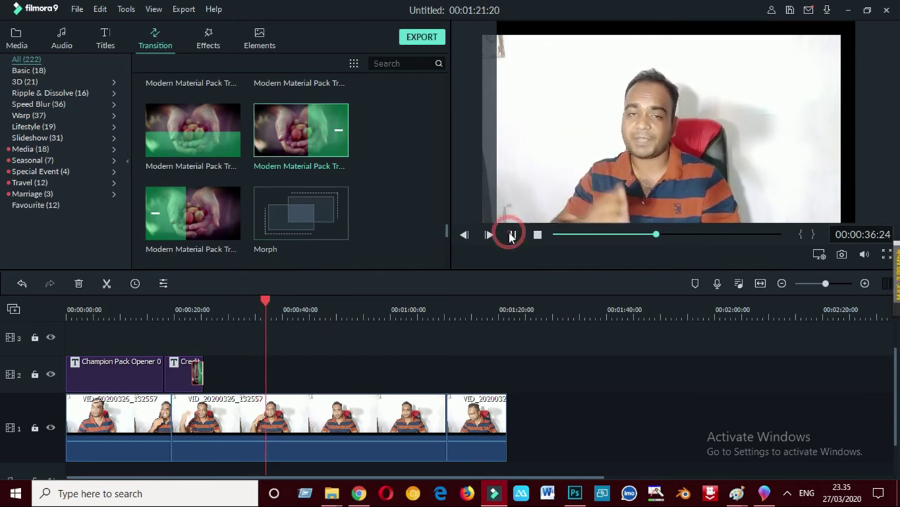
left_click(513, 234)
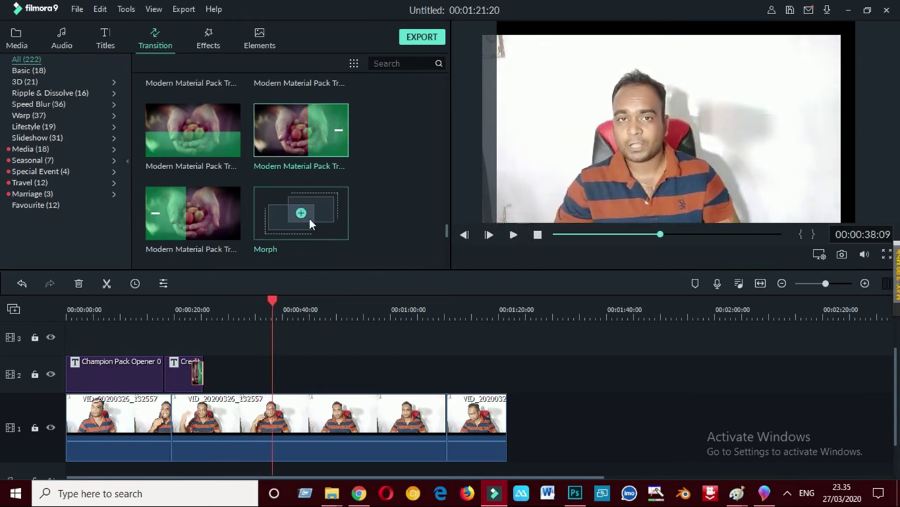
Split the main video clip on track 1 at the playhead, at about 00:00:38.
scroll(311, 215, "down", 5)
left_click(334, 144)
left_click_drag(290, 385, 329, 283)
left_click(292, 411)
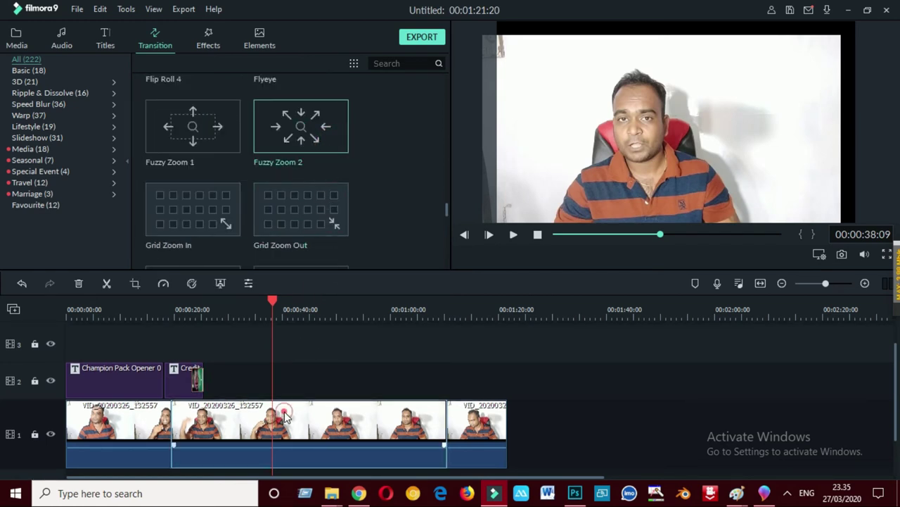
left_click(108, 284)
Try adding the Fuzzy Zoom 2 transition to the timeline, and delete the transition at the end of the Credit title.
left_click_drag(308, 132, 283, 377)
left_click(280, 417)
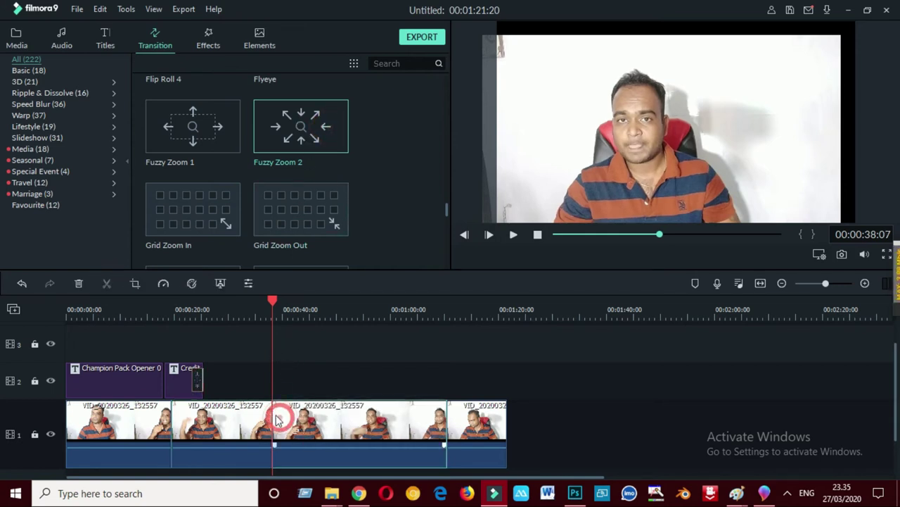
left_click(107, 283)
left_click(202, 379)
left_click(78, 283)
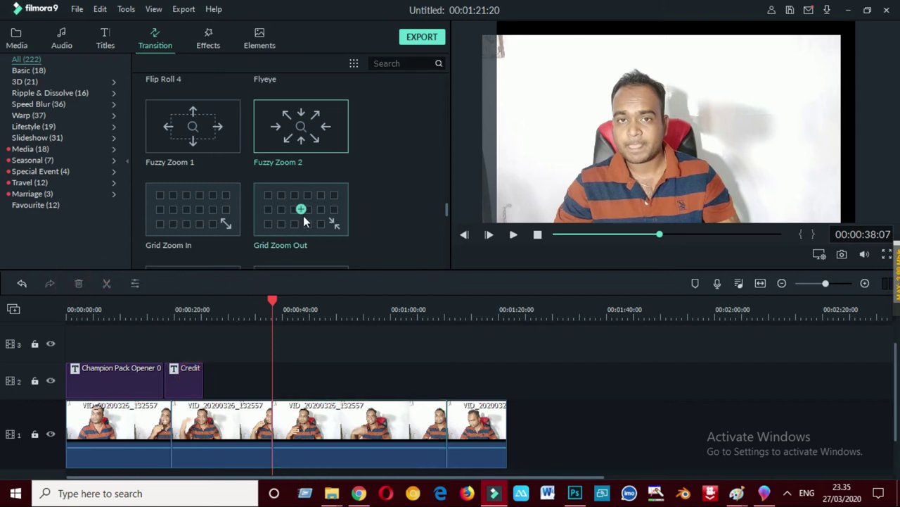
Try the Grid Zoom Out transition at the new cut on track 1, preview it, and delete it.
left_click(327, 224)
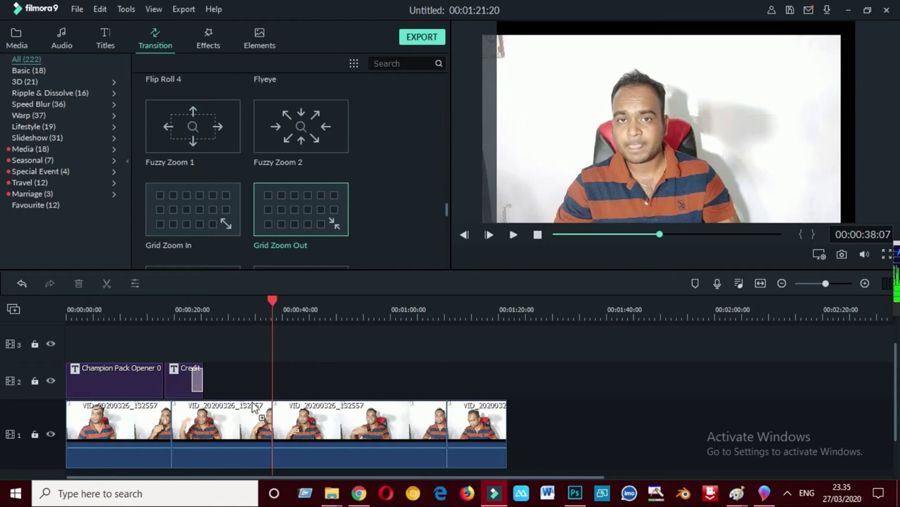
left_click_drag(253, 405, 301, 436)
left_click(512, 236)
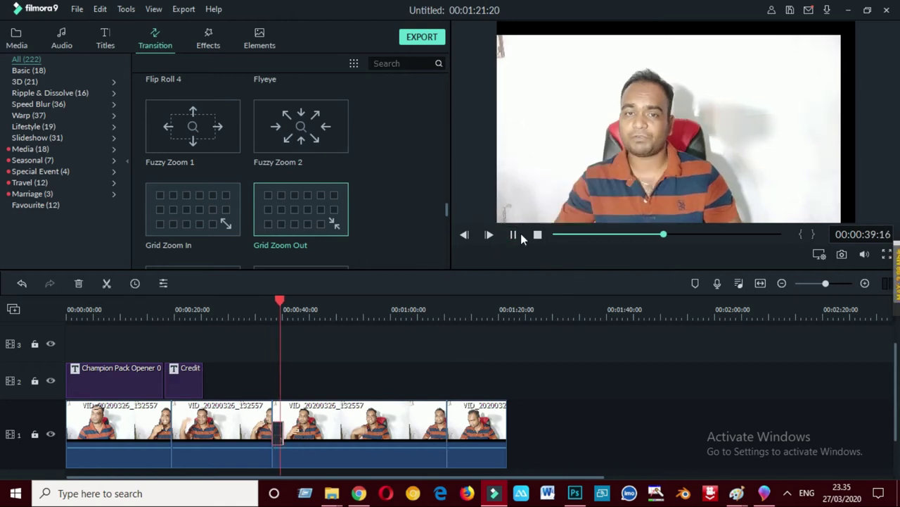
left_click(276, 443)
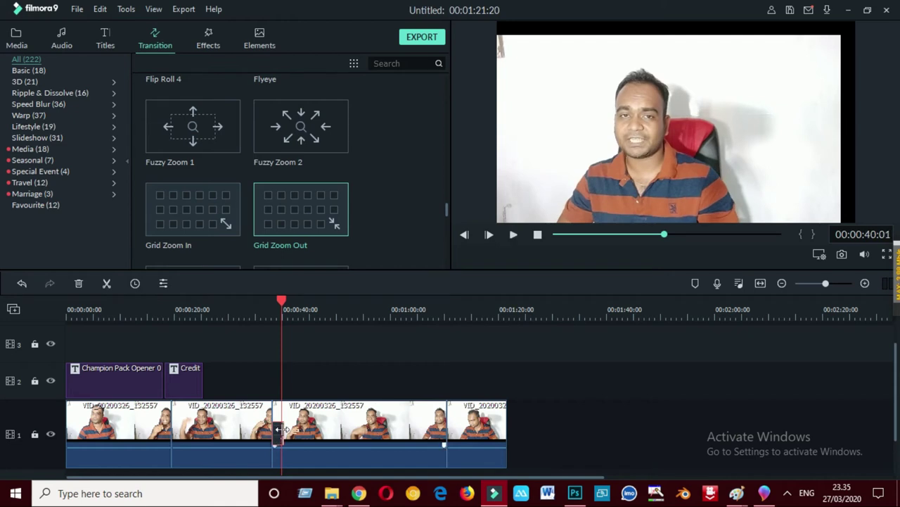
left_click(78, 283)
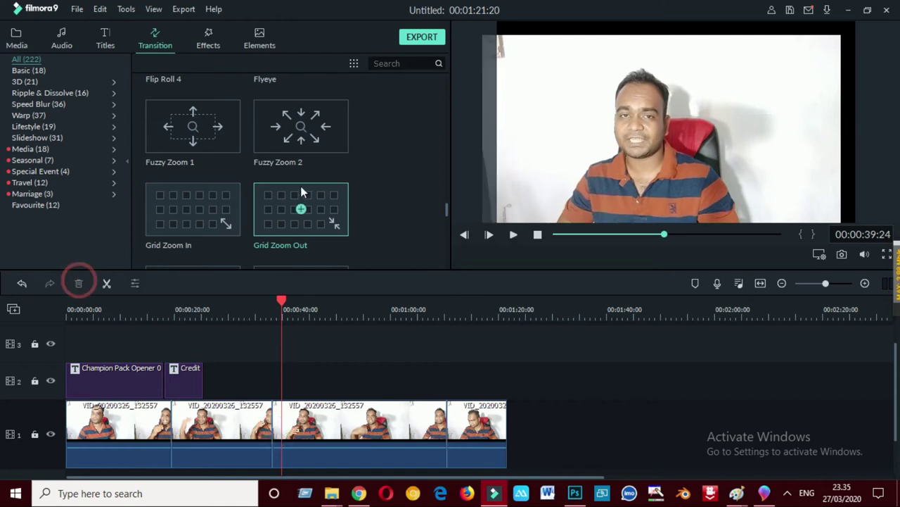
Apply the Dual Blades transition at the new cut on track 1 and preview it, pausing at 00:00:40:13.
scroll(301, 185, "up", 6)
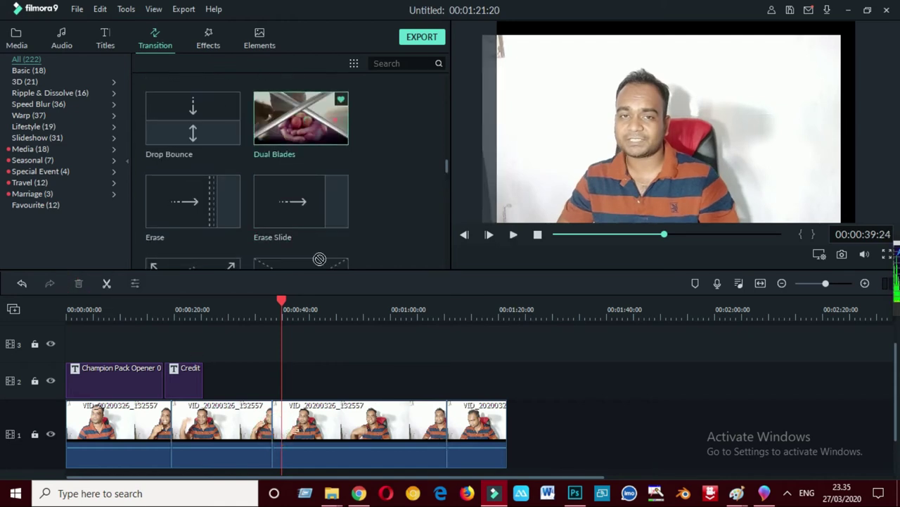
left_click_drag(333, 141, 325, 420)
left_click_drag(284, 297, 251, 297)
left_click(513, 235)
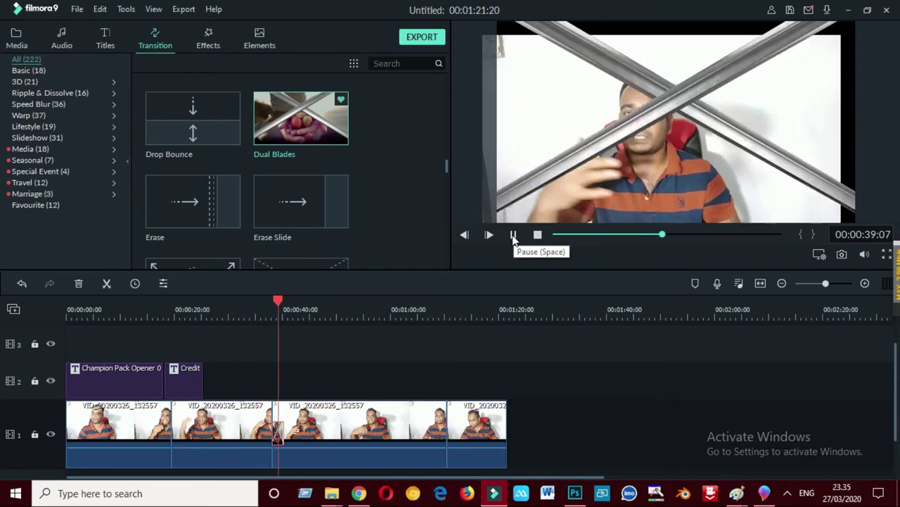
left_click(513, 236)
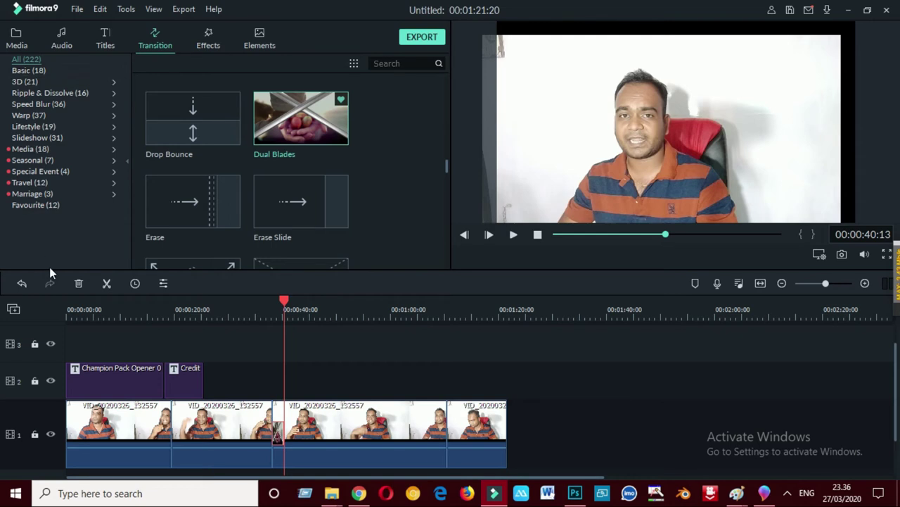
Add the Aegean filter to track 2 at 00:00:40:13 and play the result.
left_click(218, 38)
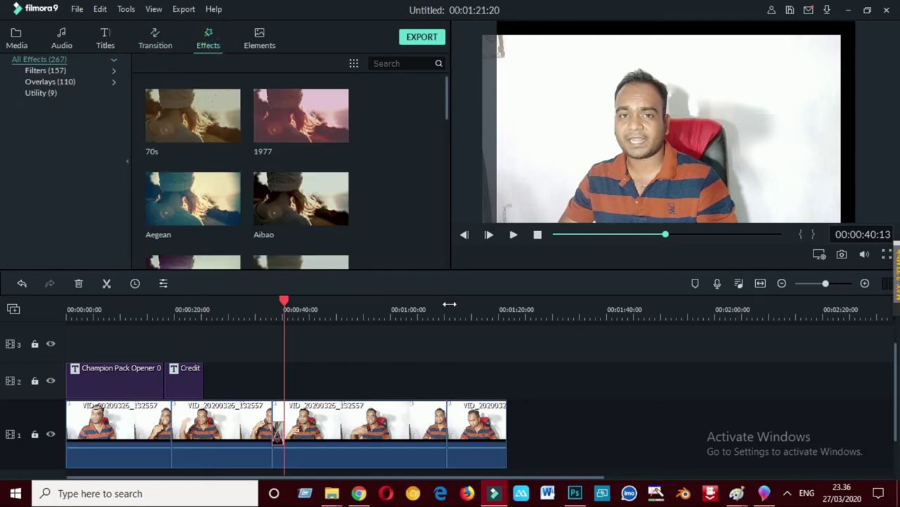
left_click_drag(209, 196, 284, 375)
left_click(511, 238)
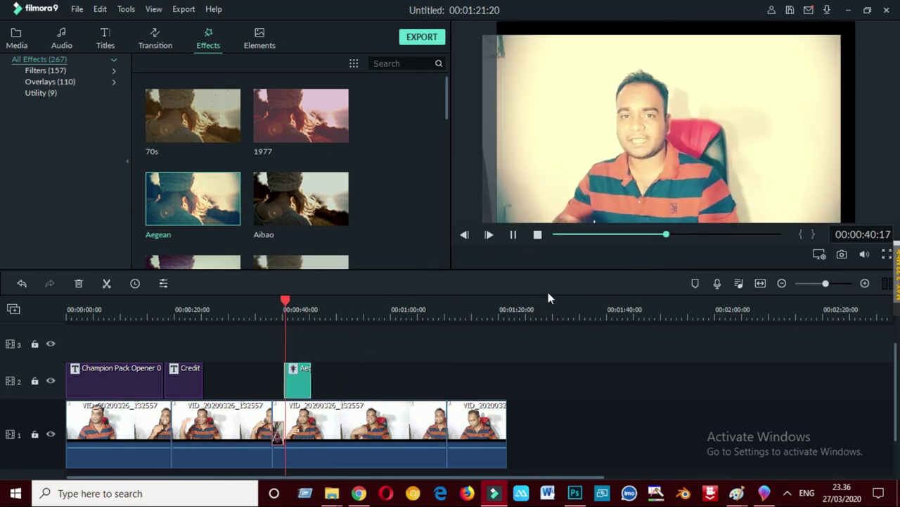
Add the pink-framed Flat Design Pack Overlay effect to track 2 at 00:00:49:00.
scroll(389, 149, "down", 10)
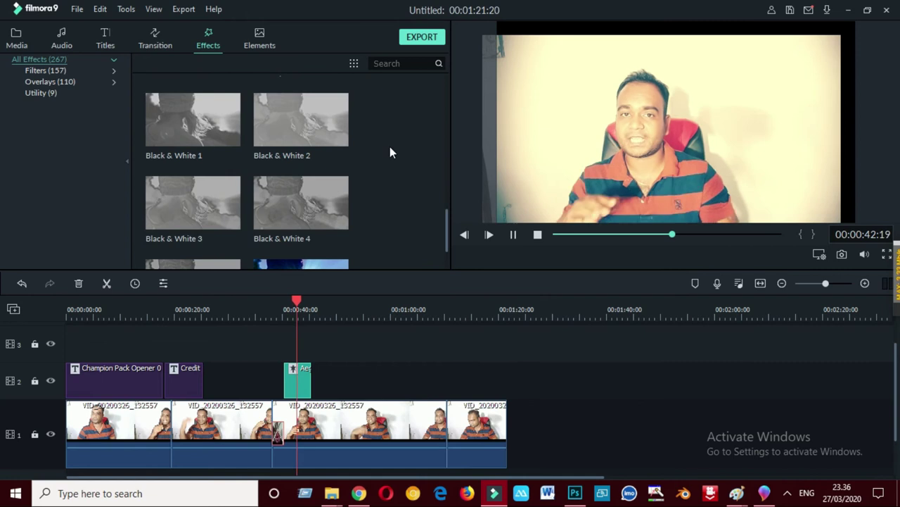
scroll(378, 182, "down", 3)
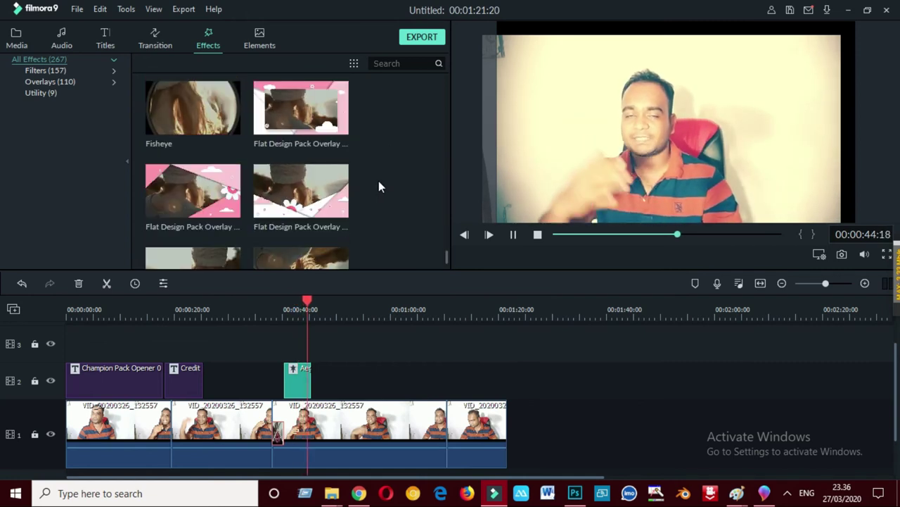
scroll(379, 181, "down", 2)
scroll(366, 172, "up", 3)
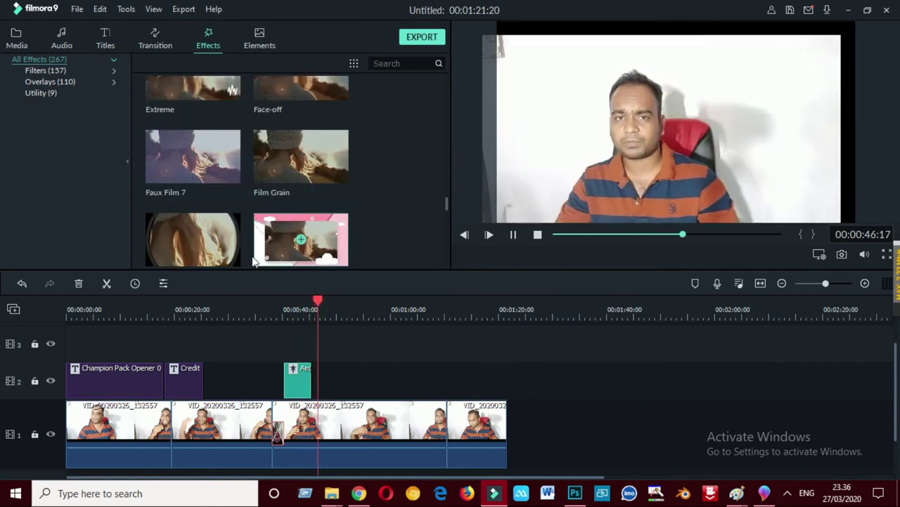
left_click_drag(302, 239, 331, 380)
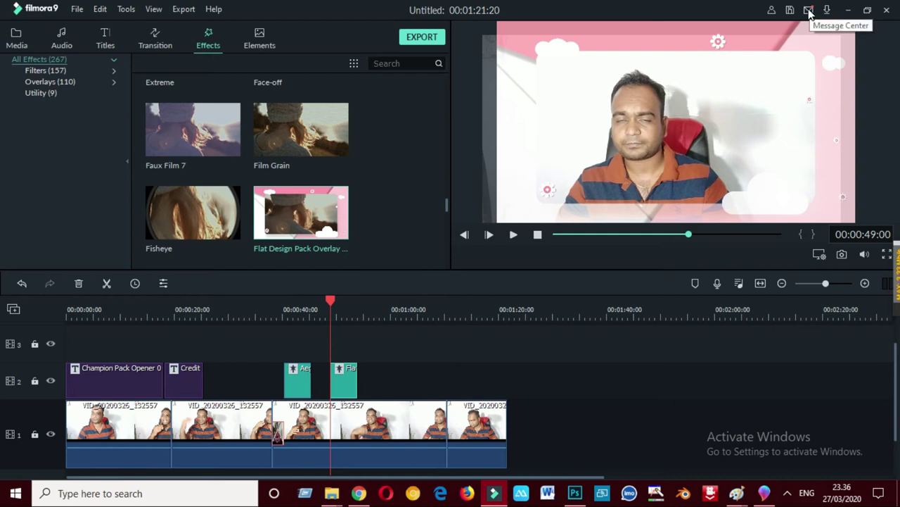
Add the laughing sweat-drop Animated Emoji Pack element to track 2 at about 00:00:55 and preview it, pausing at 00:00:57:08.
left_click(260, 41)
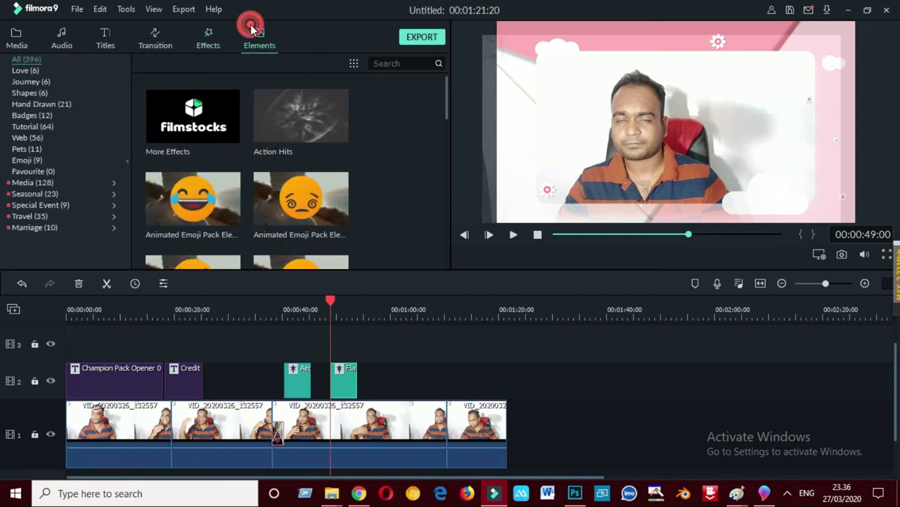
scroll(352, 183, "down", 5)
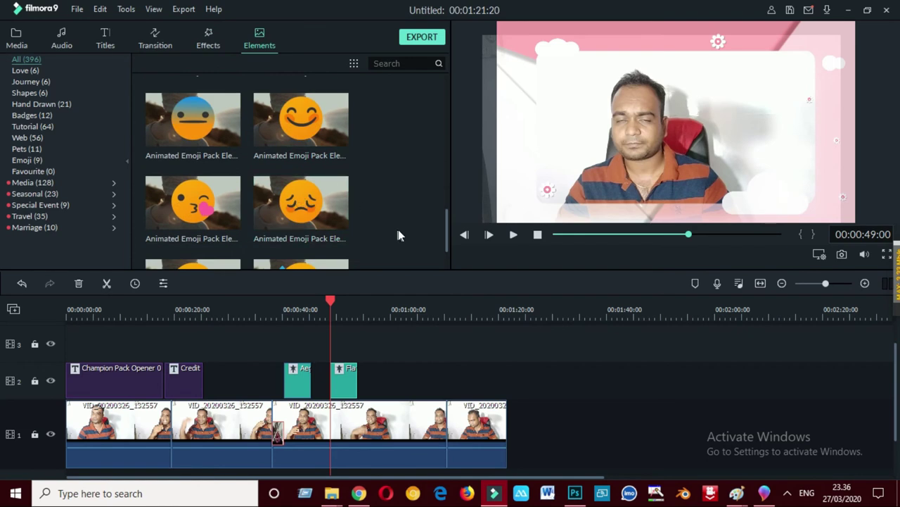
scroll(371, 202, "down", 3)
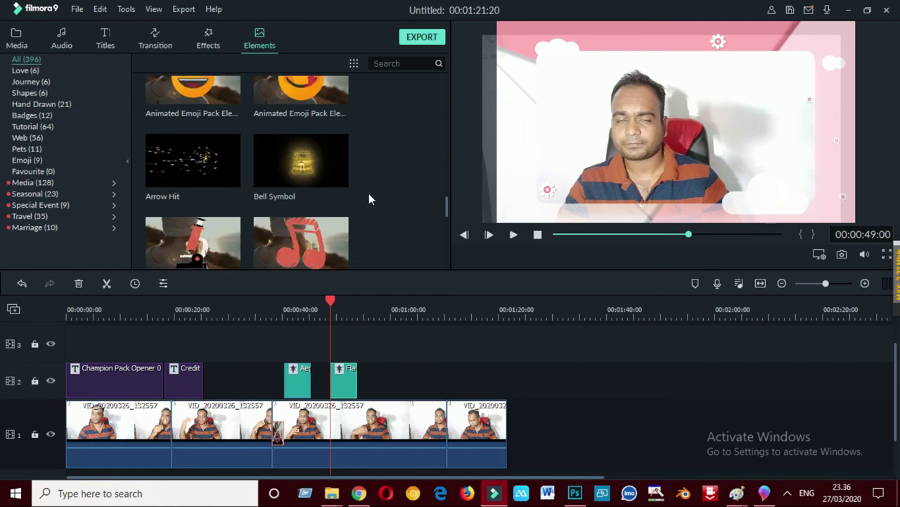
scroll(371, 199, "up", 3)
left_click_drag(324, 181, 377, 382)
left_click_drag(331, 301, 367, 314)
left_click(511, 237)
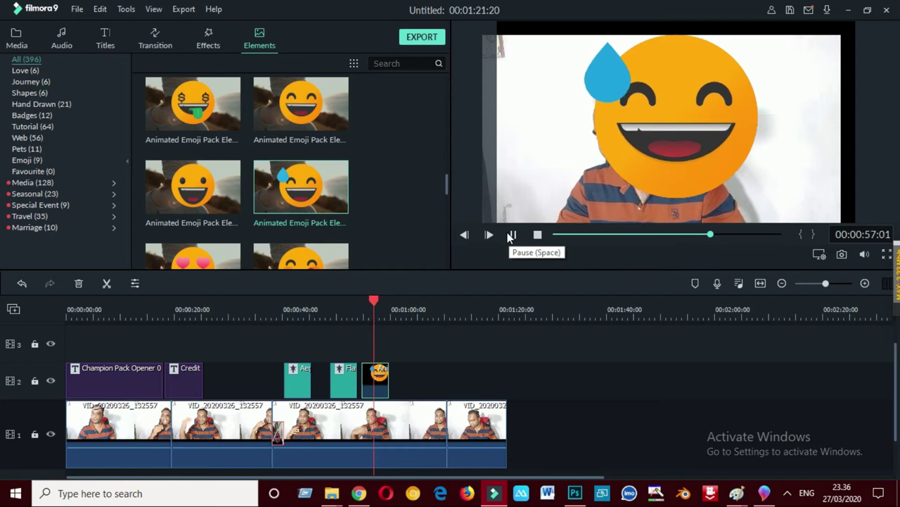
left_click(512, 235)
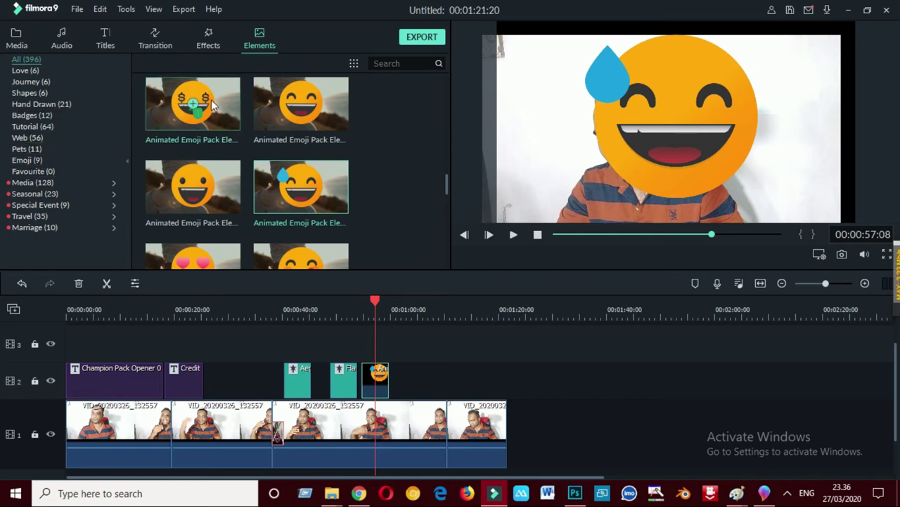
Add the favourite music track Benjamin Thompson - Lullaby to audio track 1 at the start of the timeline.
left_click(56, 44)
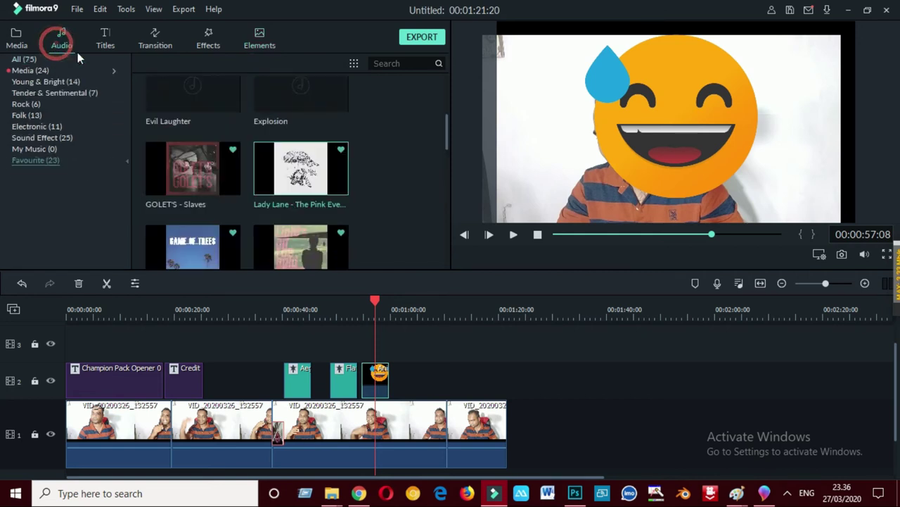
mouse_move(295, 181)
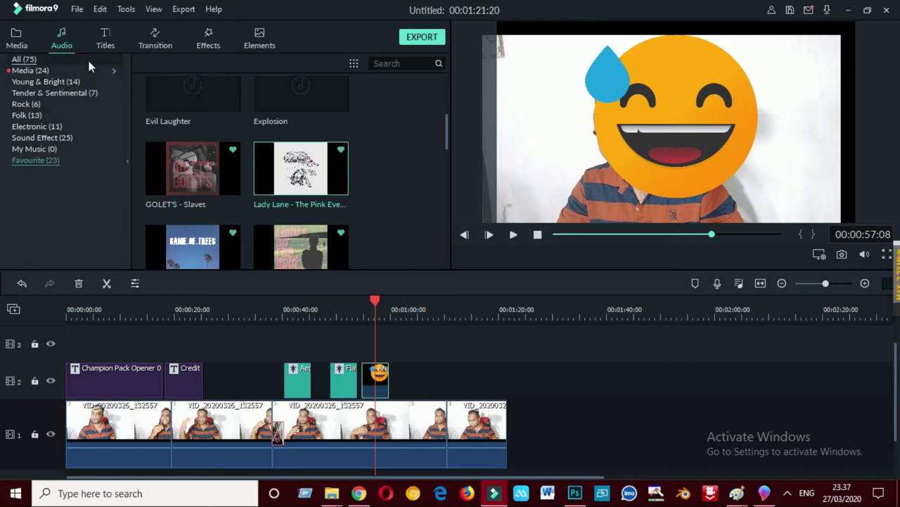
scroll(240, 161, "down", 8)
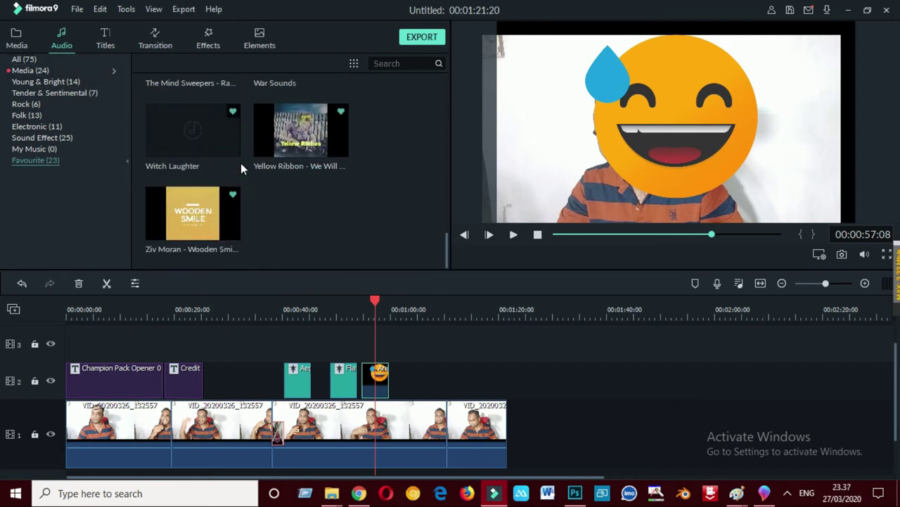
scroll(240, 162, "up", 10)
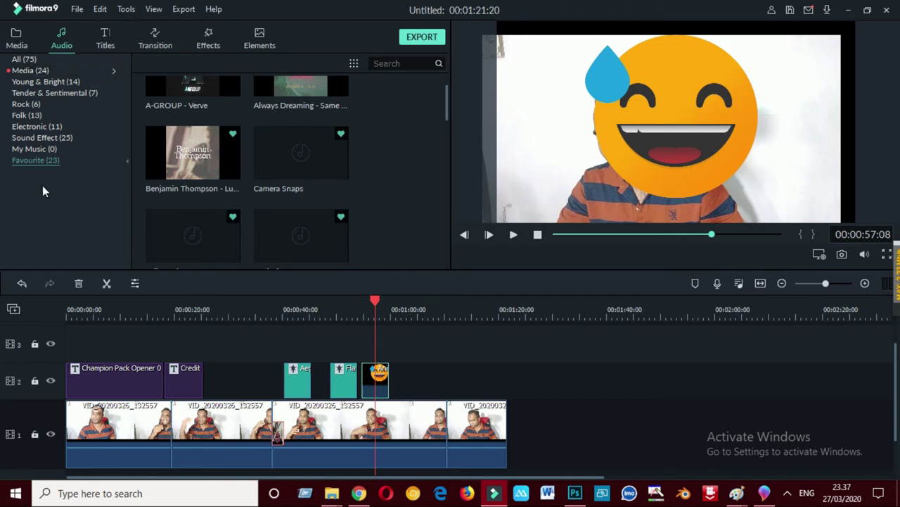
left_click(17, 39)
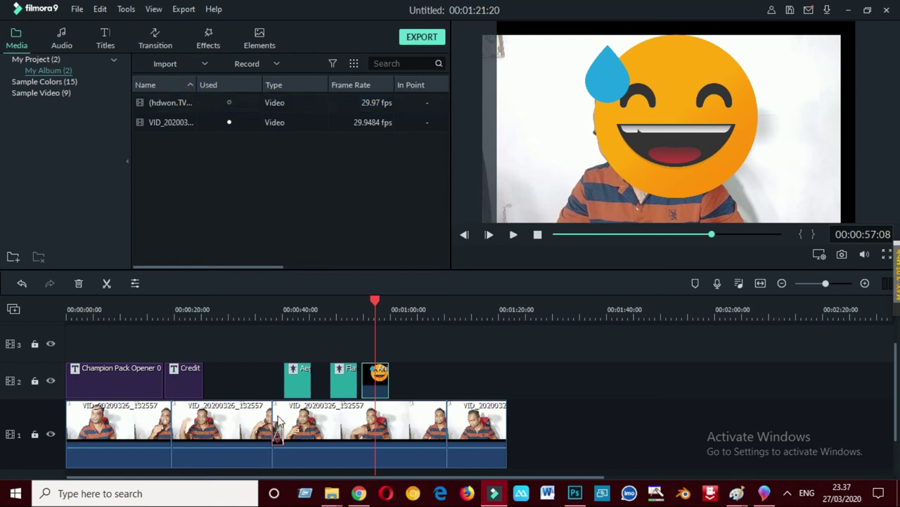
scroll(526, 427, "down", 2)
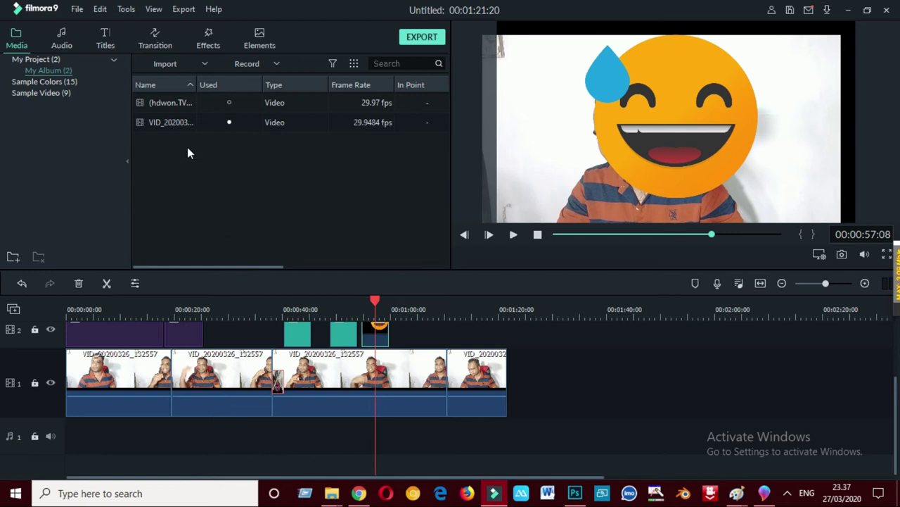
left_click(67, 39)
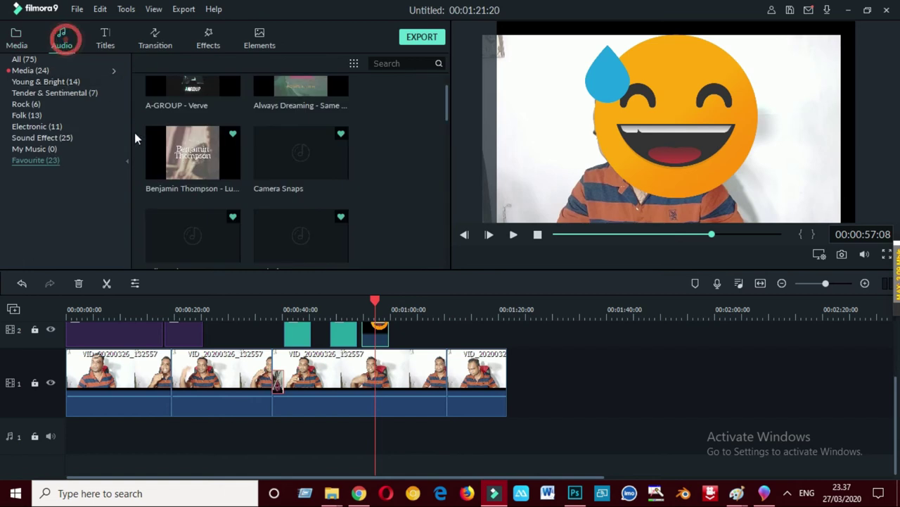
left_click(53, 162)
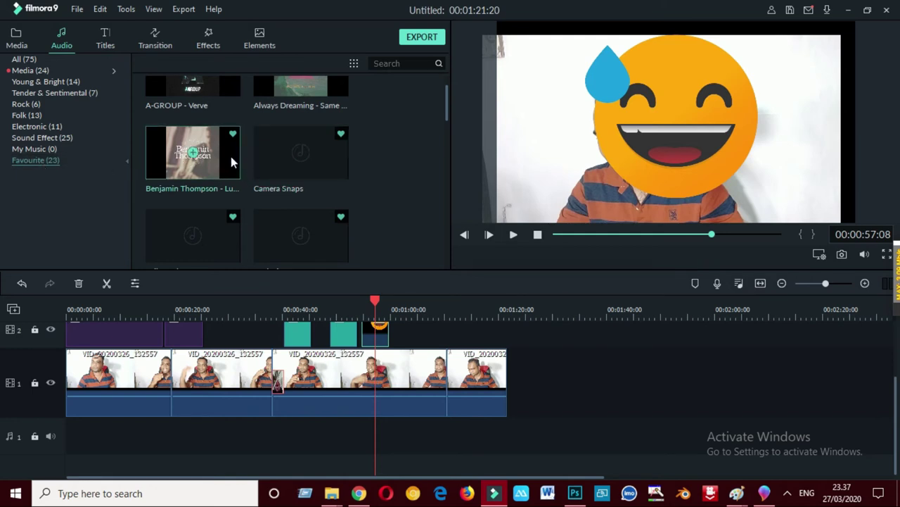
scroll(232, 162, "up", 1)
left_click_drag(235, 222, 71, 429)
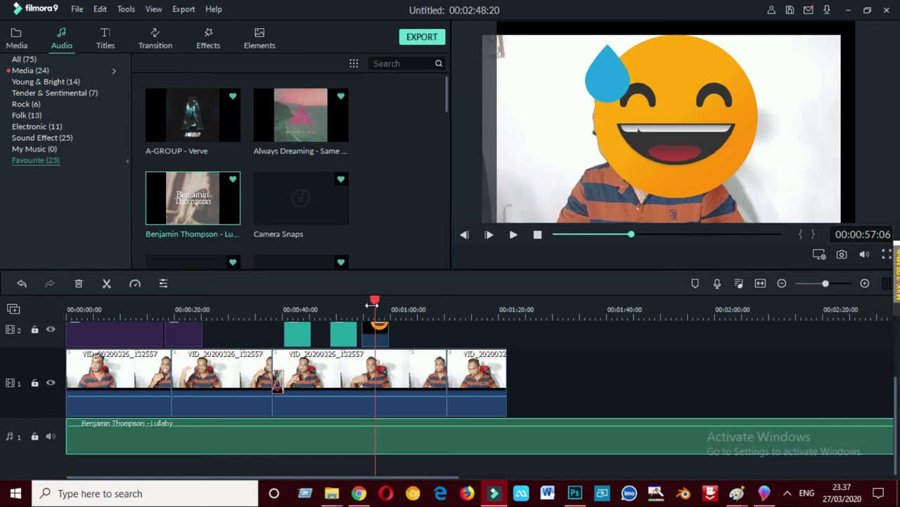
Trim the Lullaby music on audio track 1 to end with the video at 00:01:21:14, removing the excess.
left_click_drag(377, 304, 507, 313)
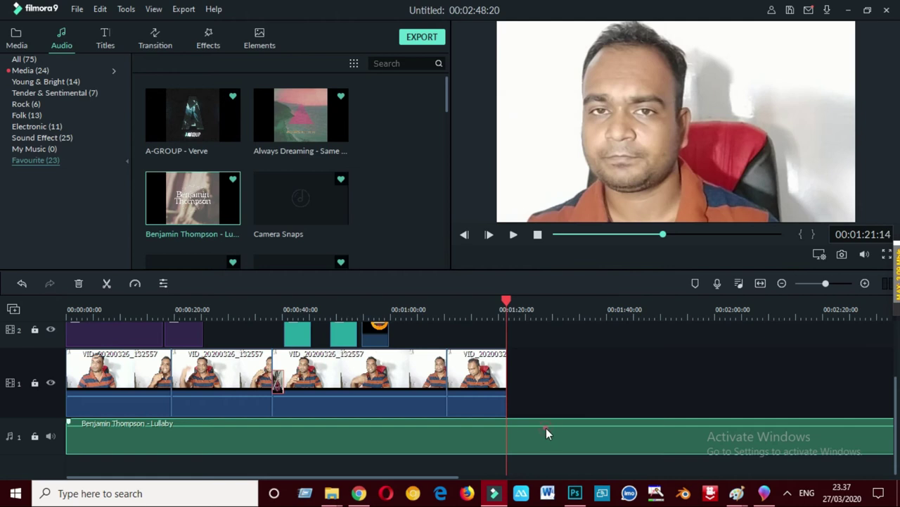
left_click(106, 283)
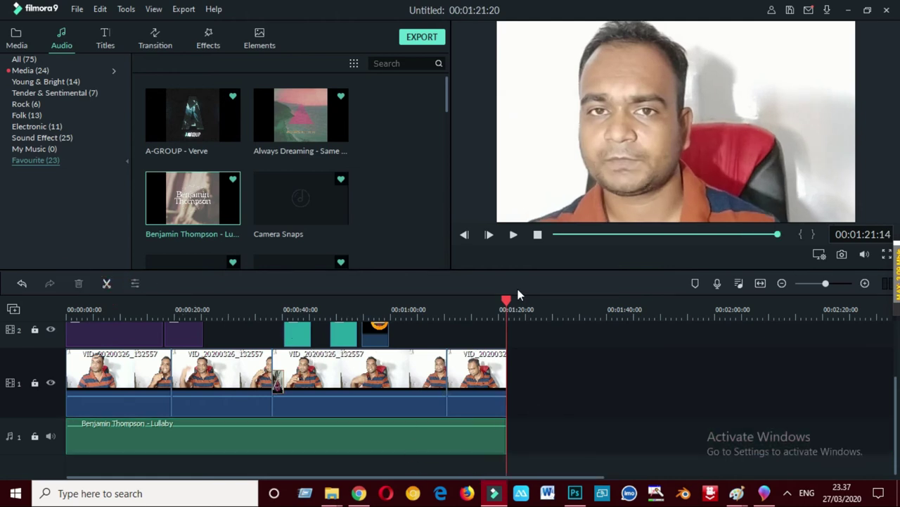
Play the video from the start to about 00:00:10 and check the music volume against the video's sound.
left_click_drag(507, 303, 46, 368)
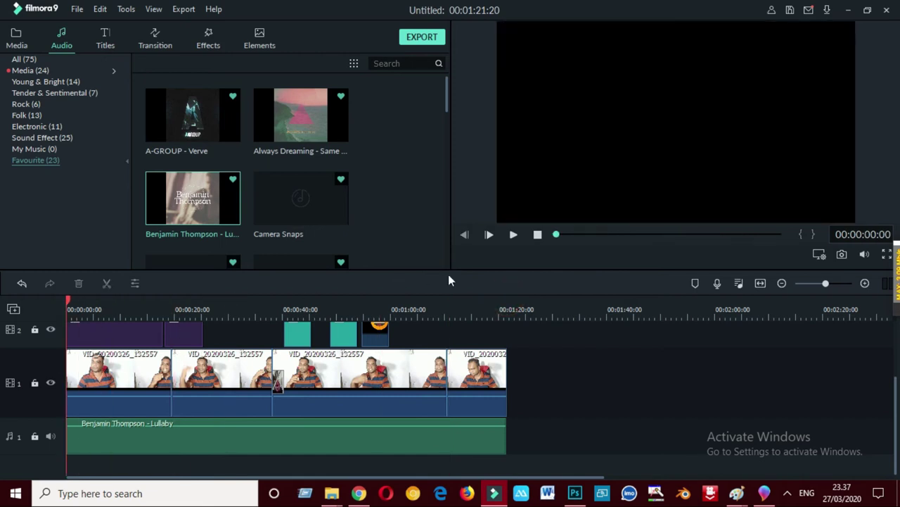
left_click(514, 235)
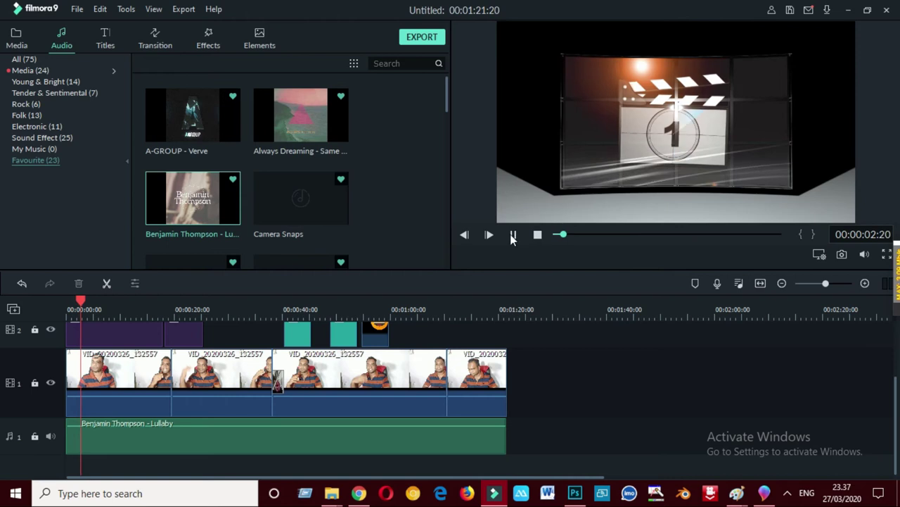
left_click(513, 235)
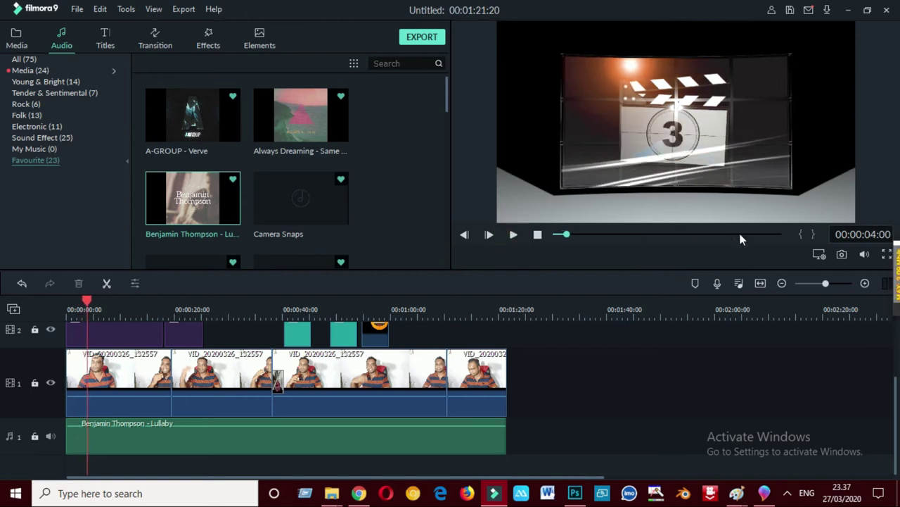
left_click(865, 254)
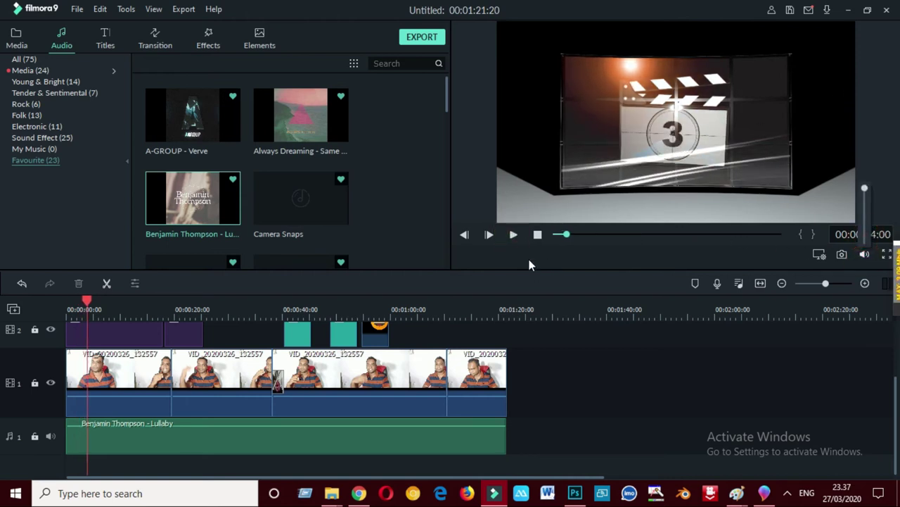
left_click(516, 238)
left_click(514, 235)
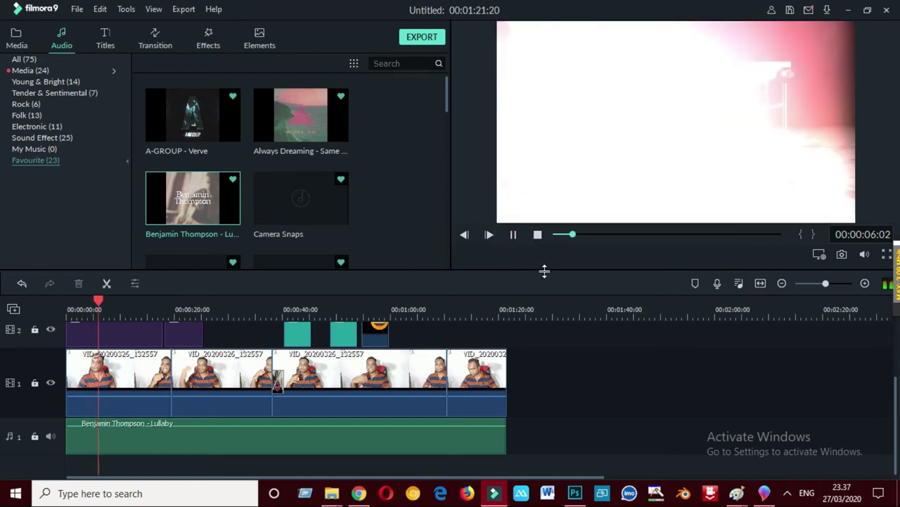
left_click(513, 234)
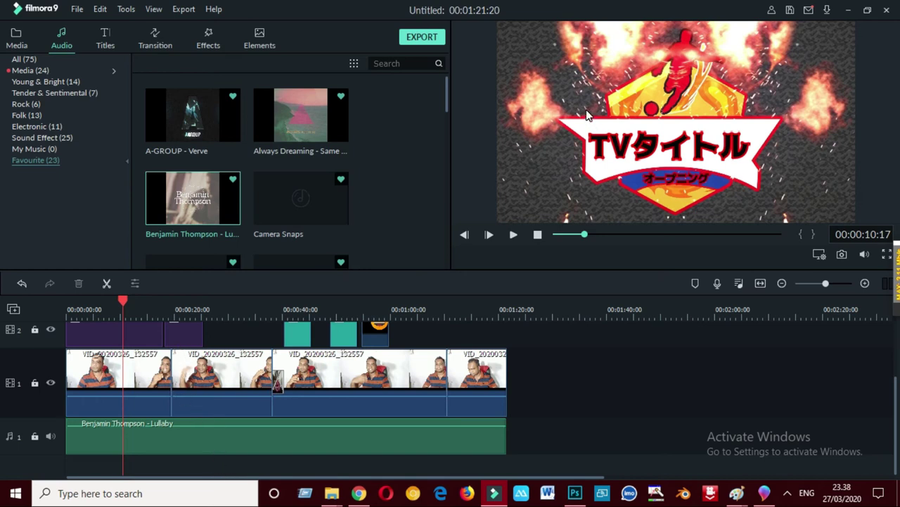
Open the Audio Mixer, start playback, and try muting Video1 while raising Audio1 to 6.00 dB.
left_click(738, 283)
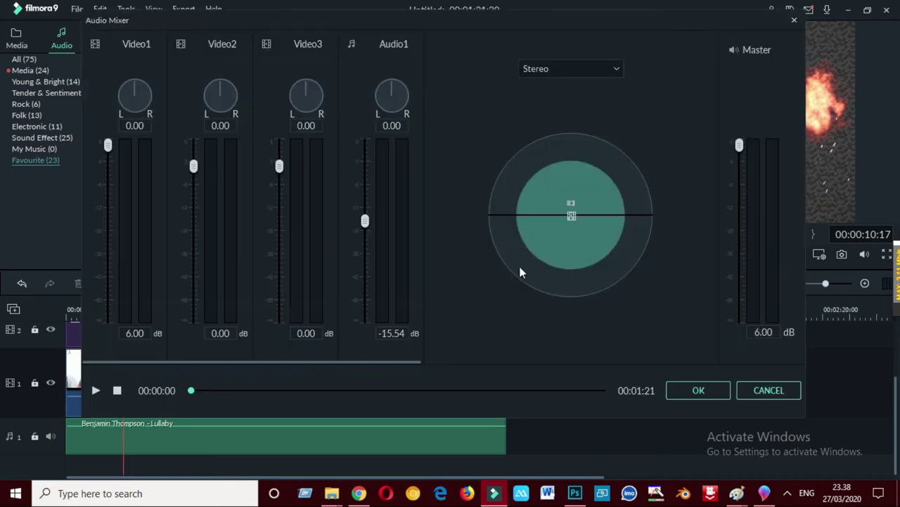
left_click(95, 391)
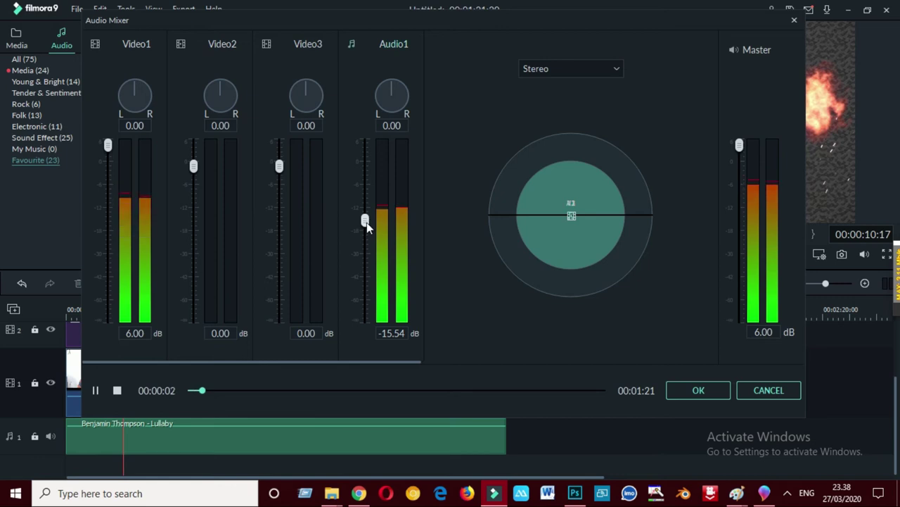
left_click(108, 145)
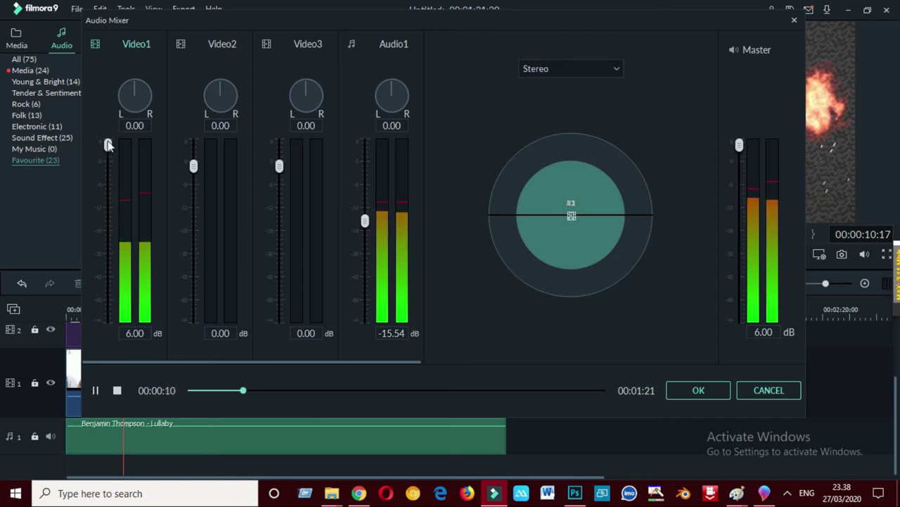
left_click_drag(108, 144, 110, 357)
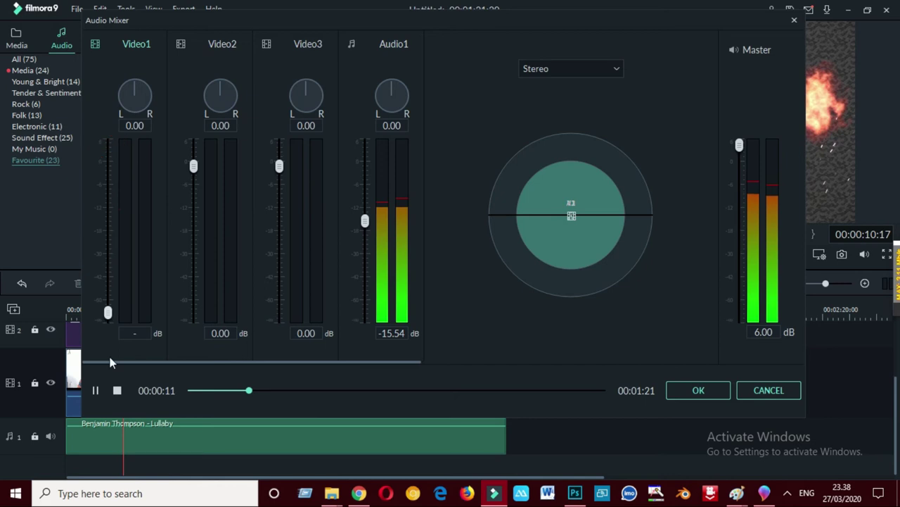
left_click_drag(366, 222, 364, 147)
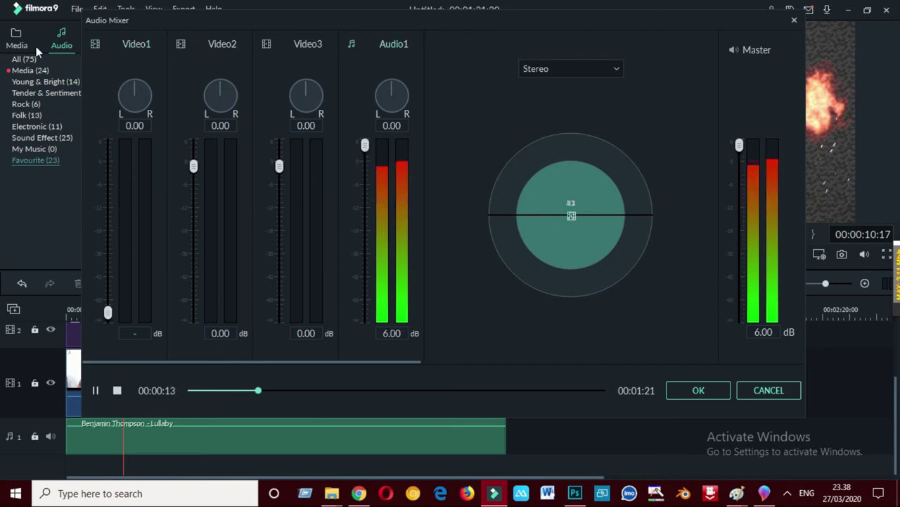
Set the Audio Mixer levels to 6.00 dB for Video1 and -15.54 dB for Audio1, and apply the mix.
left_click_drag(366, 146, 364, 231)
left_click_drag(107, 311, 152, 24)
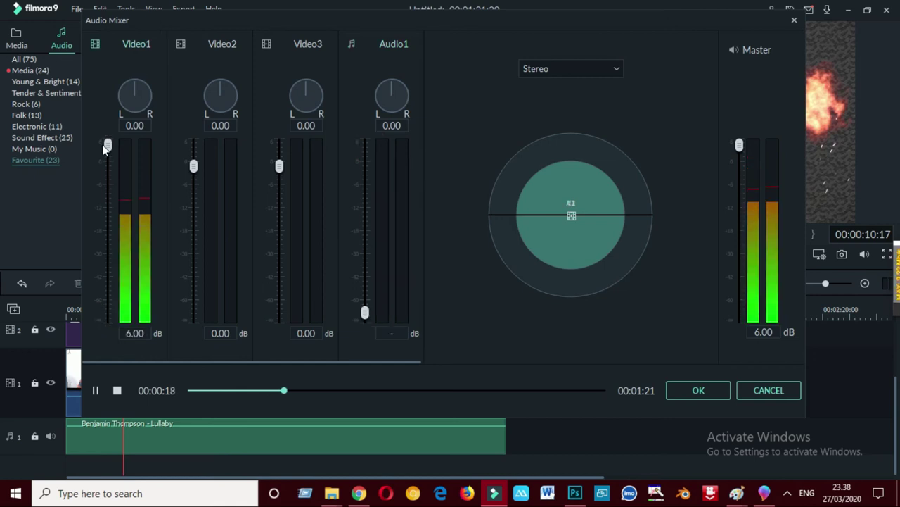
left_click_drag(107, 145, 134, 257)
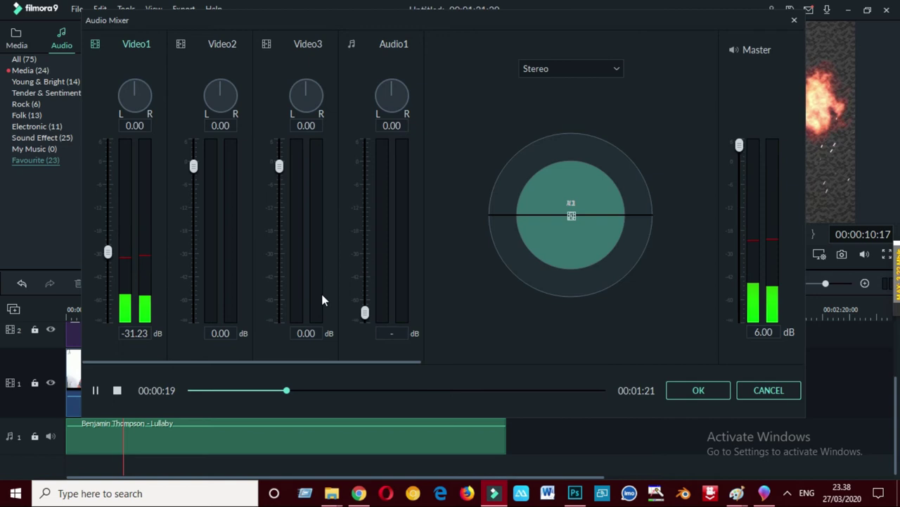
left_click(104, 117)
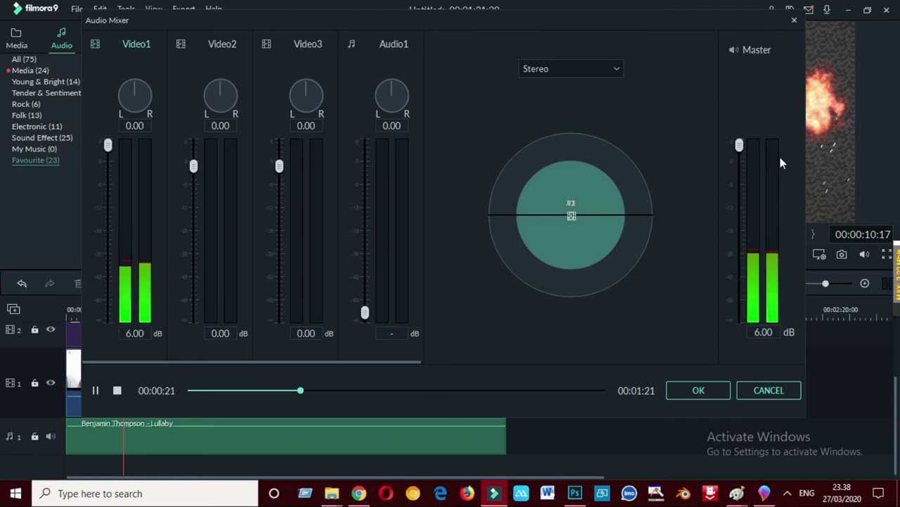
left_click_drag(365, 312, 365, 221)
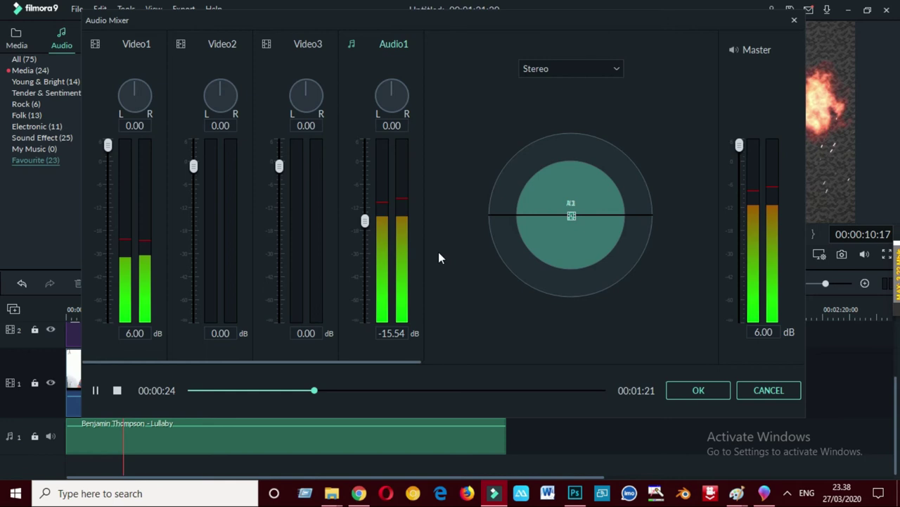
left_click(699, 391)
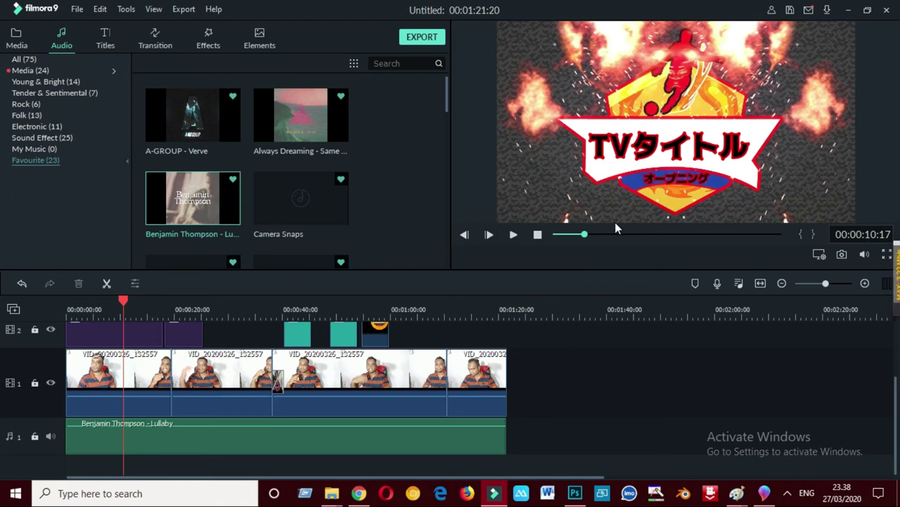
Take a snapshot of the video frame at 00:00:33:00 into the project media.
left_click(638, 235)
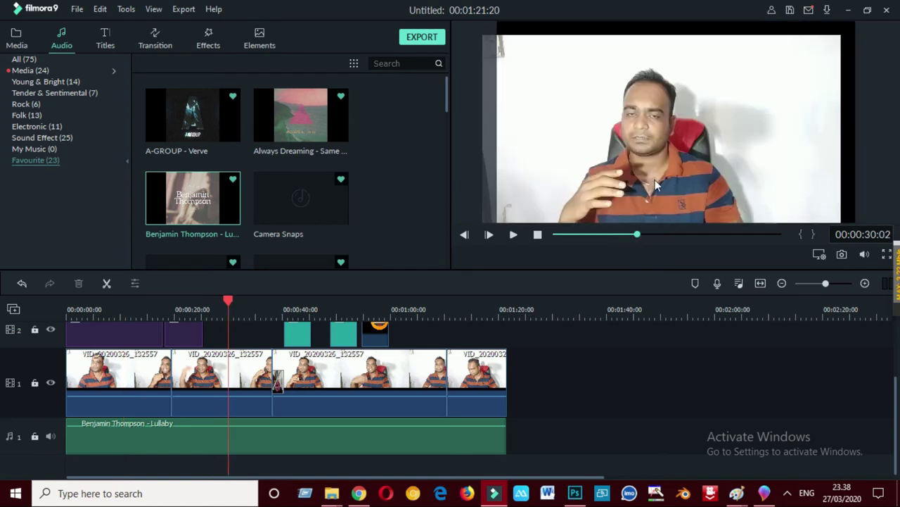
left_click(646, 235)
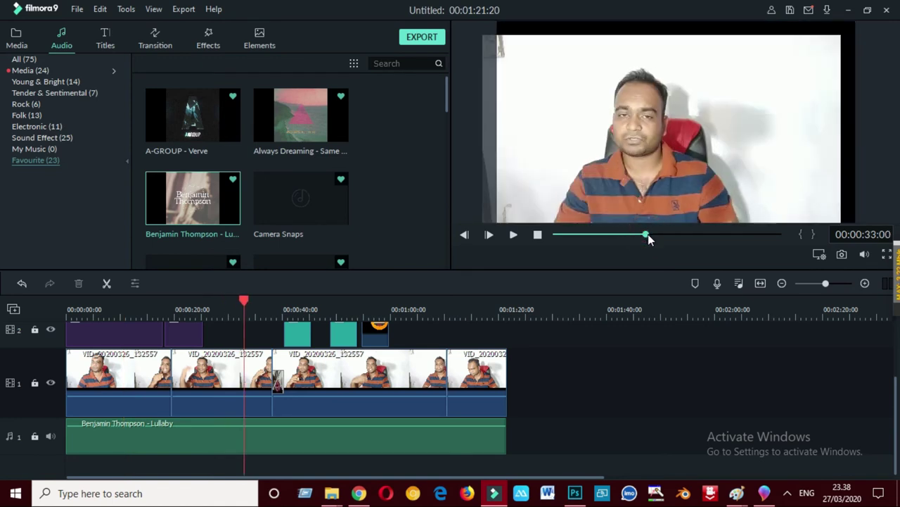
left_click(844, 254)
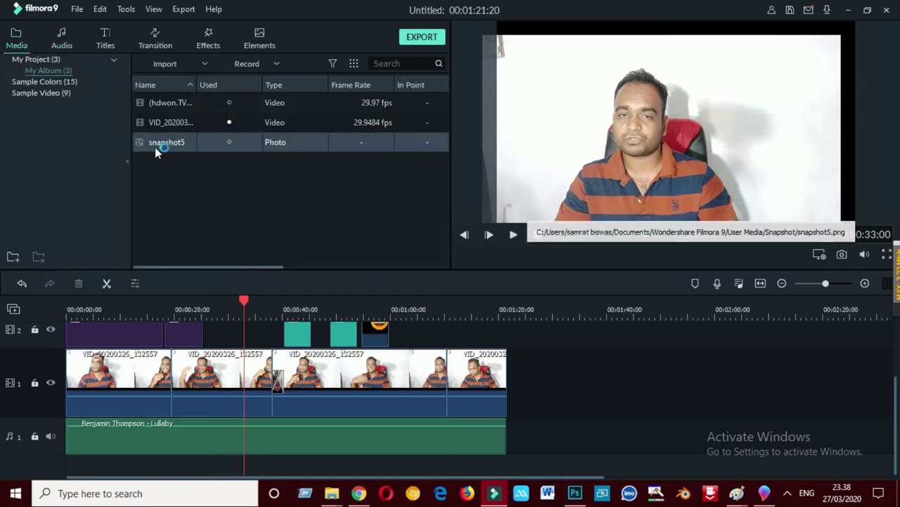
left_click(419, 140)
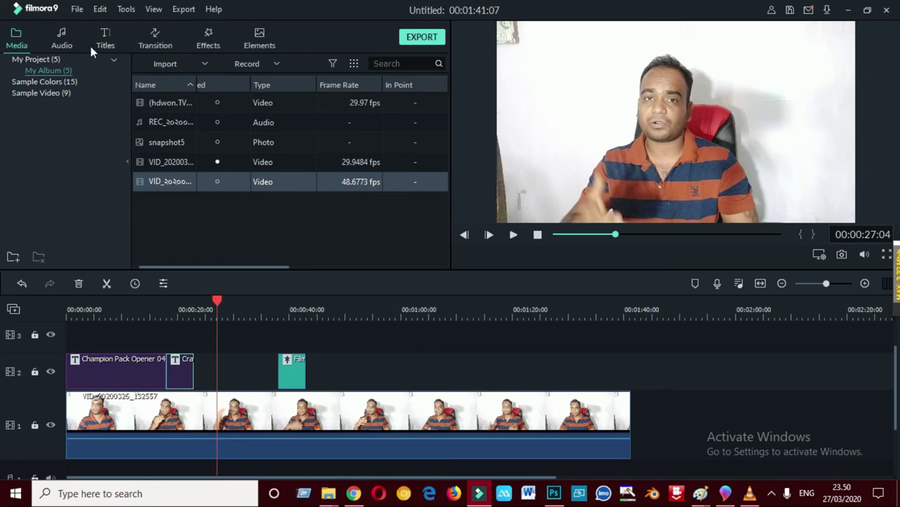
left_click(62, 35)
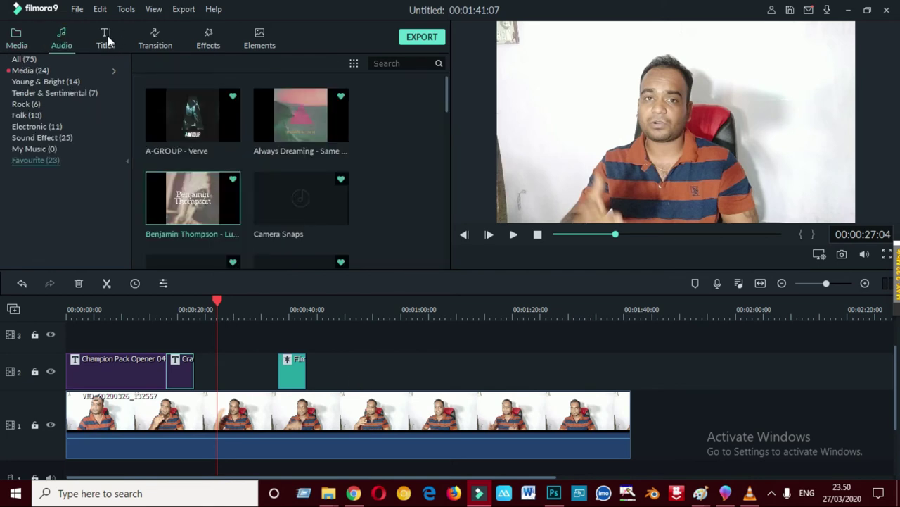
left_click(168, 41)
left_click(208, 39)
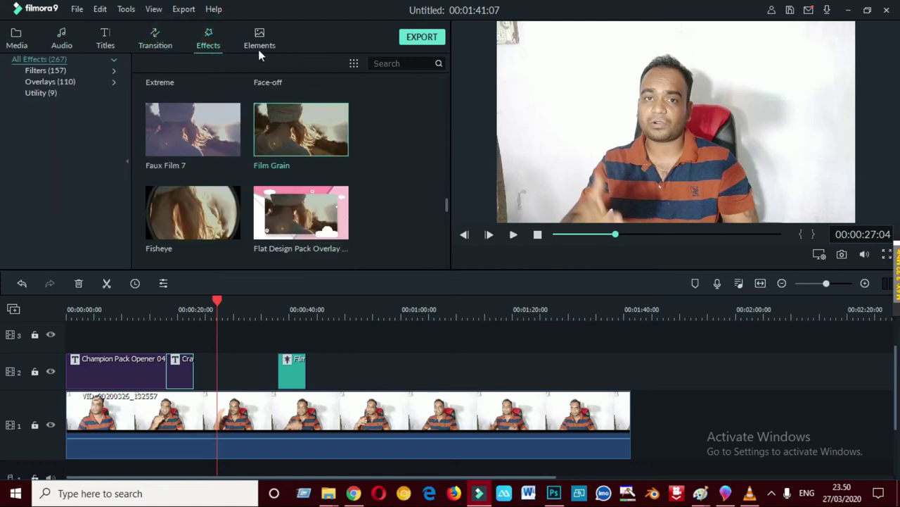
Examine the available project, recent-file, media import, editing and view commands, including the aspect ratios offered for a new project.
left_click(79, 10)
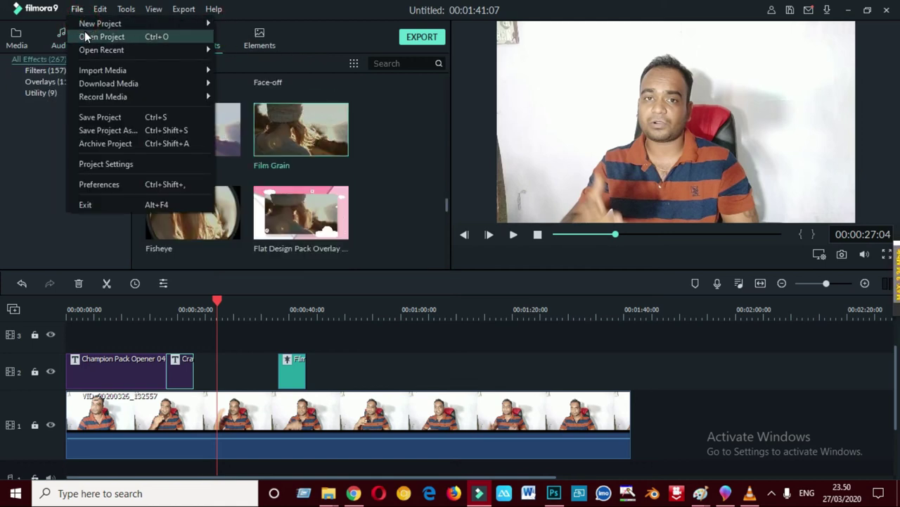
left_click(91, 49)
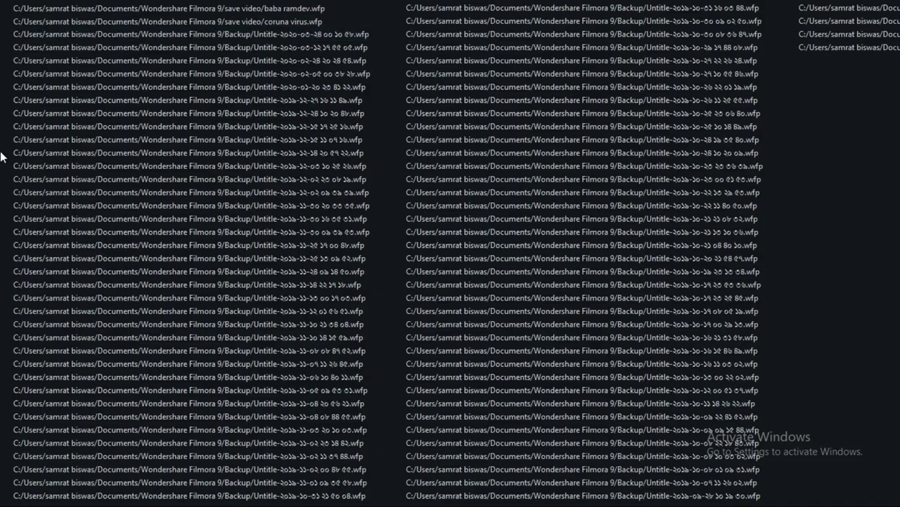
left_click(17, 19)
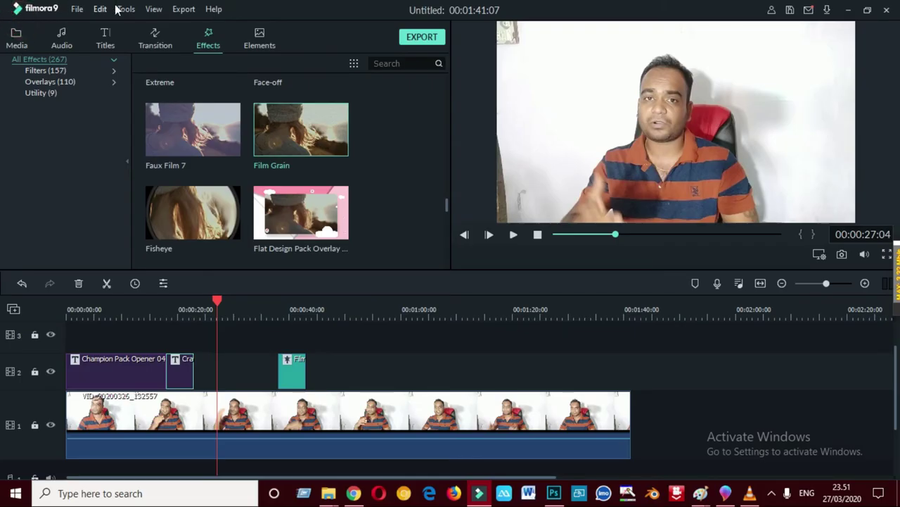
left_click(75, 13)
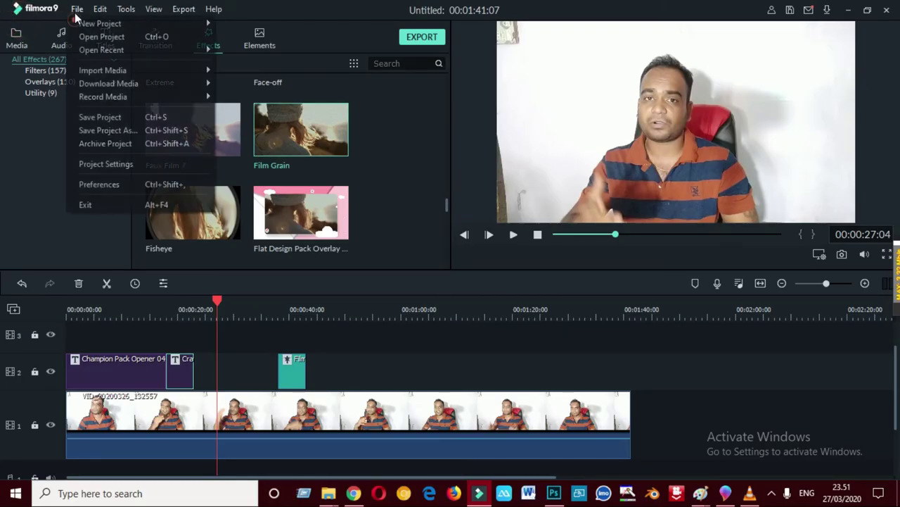
left_click(121, 14)
left_click(75, 10)
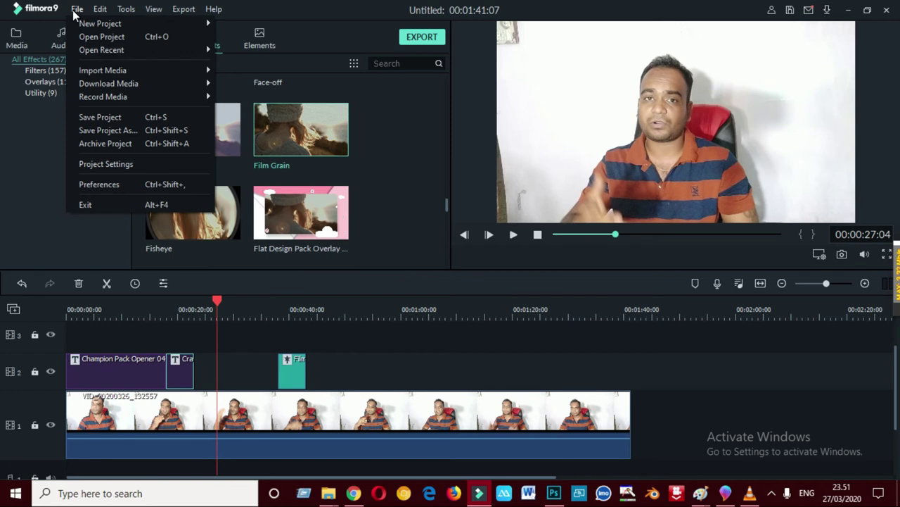
mouse_move(91, 25)
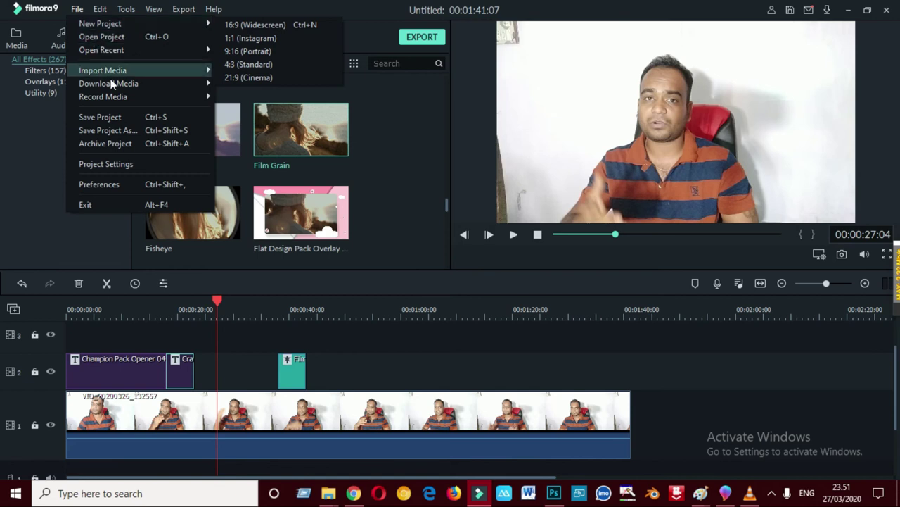
mouse_move(113, 73)
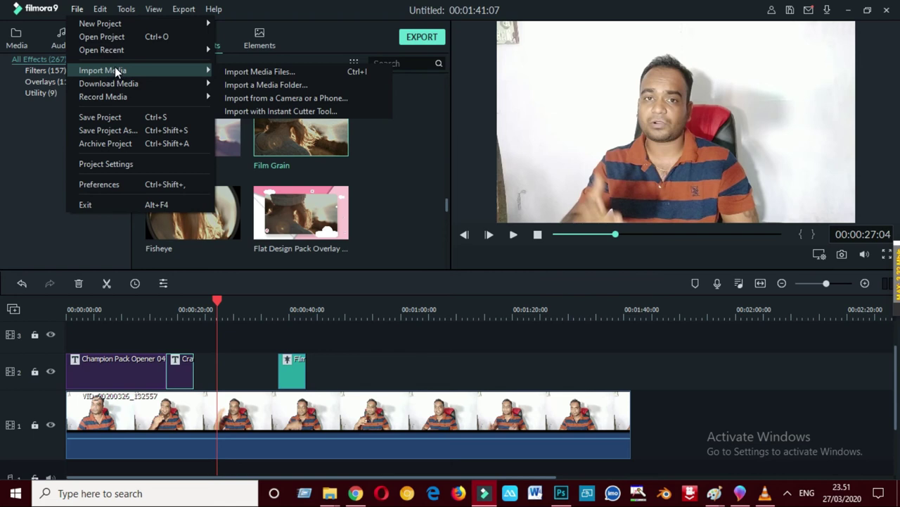
mouse_move(147, 84)
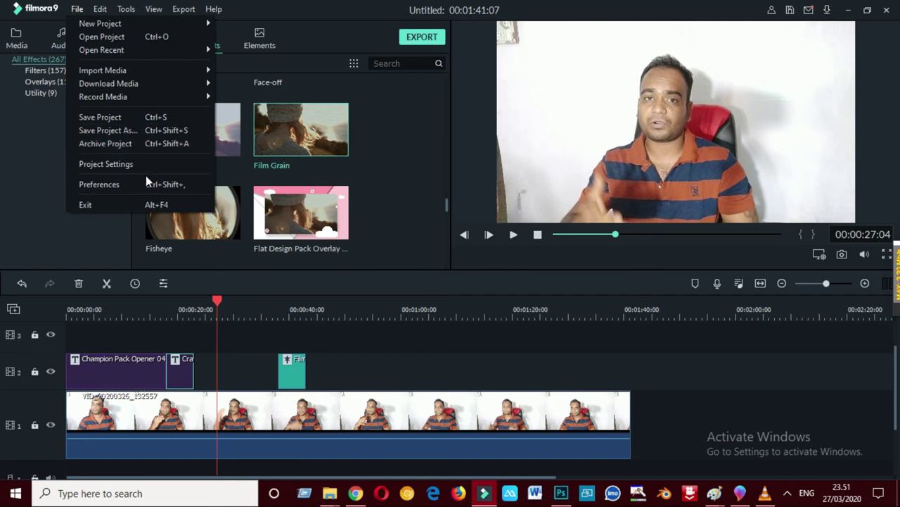
mouse_move(99, 10)
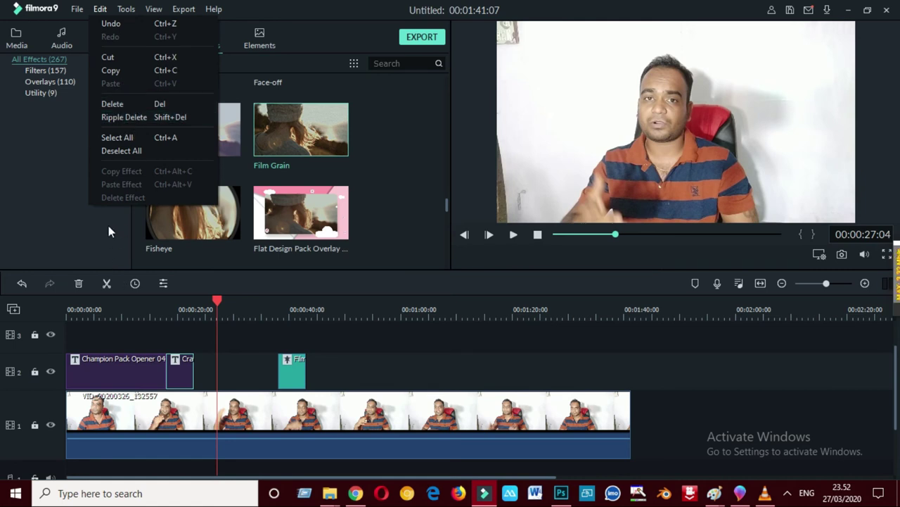
mouse_move(131, 4)
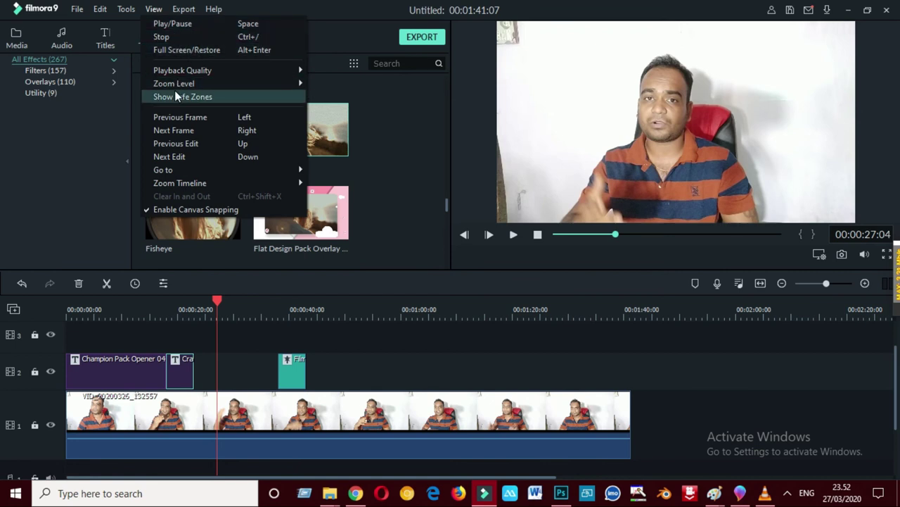
mouse_move(187, 170)
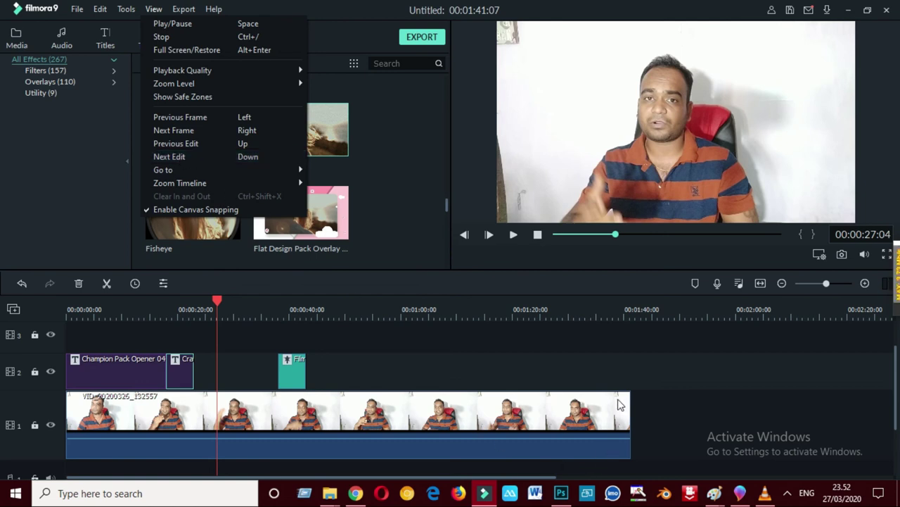
Examine the export commands available for creating, uploading or burning the video.
mouse_move(183, 11)
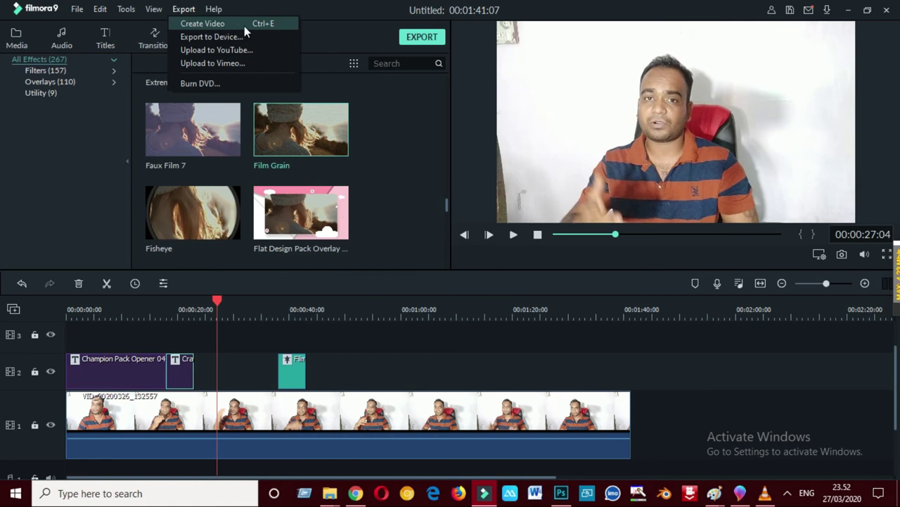
left_click(346, 25)
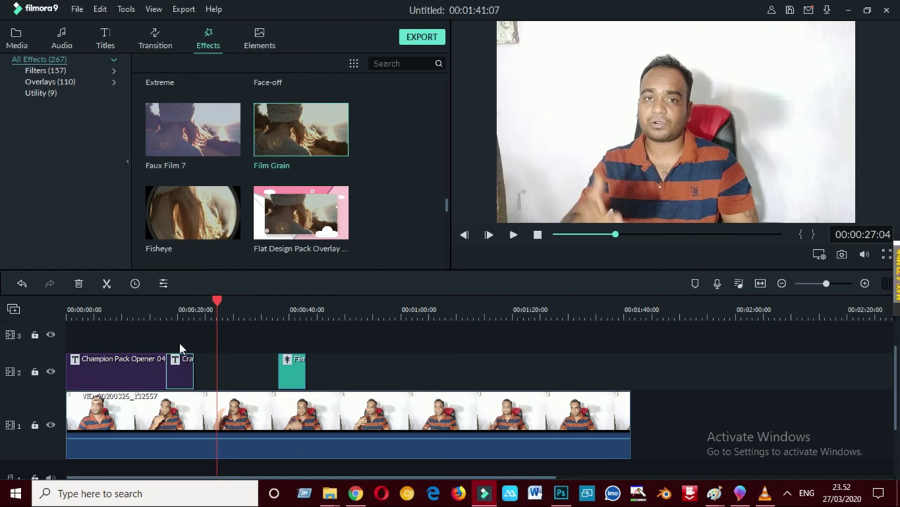
Split the main video clip at 00:00:27:04 and 00:00:46:10, and slide the separated segments back together.
left_click(276, 420)
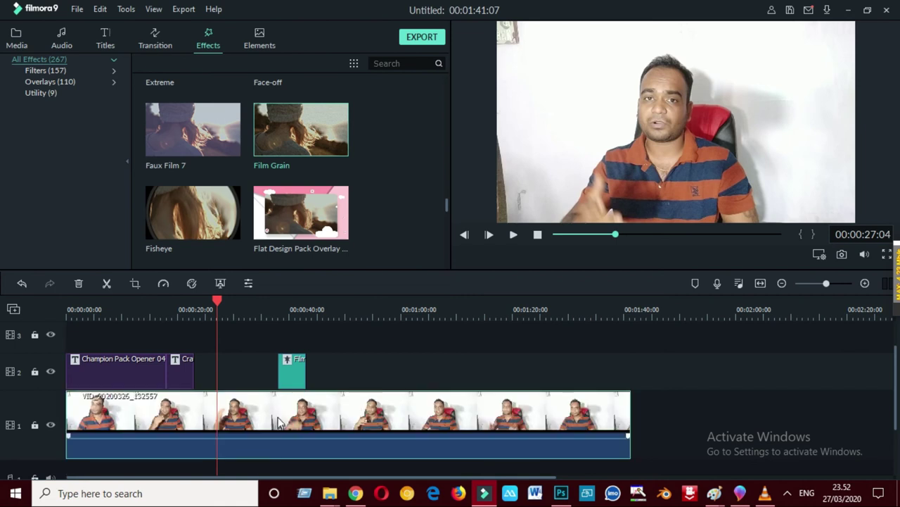
left_click(106, 283)
left_click_drag(252, 424, 284, 443)
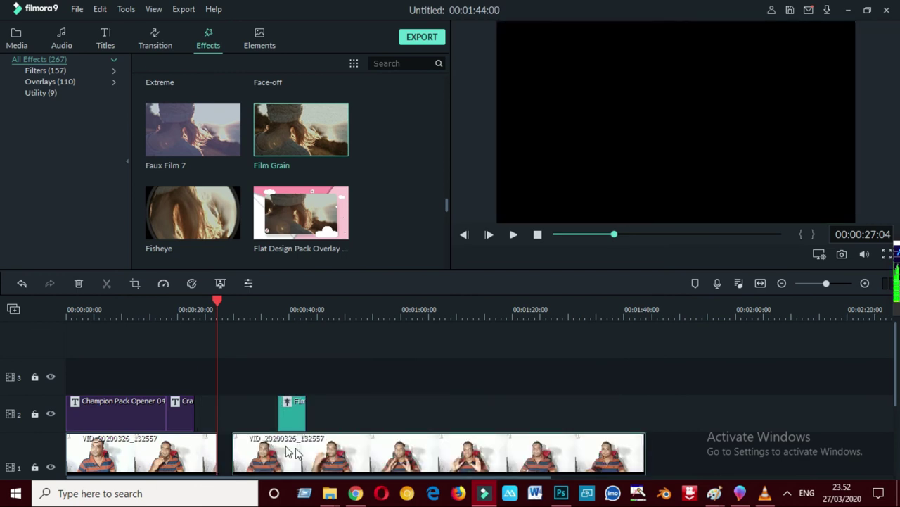
left_click_drag(218, 301, 325, 318)
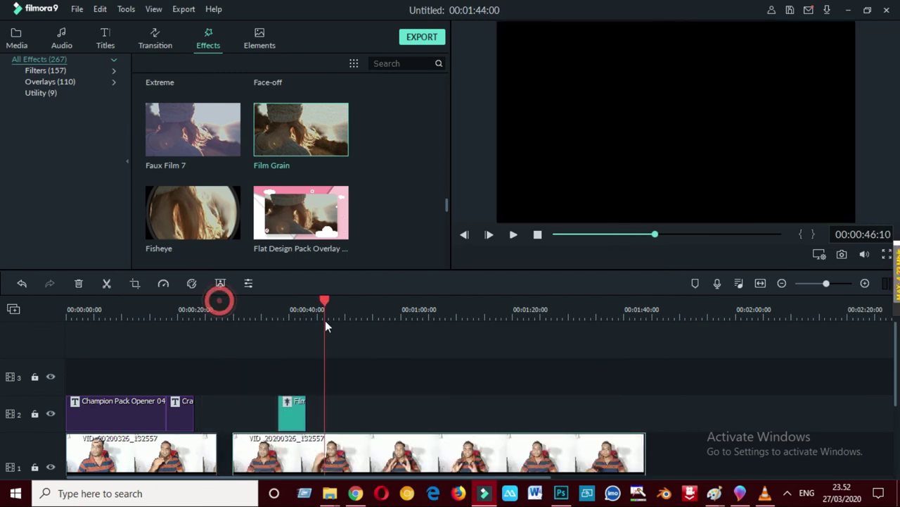
left_click(106, 283)
left_click_drag(387, 443, 402, 454)
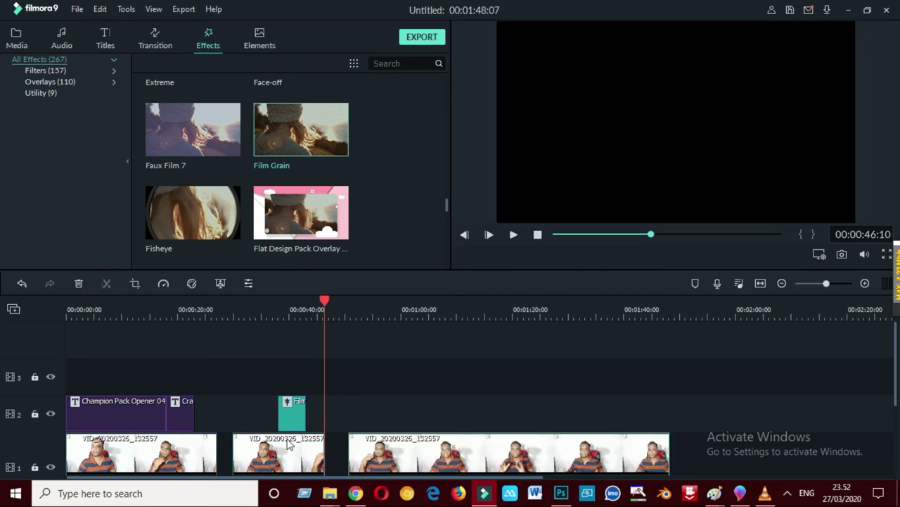
left_click_drag(266, 455, 255, 458)
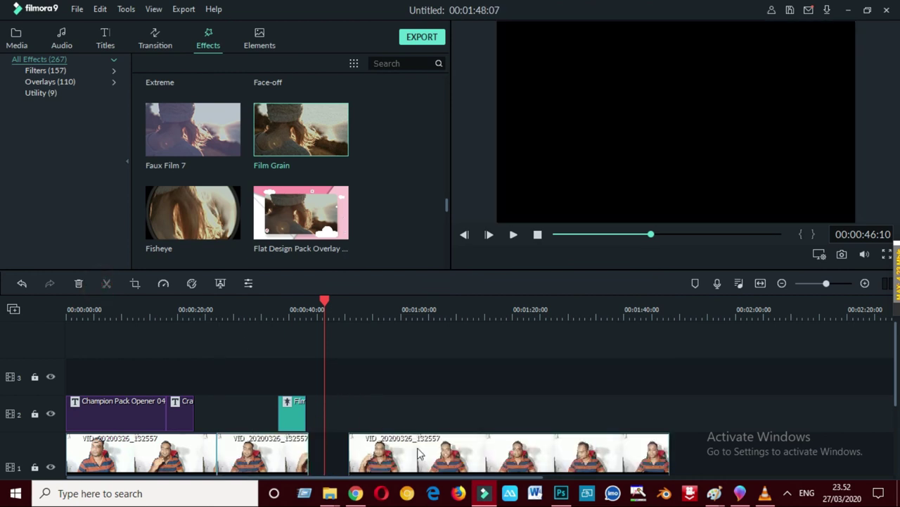
left_click_drag(423, 458, 381, 458)
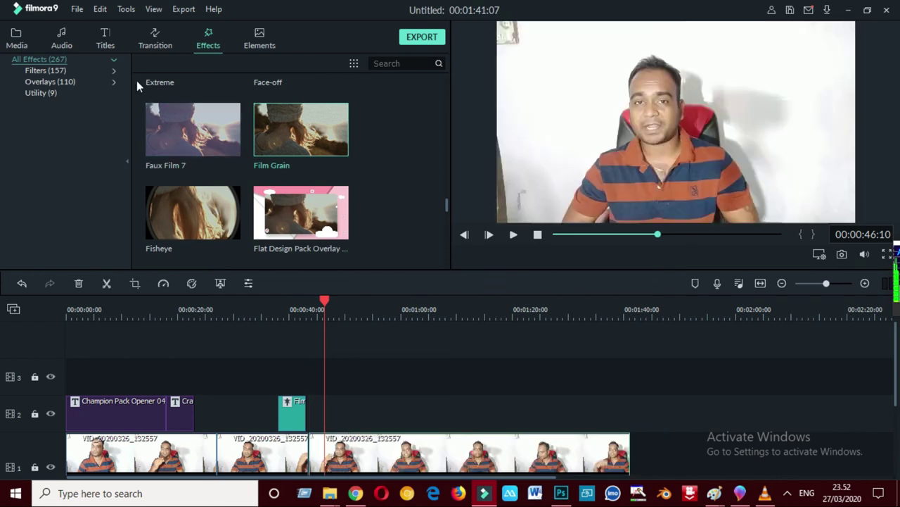
left_click(124, 10)
mouse_move(153, 9)
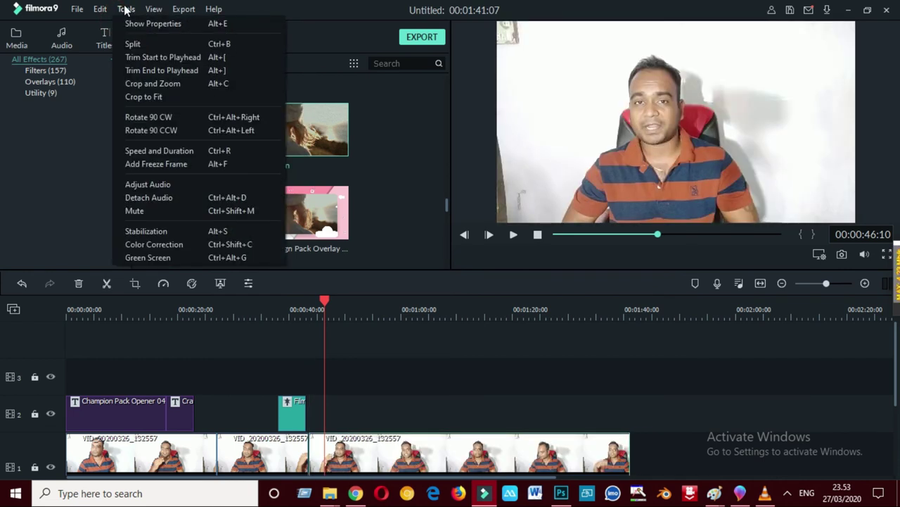
left_click(29, 170)
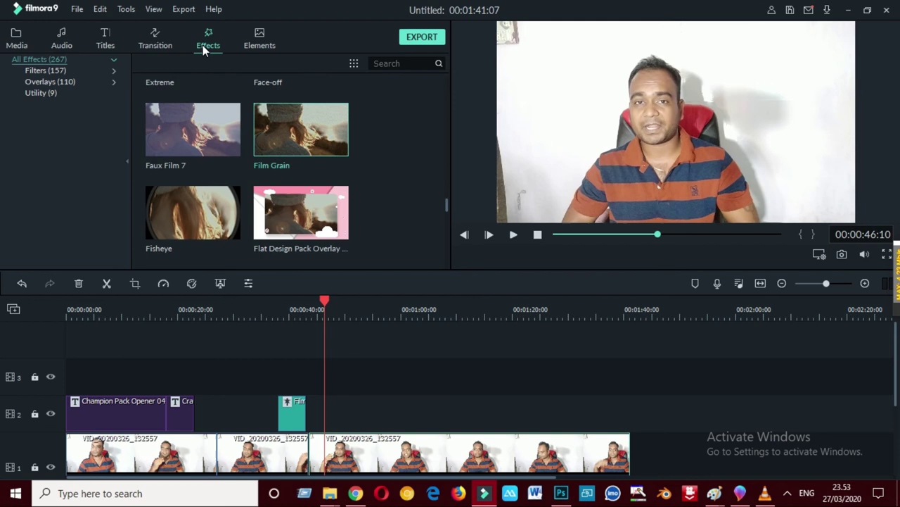
Add the Flat Design Pack Overlay effect to track 2 after the Film Grain effect.
left_click(317, 218)
left_click_drag(317, 219, 337, 400)
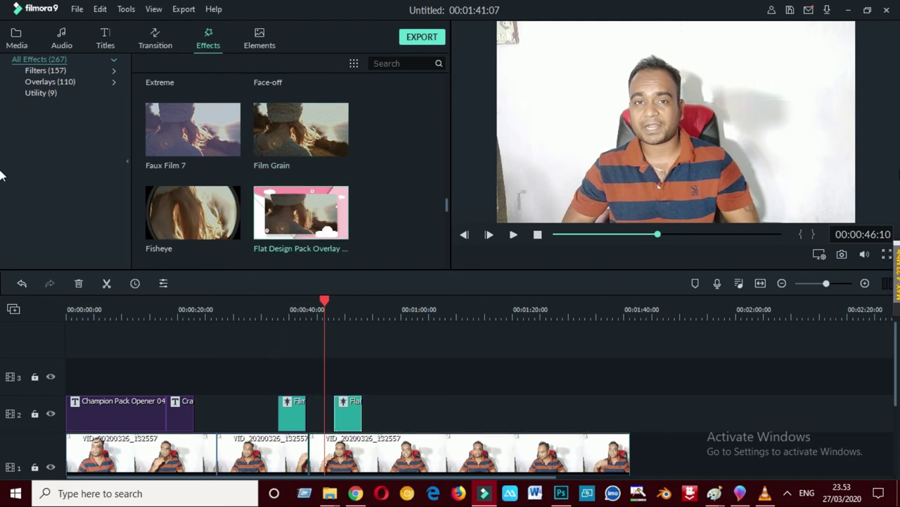
scroll(681, 335, "down", 2)
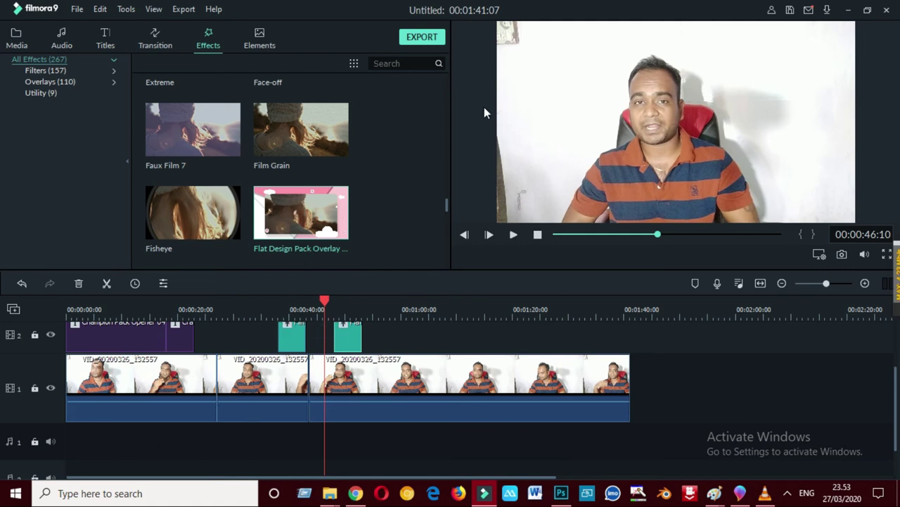
scroll(462, 402, "up", 1)
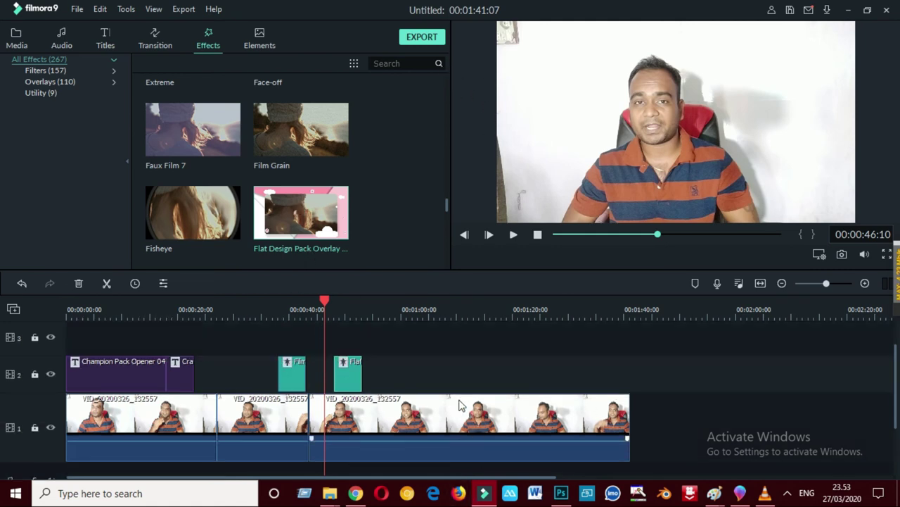
Split the main video clip at 00:00:23:15 and delete all video segments and effects after that point.
left_click_drag(324, 304, 215, 315)
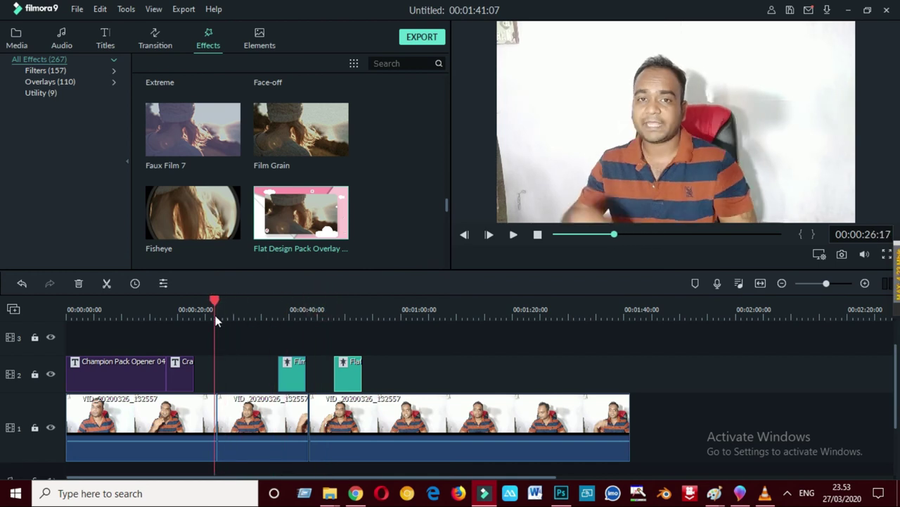
left_click_drag(218, 301, 198, 302)
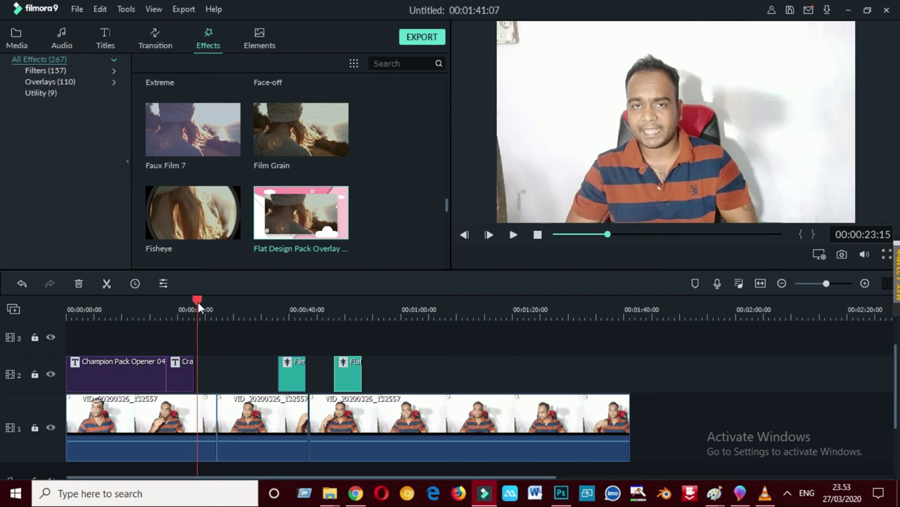
left_click(106, 283)
left_click_drag(221, 342, 696, 432)
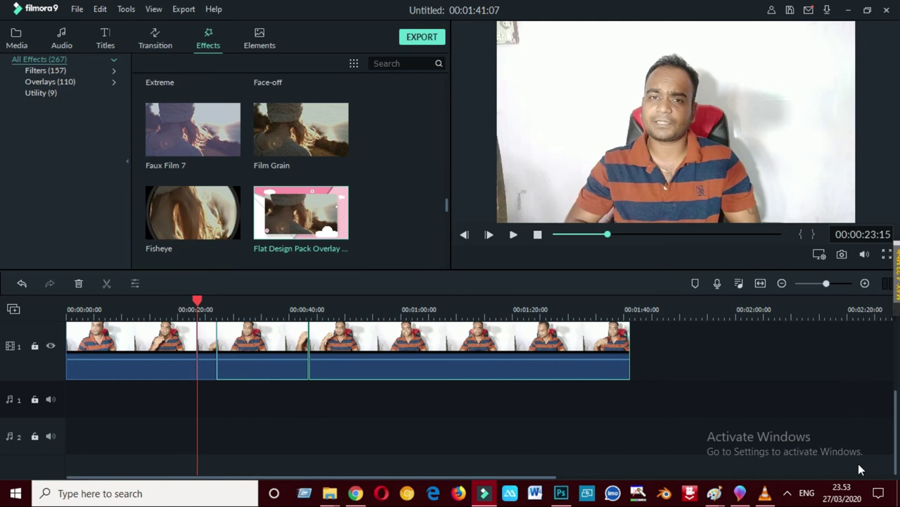
scroll(858, 463, "up", 1)
left_click(78, 282)
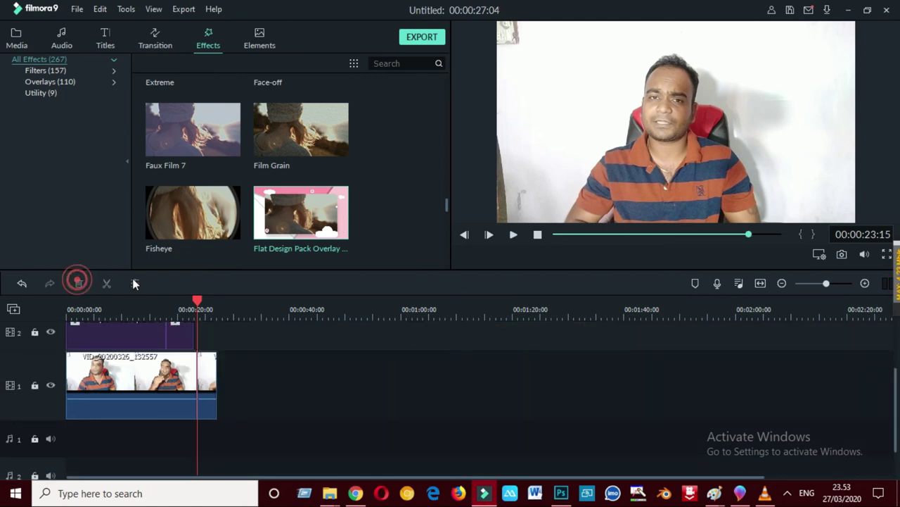
left_click(210, 380)
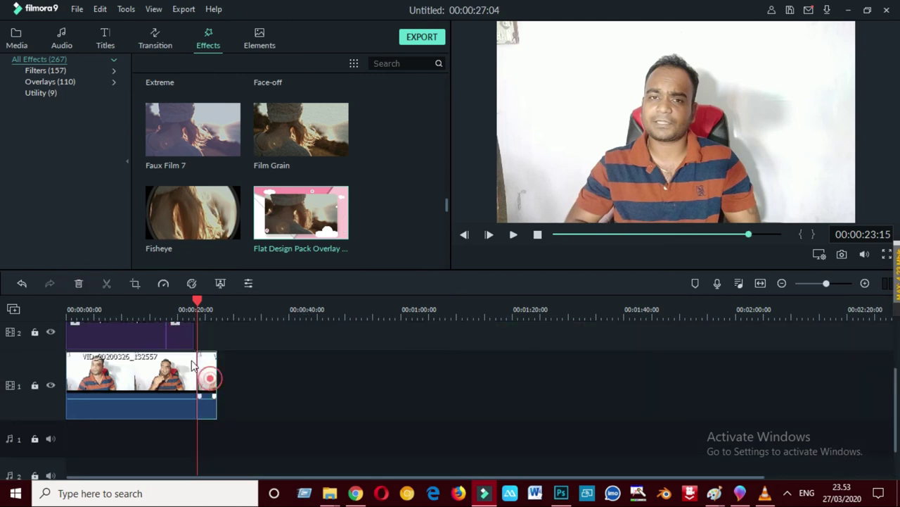
left_click(78, 283)
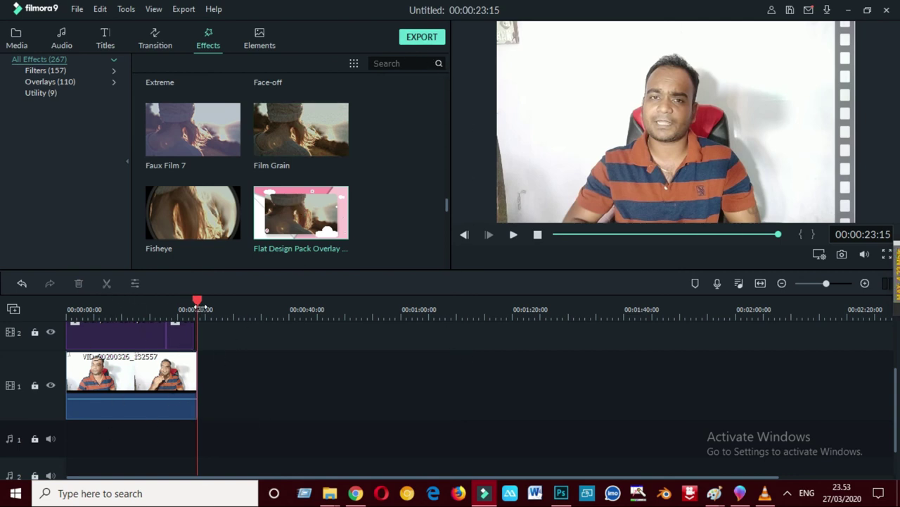
Split the video clip and the Champion Pack Opener title at 00:00:13:02, and delete everything after that point.
left_click_drag(194, 302, 139, 312)
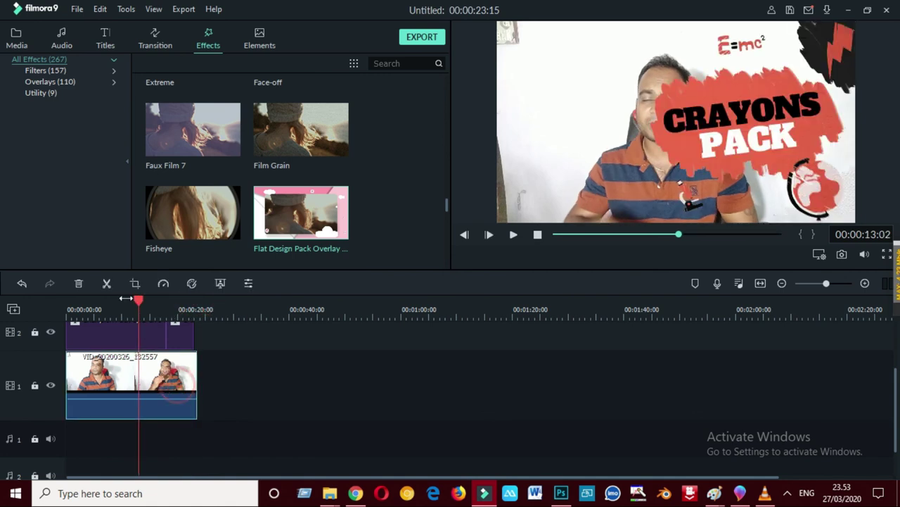
left_click(107, 283)
left_click(157, 333)
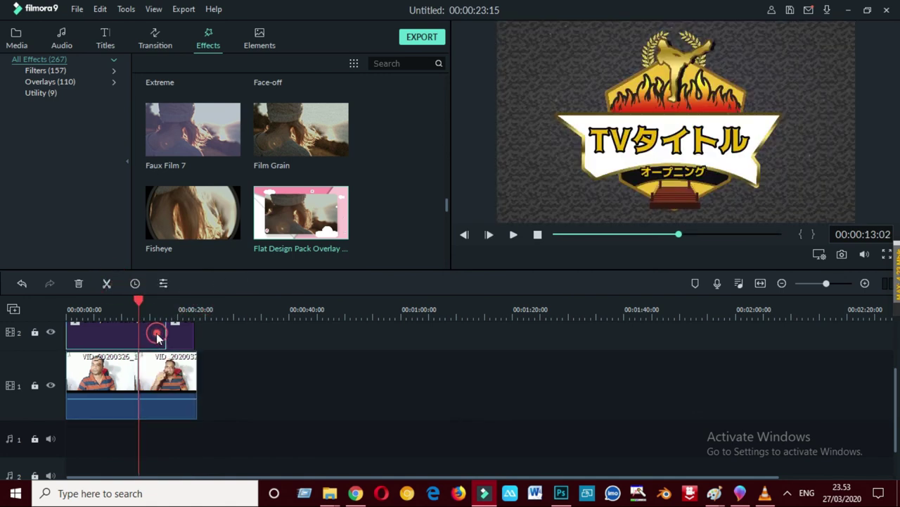
left_click(106, 283)
left_click_drag(207, 328, 161, 452)
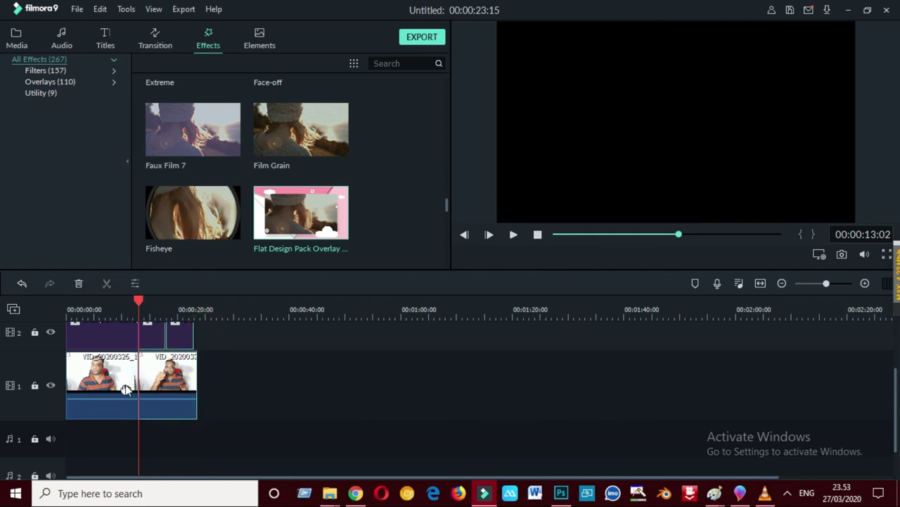
left_click(76, 282)
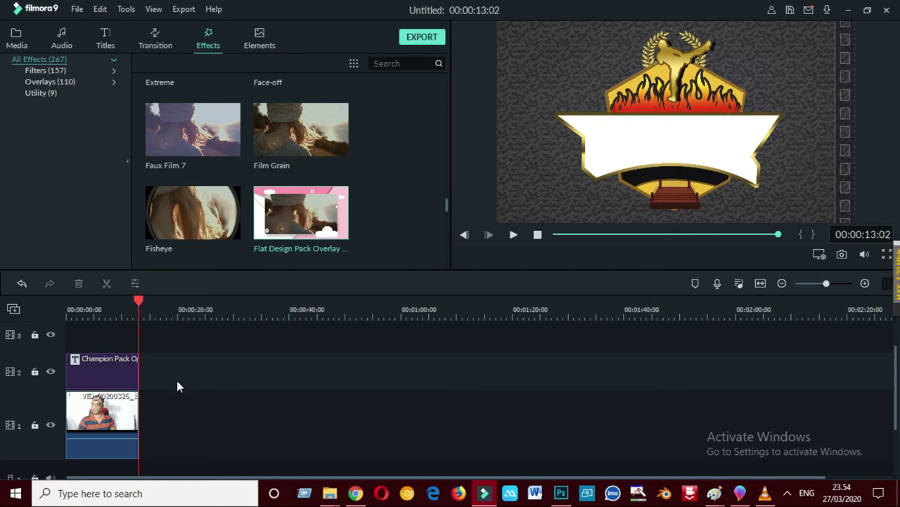
Review the device and YouTube export options, sign out of the YouTube account, and return to the local export options.
left_click(413, 37)
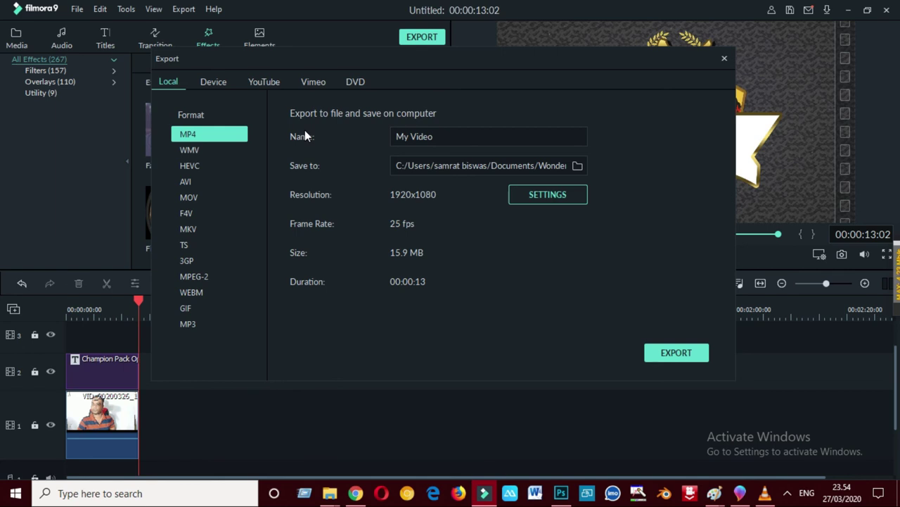
left_click(221, 83)
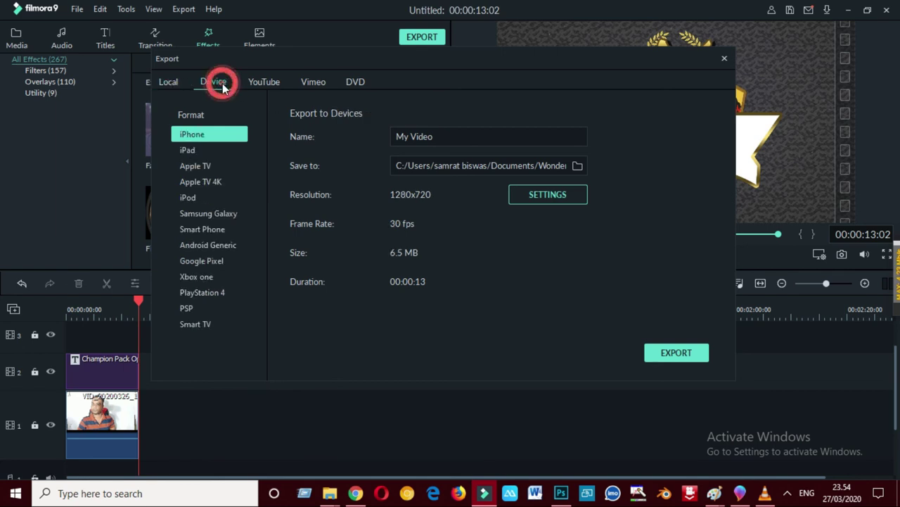
left_click(265, 82)
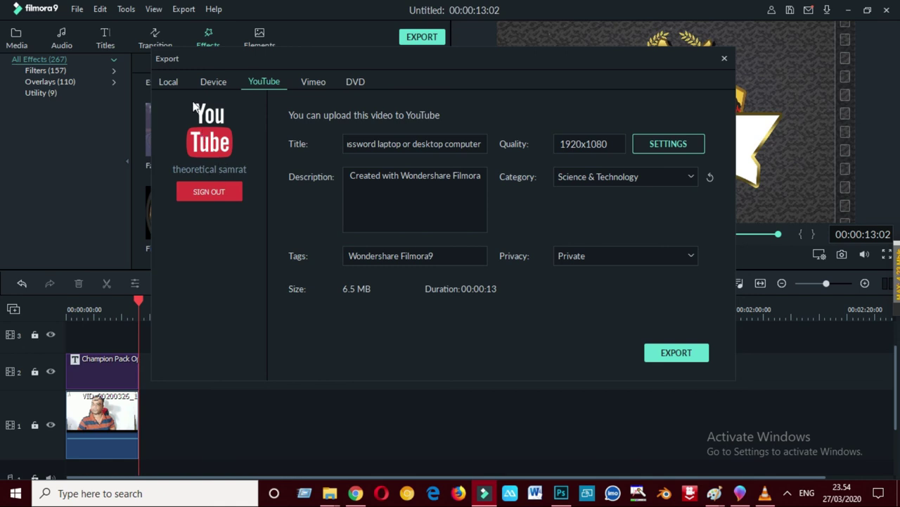
left_click(235, 198)
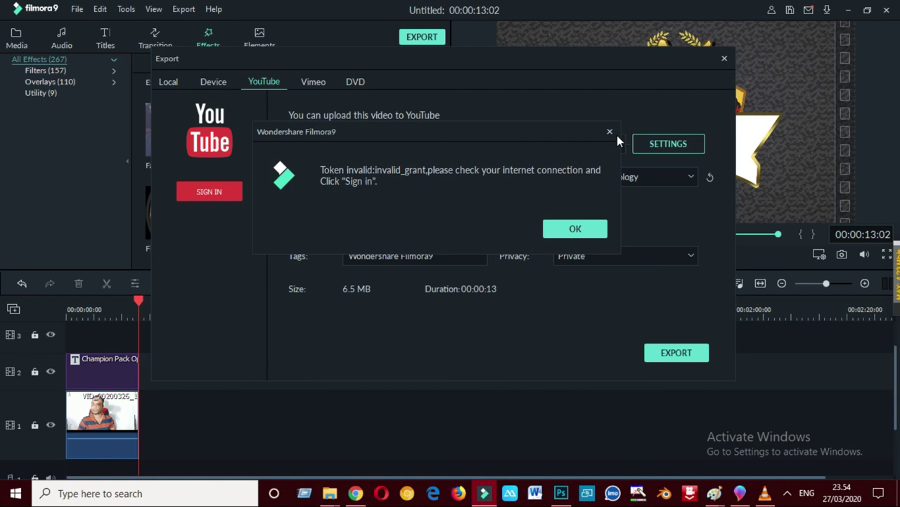
left_click(610, 131)
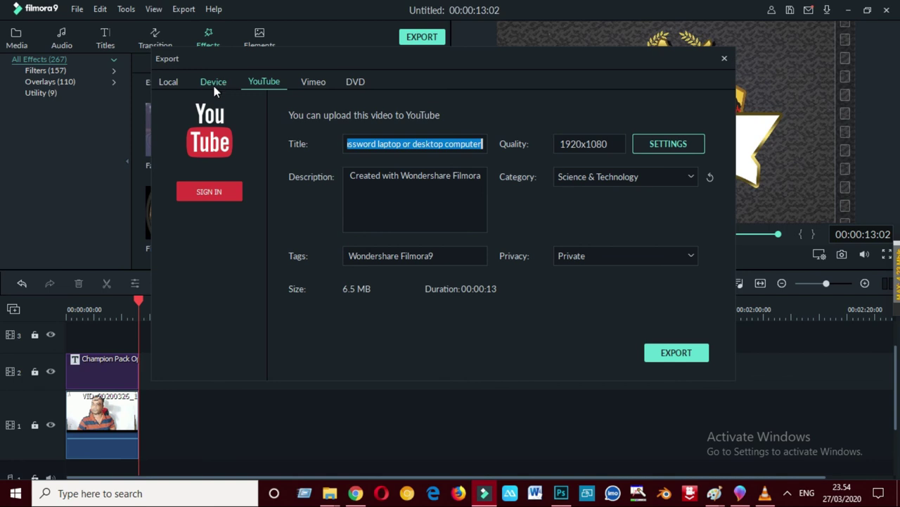
left_click(167, 78)
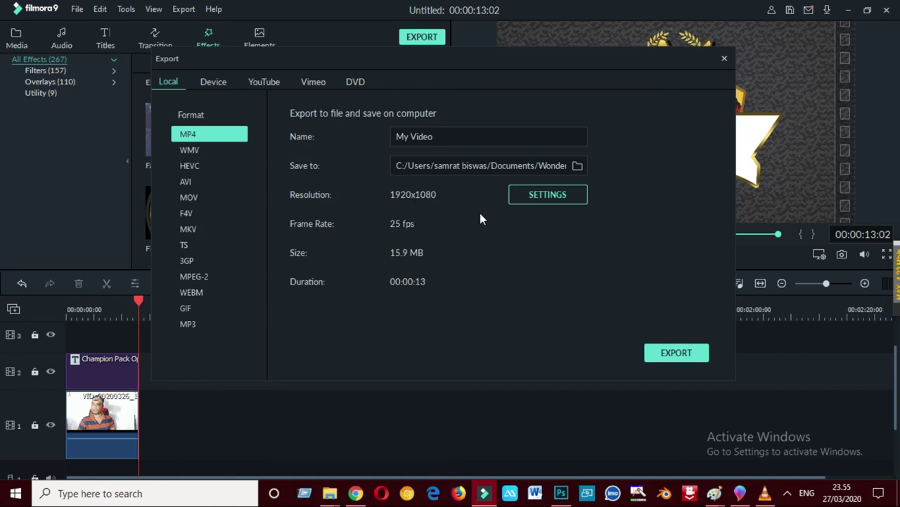
Name the MP4 file with the creator's first name and export it with Best quality, H.264, 1920x1080, 25 fps and 10000 kbps video.
left_click(446, 134)
left_click_drag(444, 132, 260, 118)
type("samrat")
left_click(561, 195)
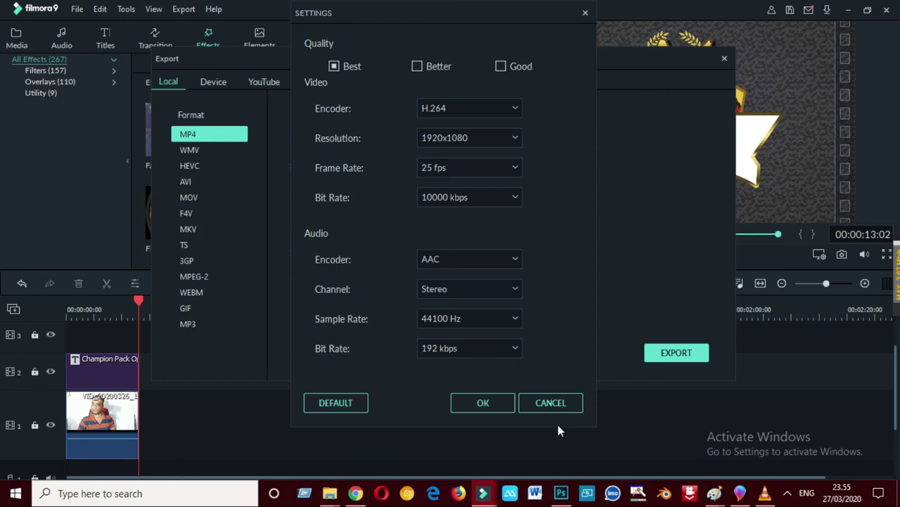
left_click(504, 399)
left_click(676, 351)
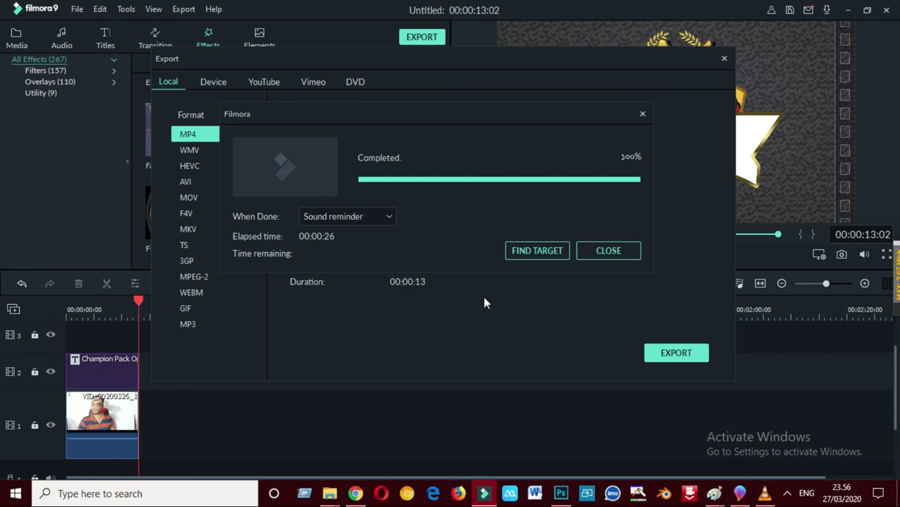
Locate the exported video in its output folder, preview it in VLC media player, and return to Filmora.
left_click(551, 251)
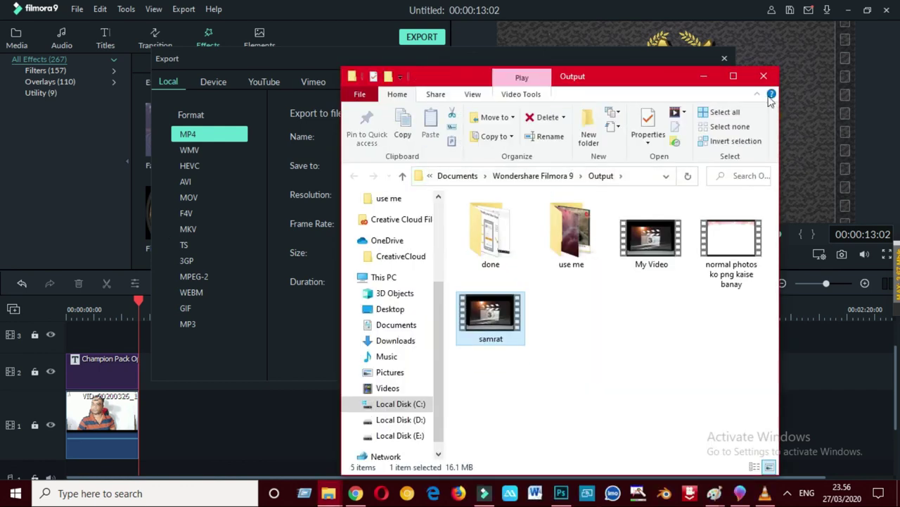
left_click(733, 77)
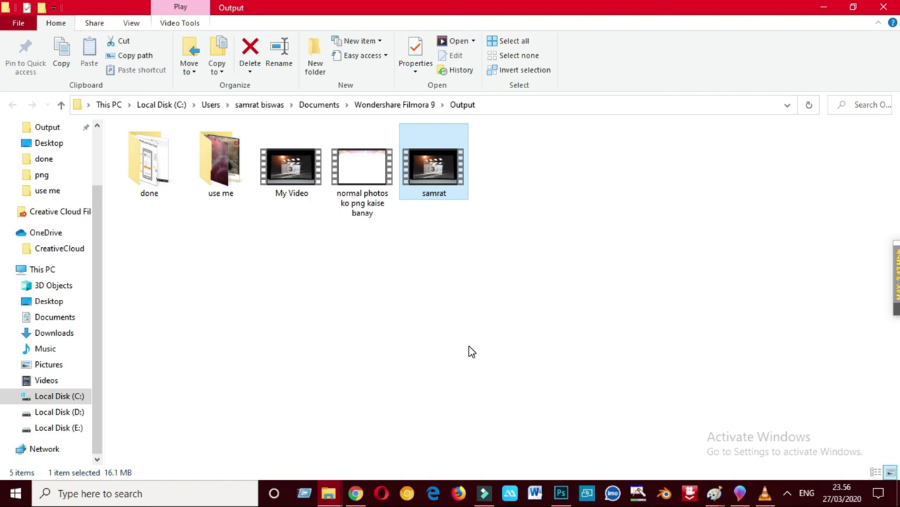
right_click(448, 163)
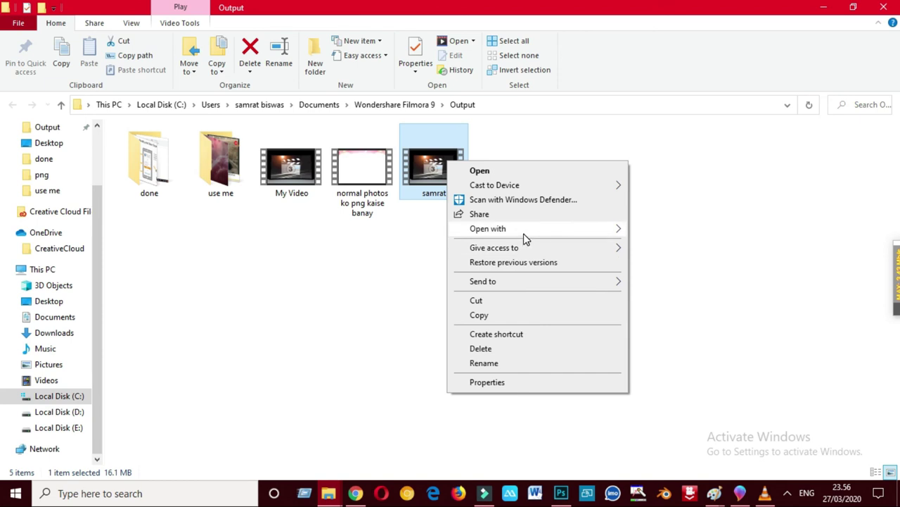
mouse_move(524, 228)
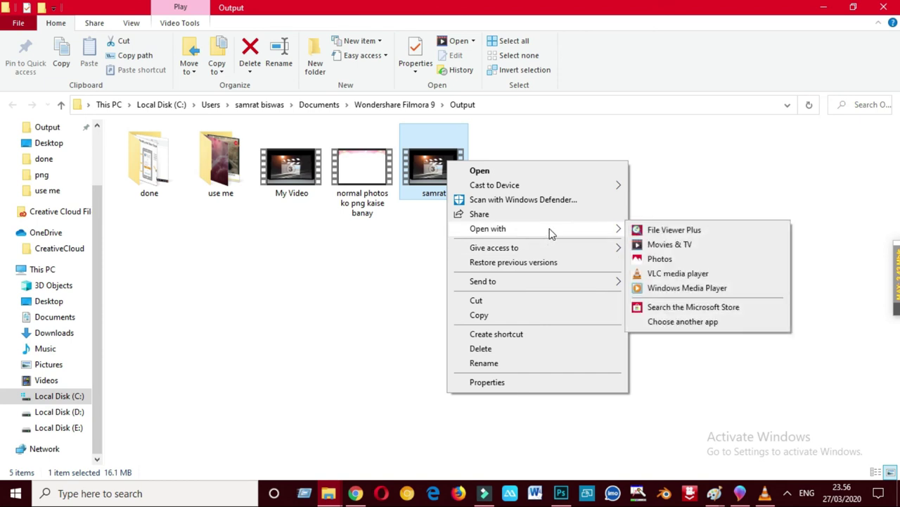
left_click(669, 275)
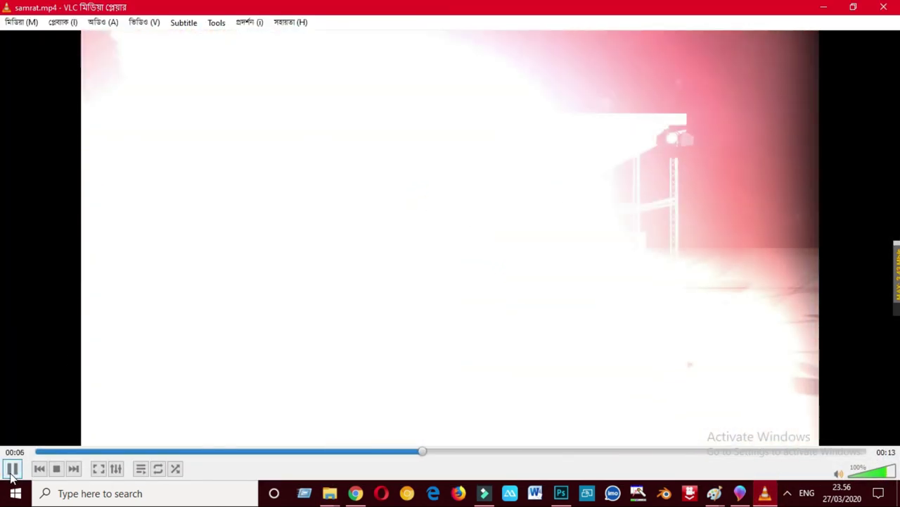
left_click(12, 468)
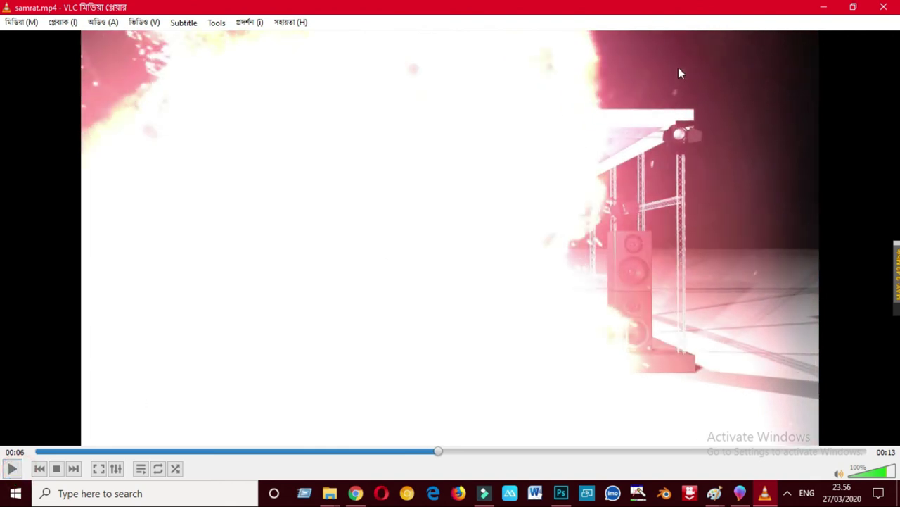
left_click(829, 8)
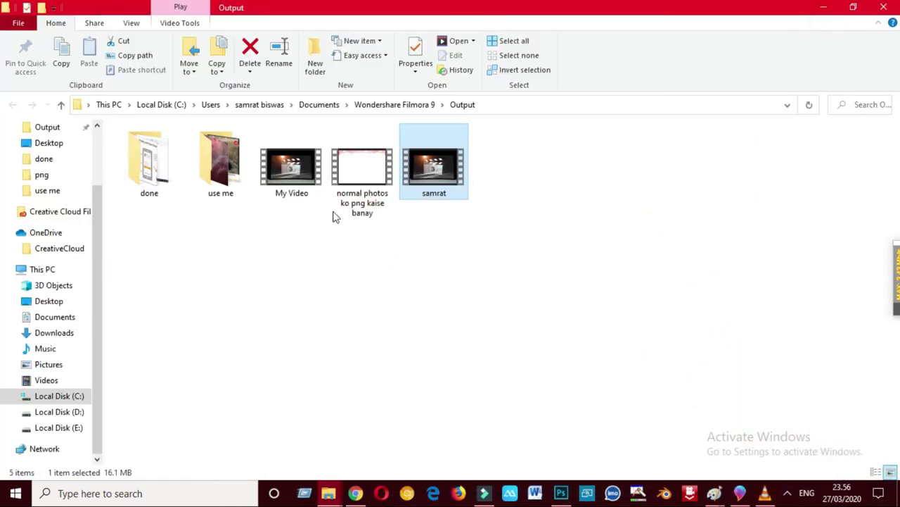
left_click(824, 7)
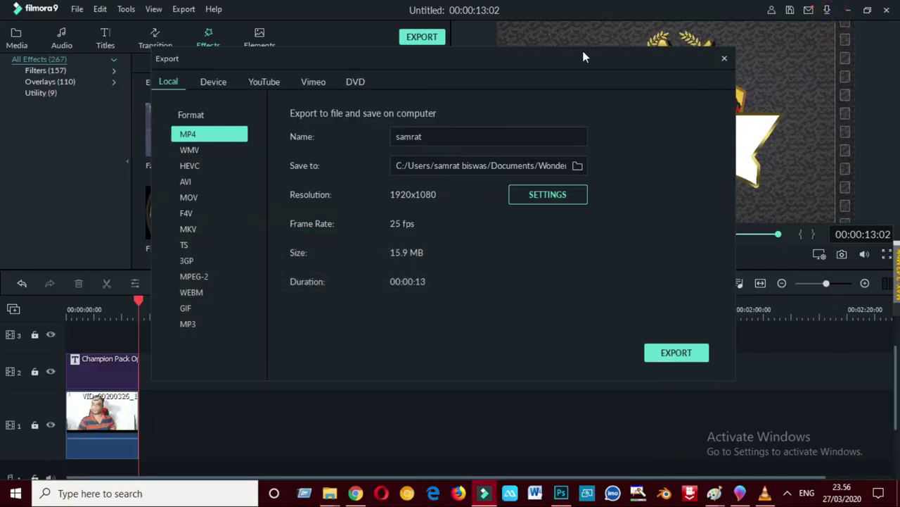